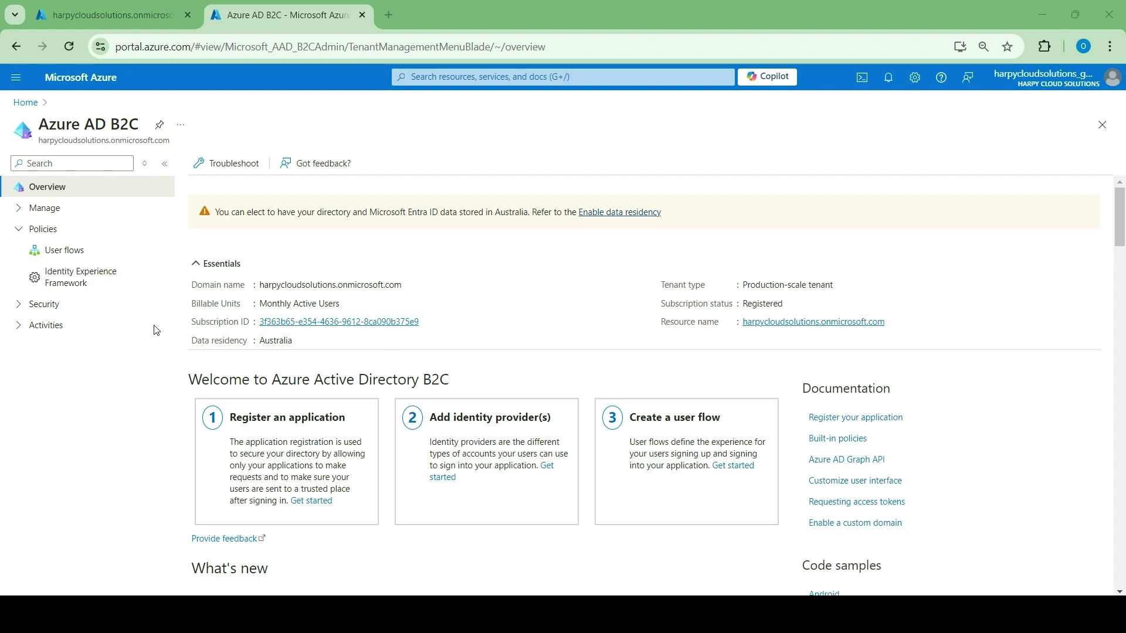
left_click(78, 258)
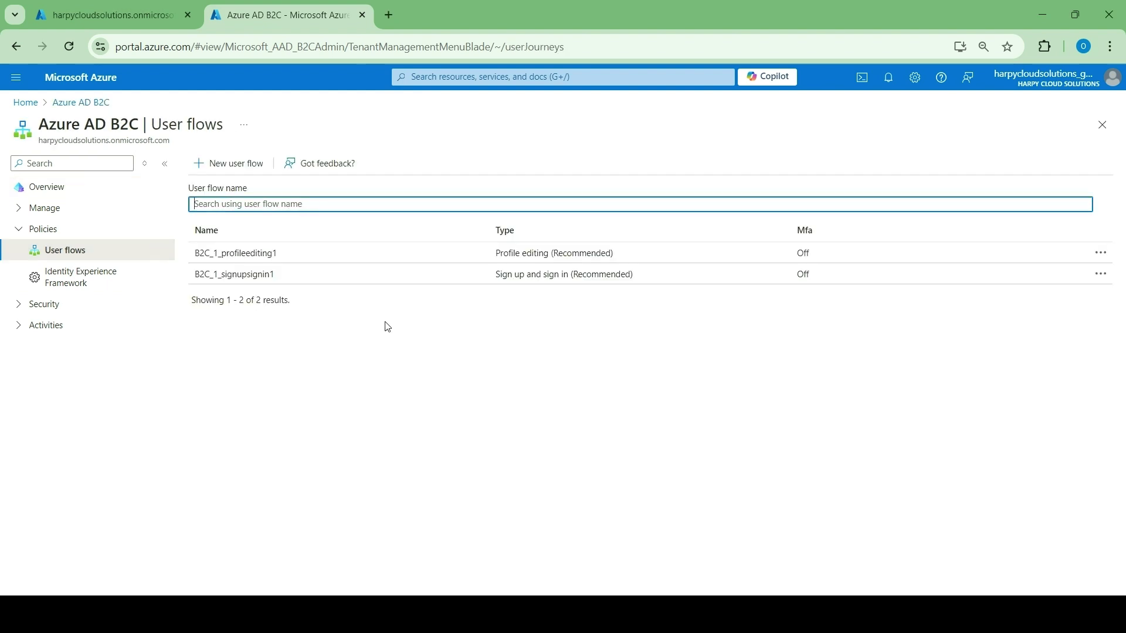
left_click(258, 273)
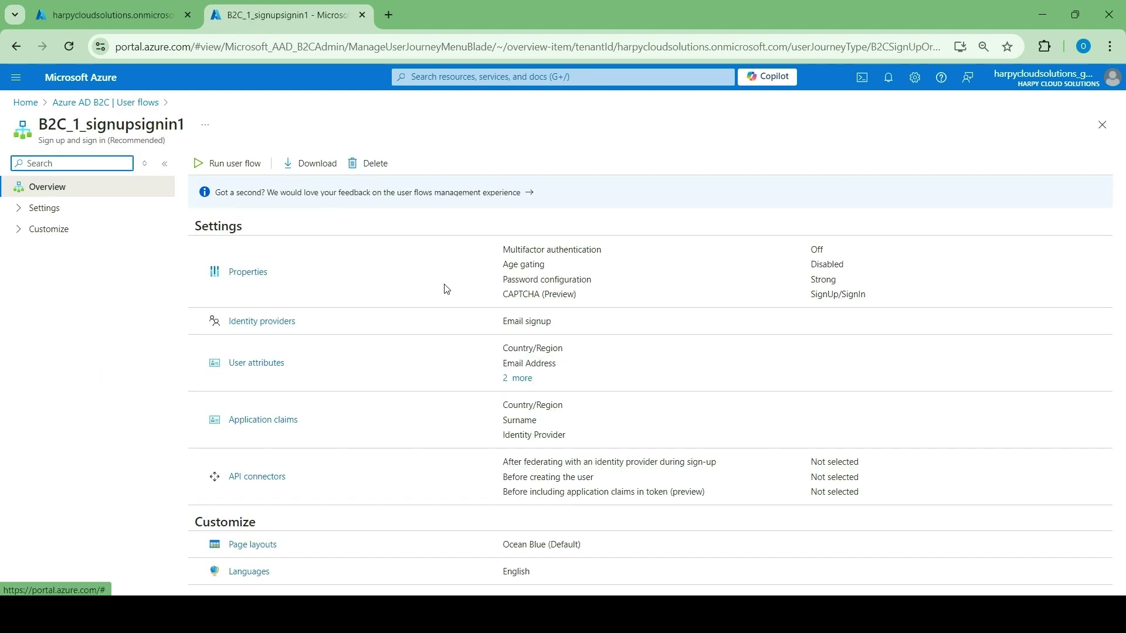
left_click(219, 173)
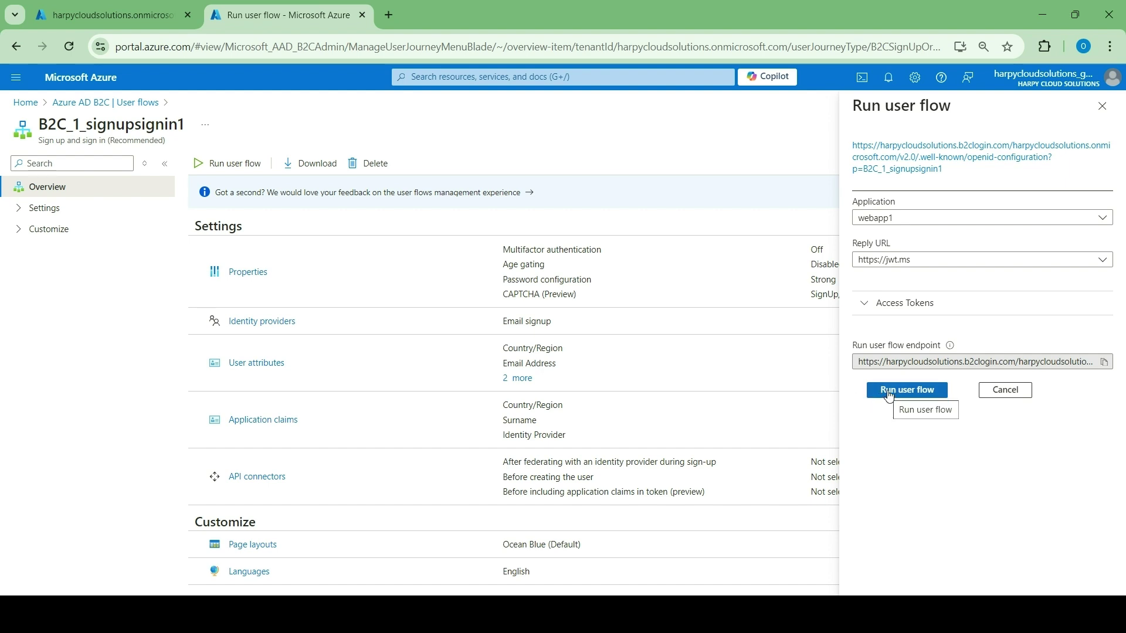
left_click(889, 395)
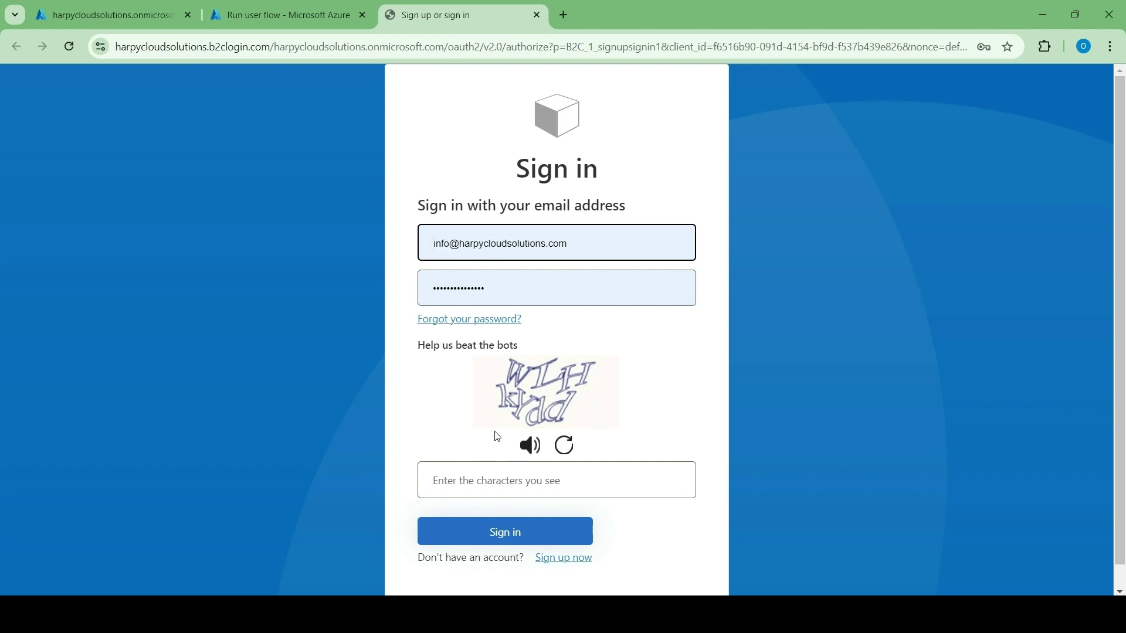
Step: Return to the B2C tenant's user flows and open the Identity Experience Framework
left_click(282, 15)
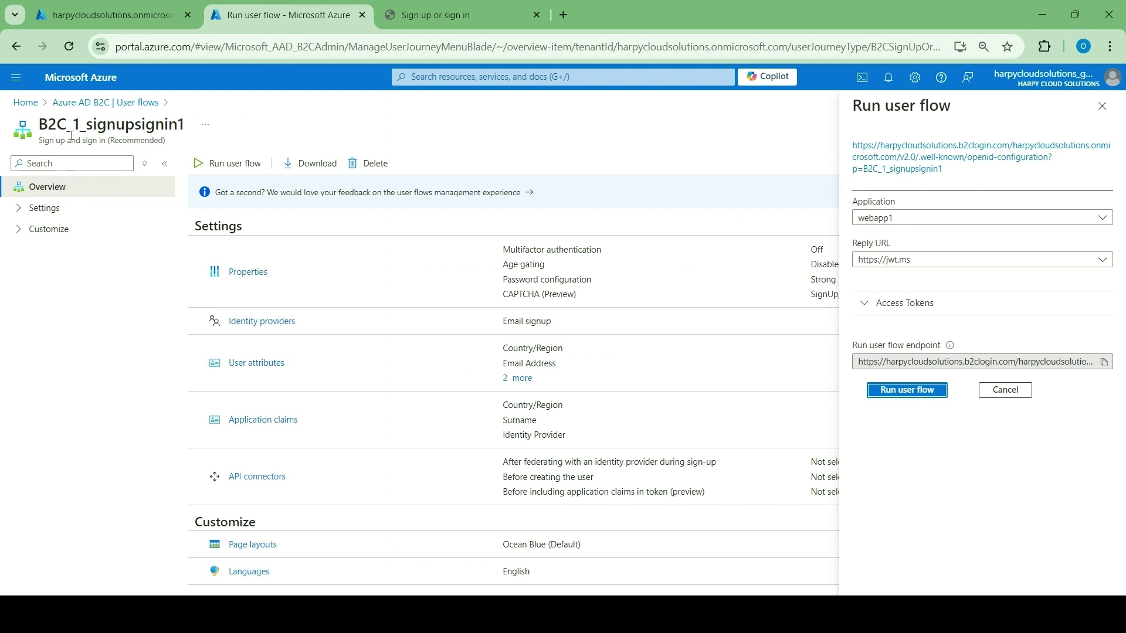
left_click(92, 105)
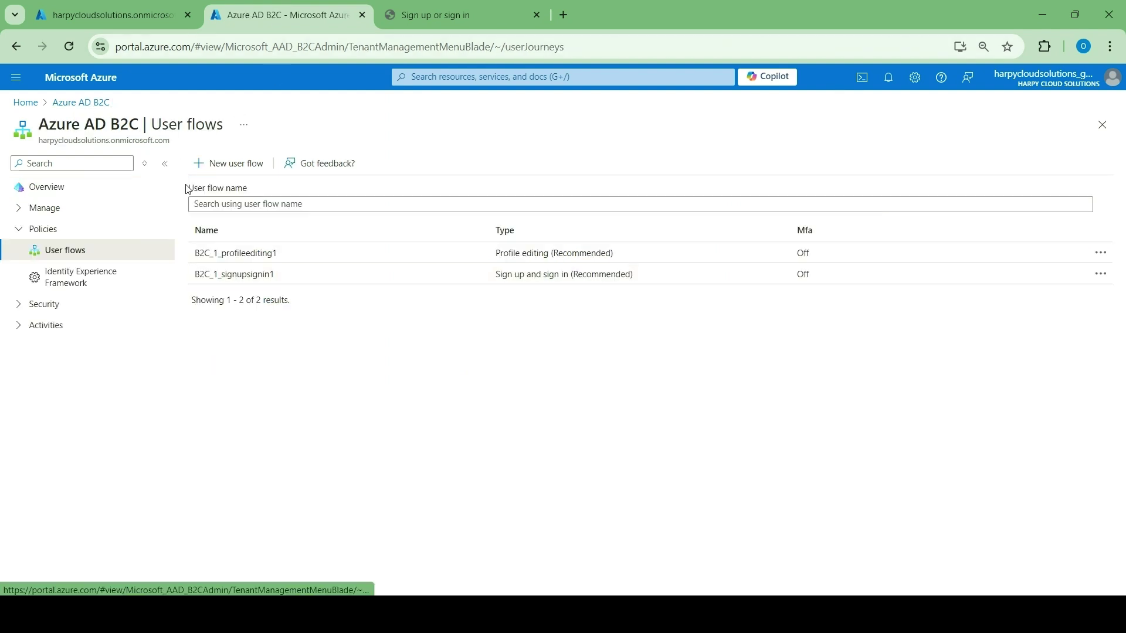
left_click(78, 281)
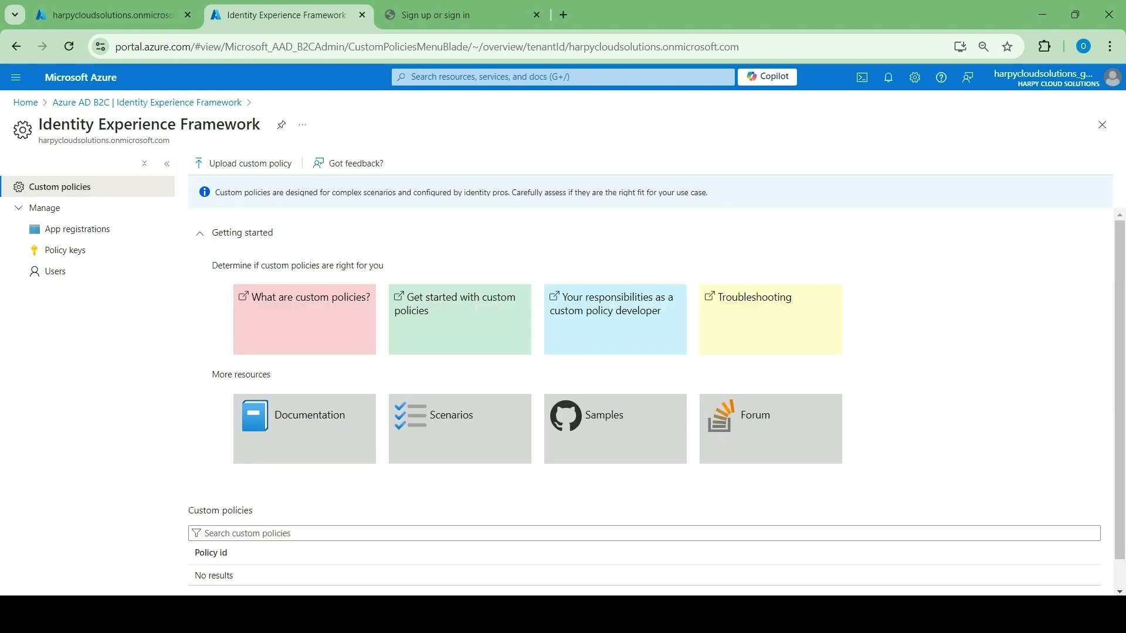
key("alt+Tab")
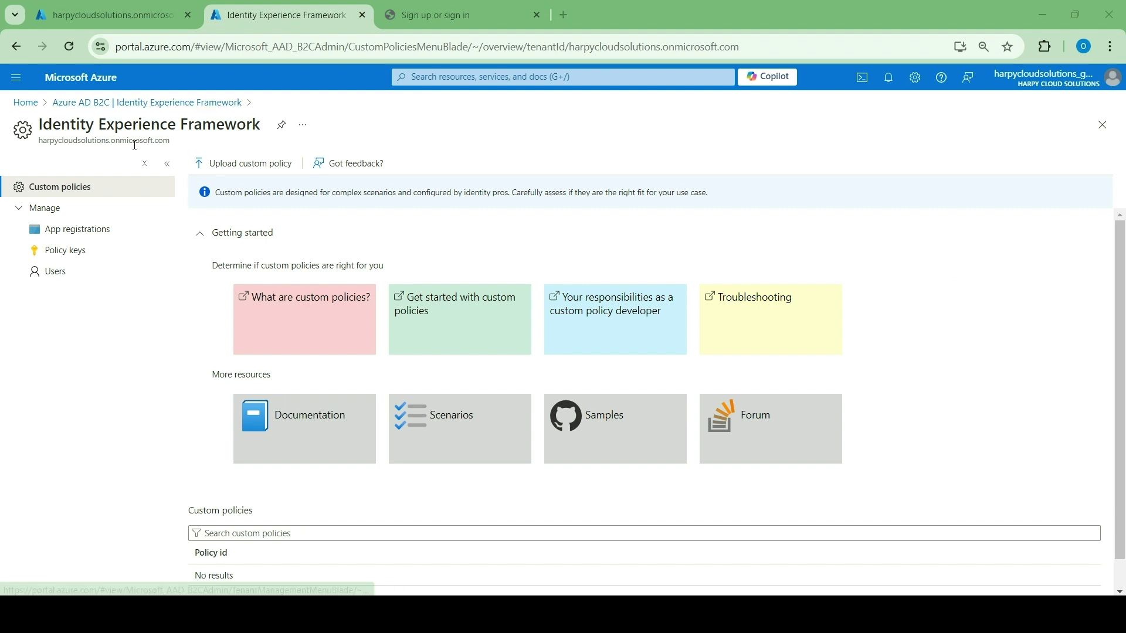
Step: Review the B2C tenant resource in the B2C-RG resource group, and close the sign-in page of the user flow
left_click(136, 16)
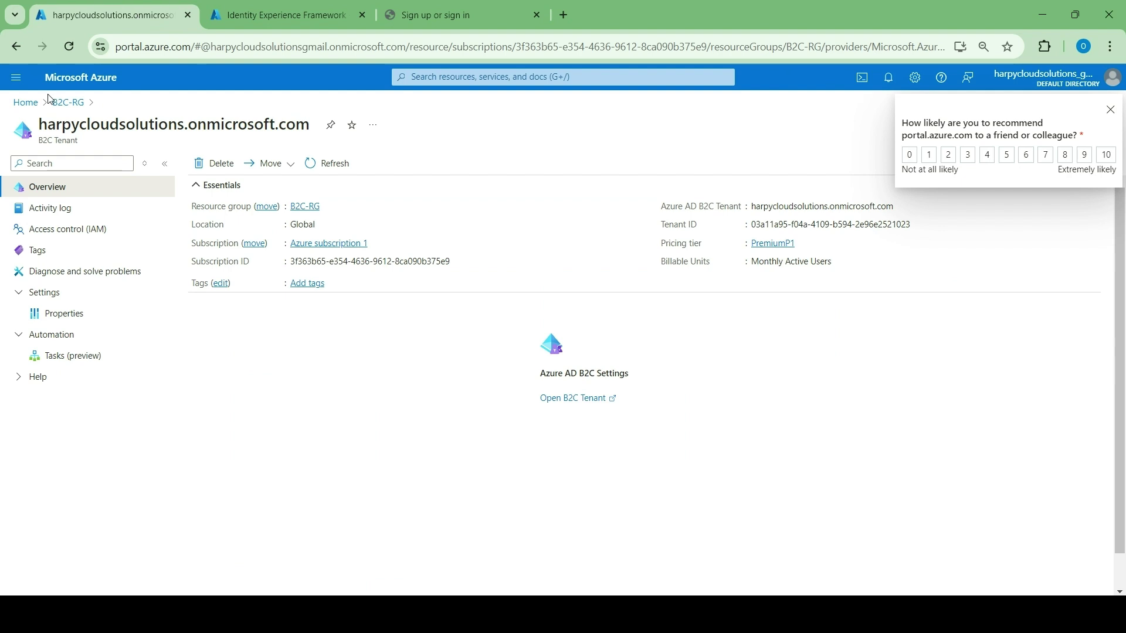
left_click(65, 104)
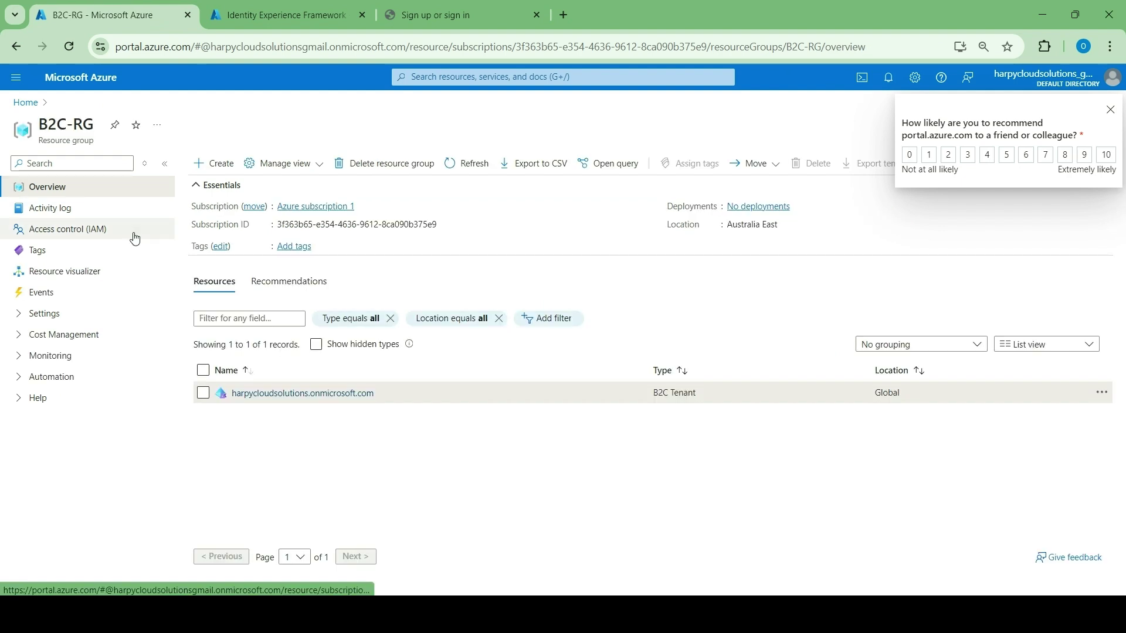
left_click(338, 394)
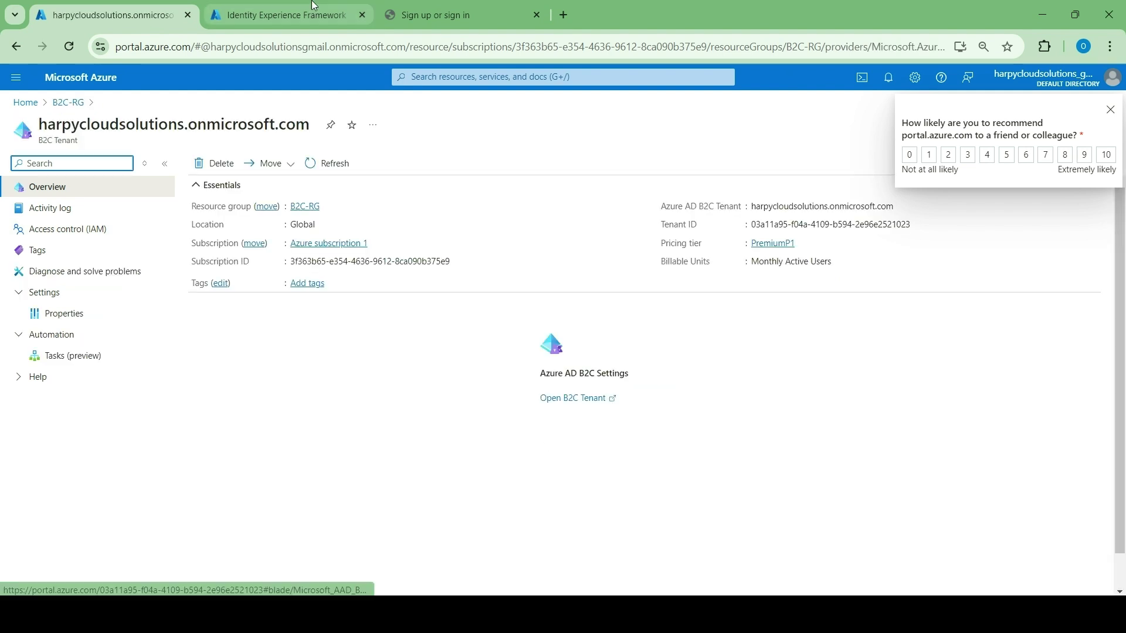
left_click(314, 7)
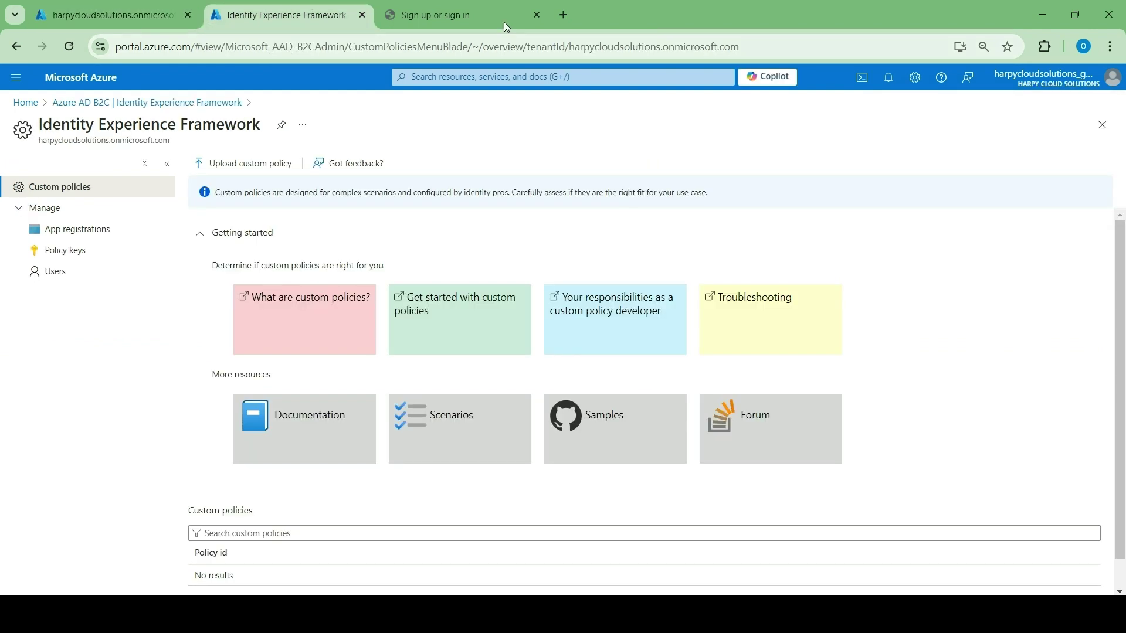
left_click(535, 15)
Step: Generate a policy key named TokenSigningKeyContainer with key type RSA and key usage Signature
left_click(62, 253)
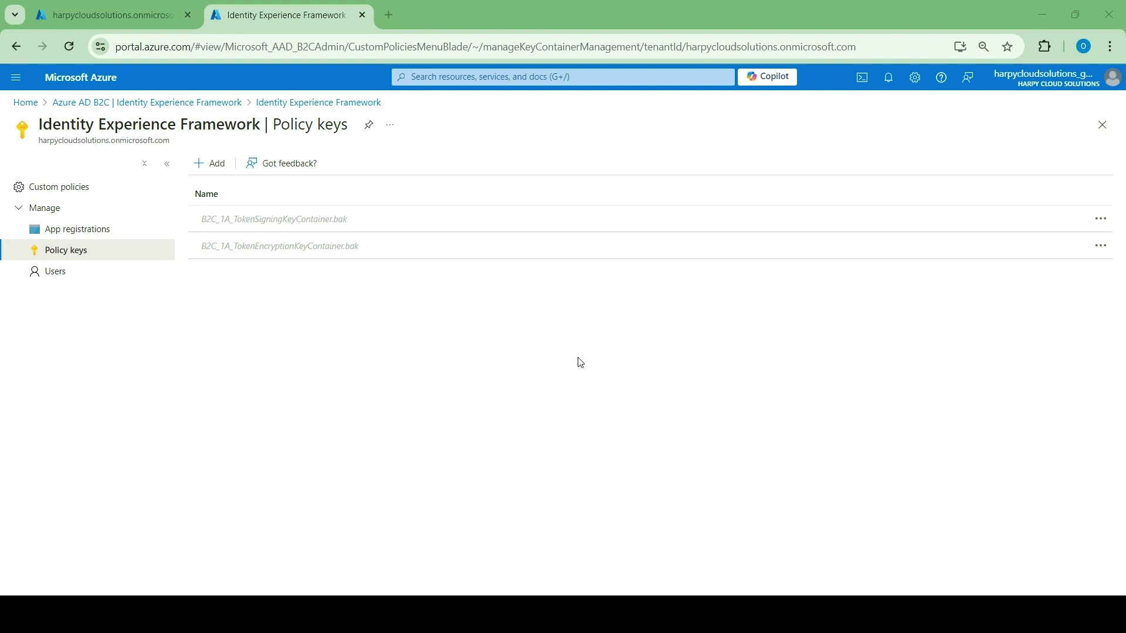
left_click(202, 166)
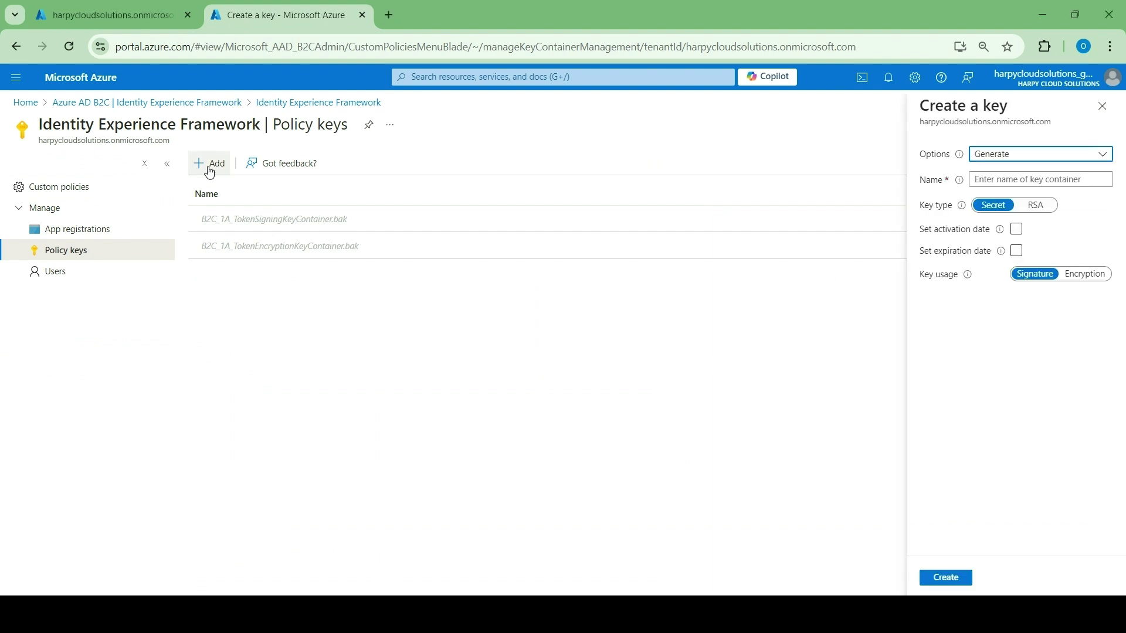
left_click(1011, 179)
left_click(1010, 179)
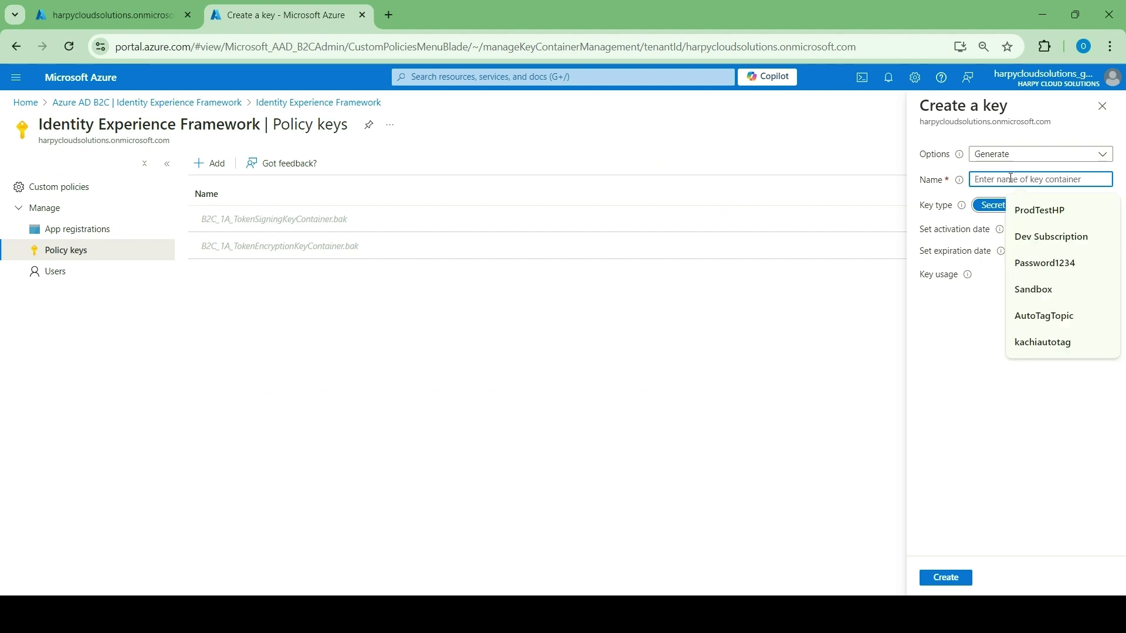
type("TokenSigningKeyContainer")
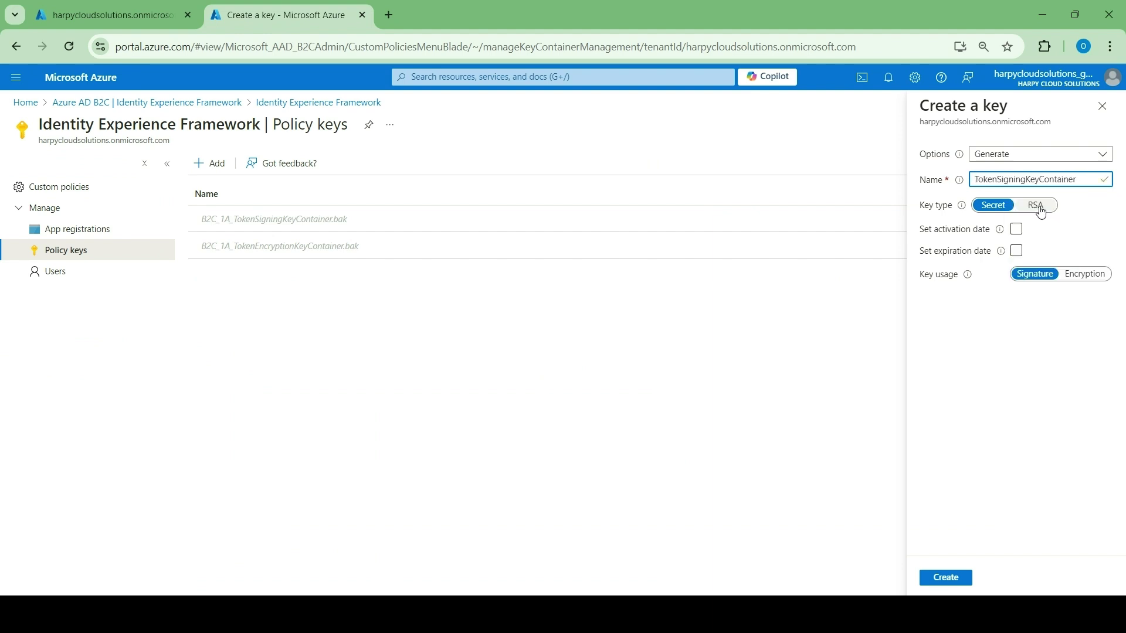
left_click(1036, 206)
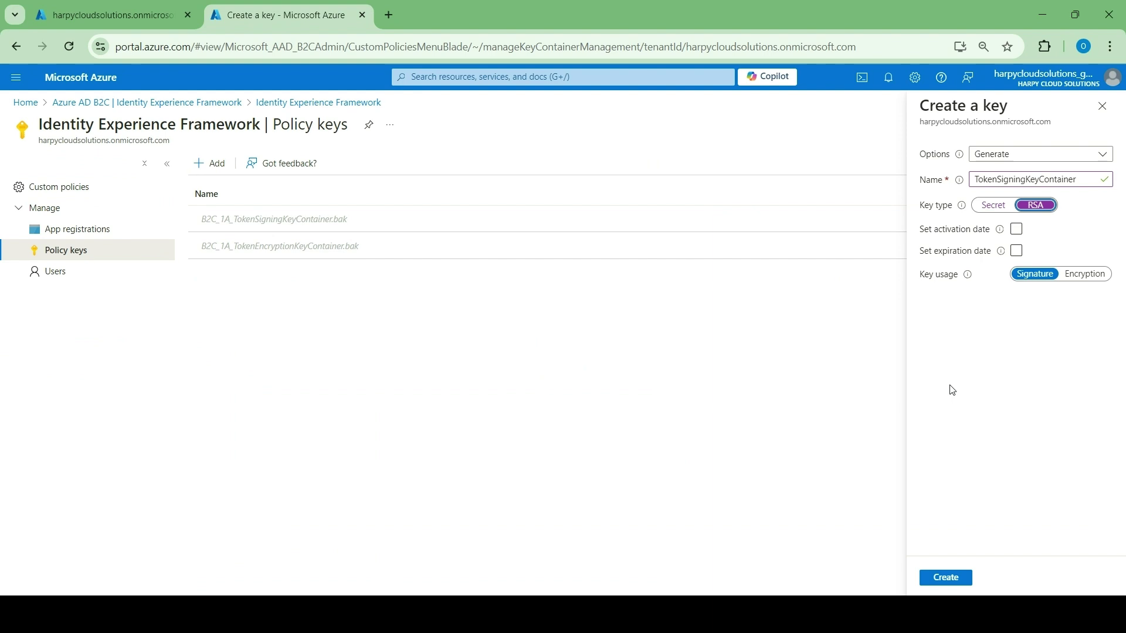
left_click(948, 577)
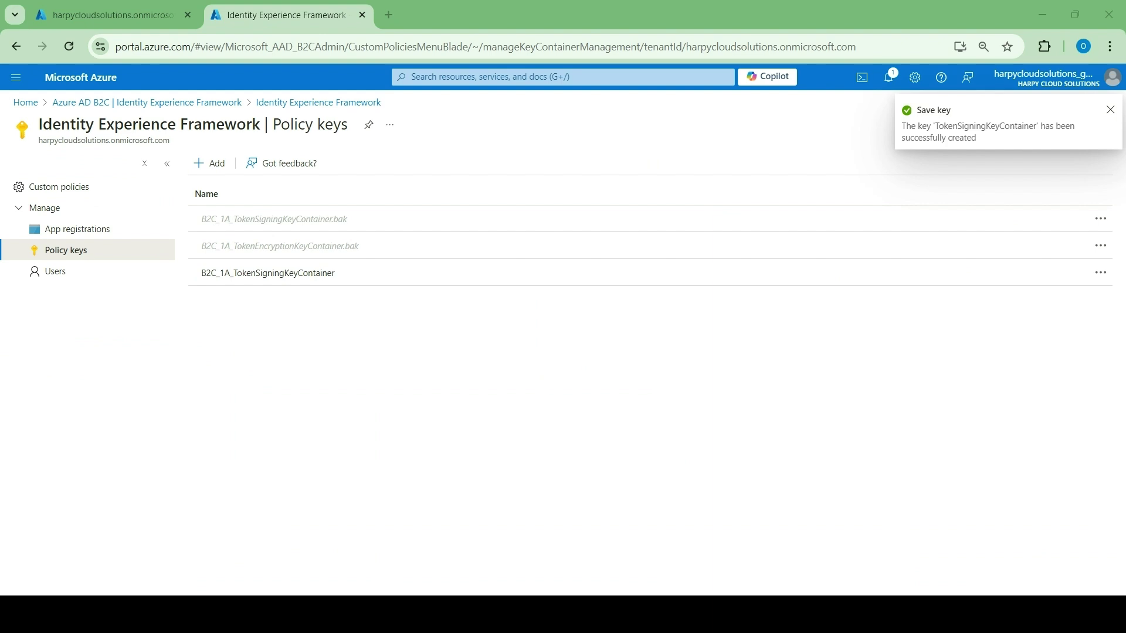
Step: Generate a policy key named TokenEncryptionKeyContainer with key type RSA and key usage Encryption
left_click(224, 162)
left_click(1026, 180)
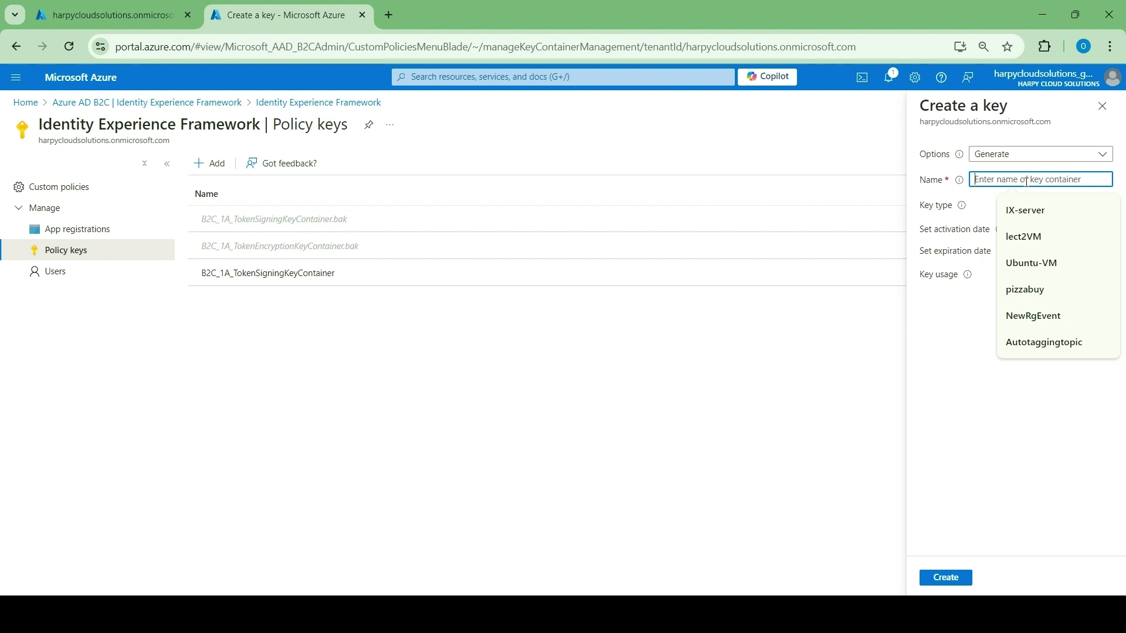
type("TokenEncryptionKeyContainer")
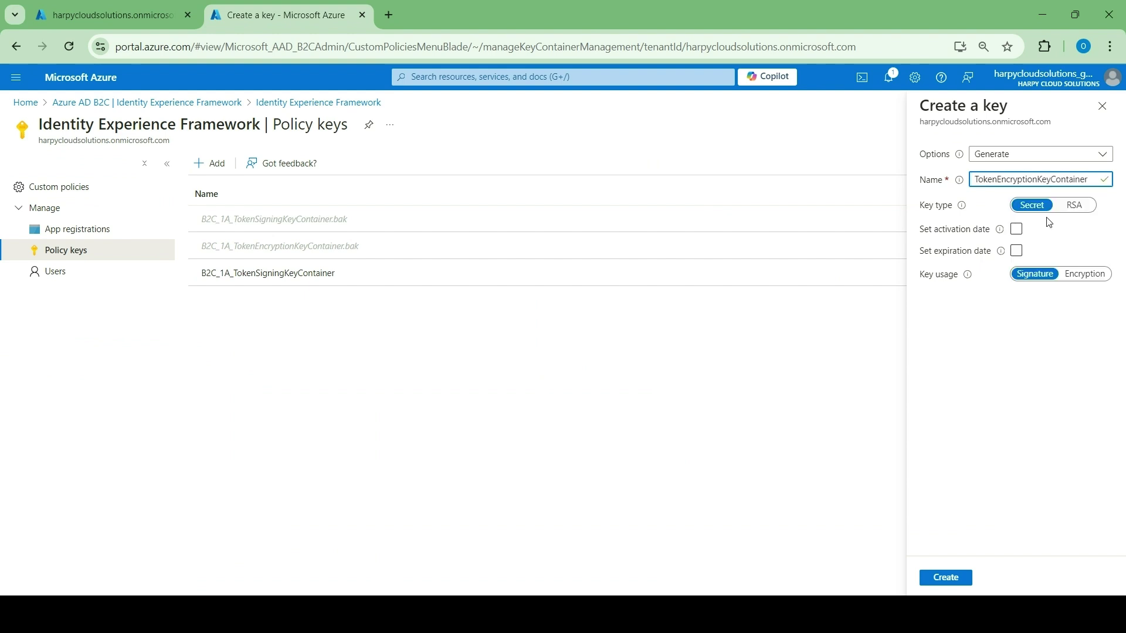
left_click(1076, 207)
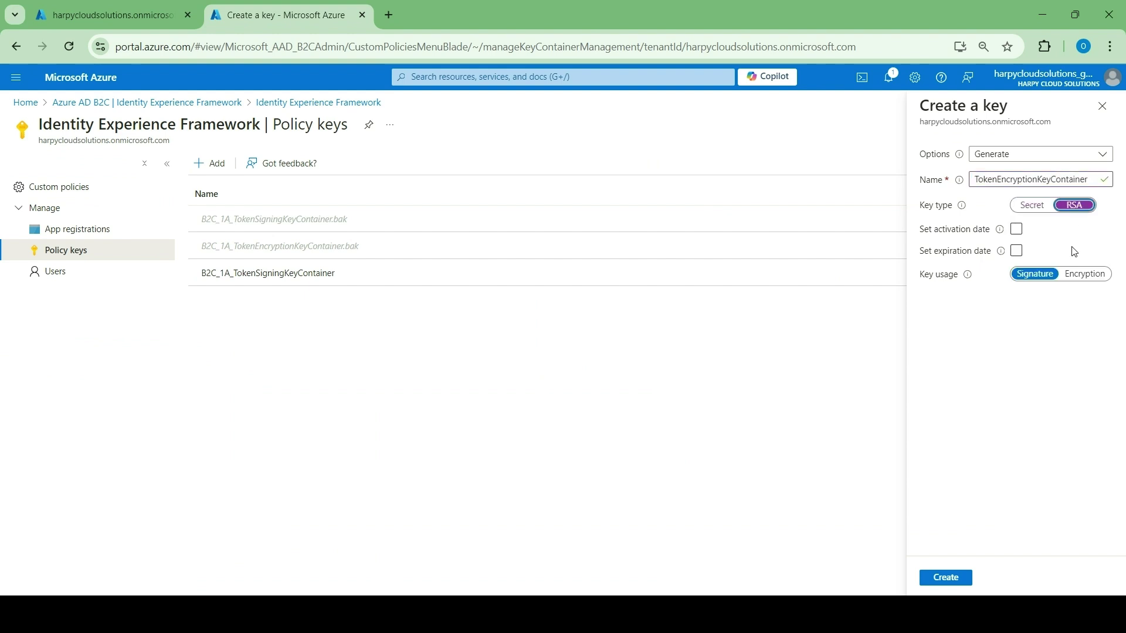
left_click(1088, 274)
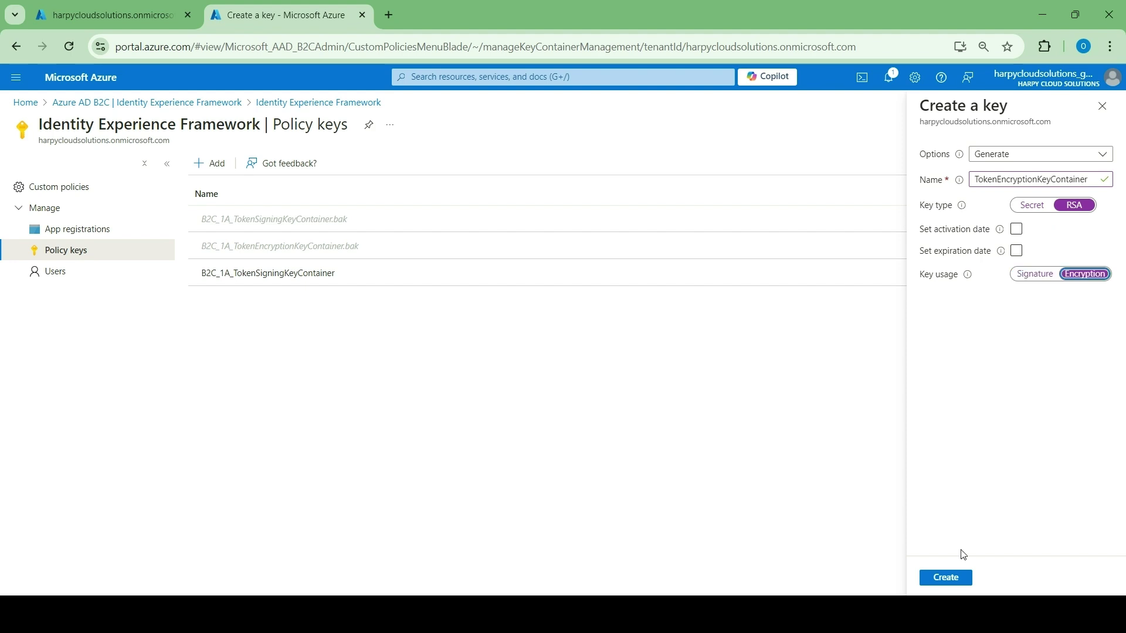
left_click(947, 577)
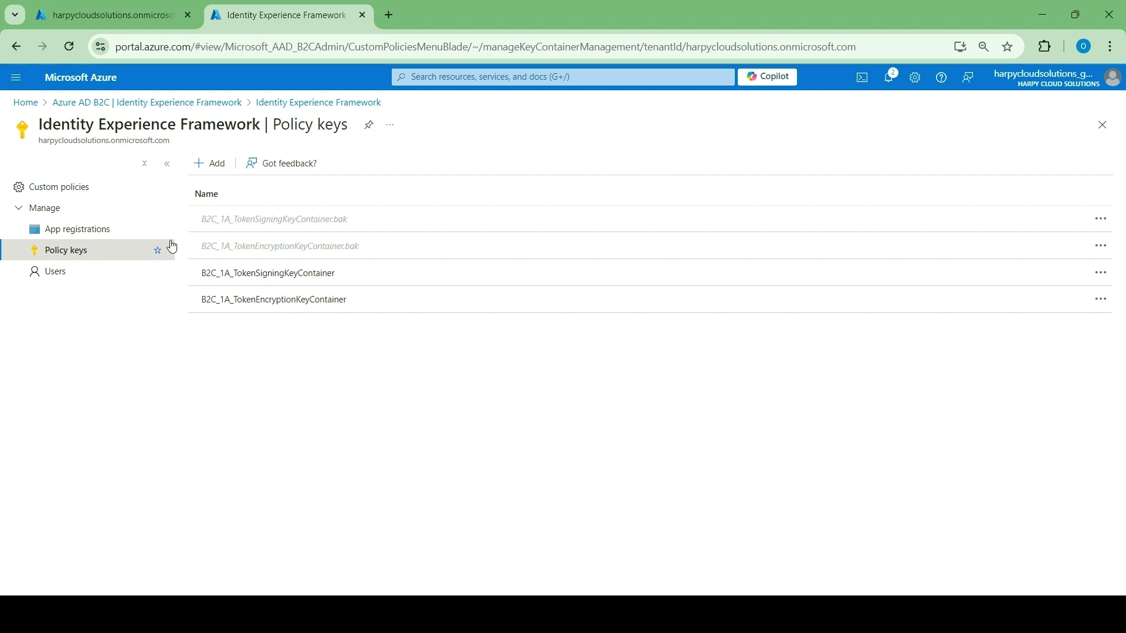
Step: Start a new app registration named IdentityExperienceFramework, limited to accounts in this organizational directory only
left_click(109, 237)
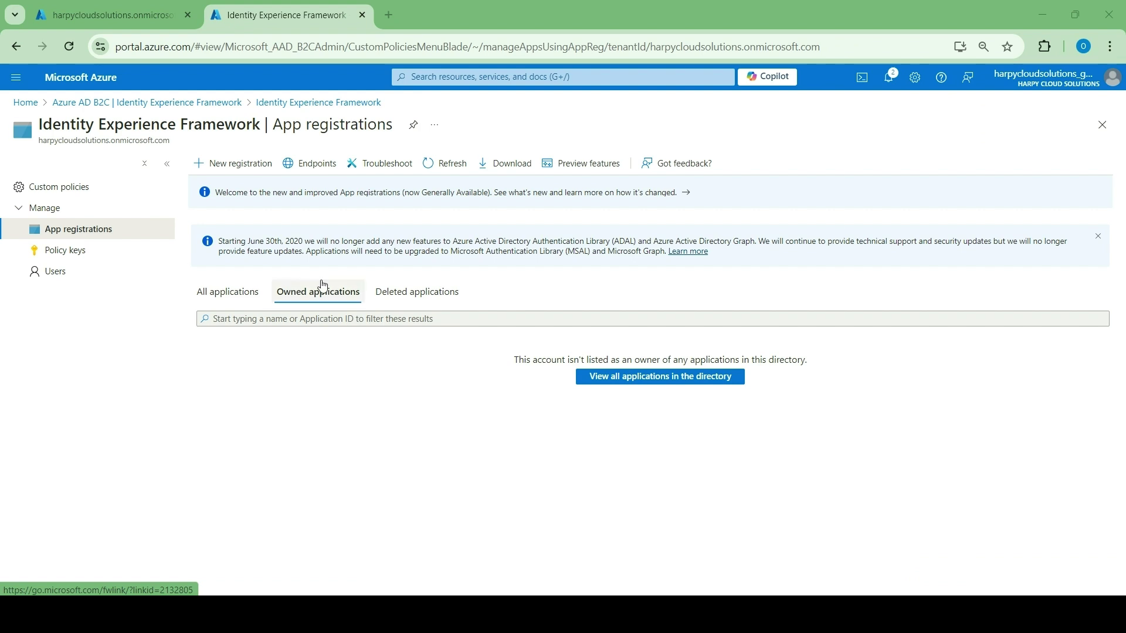
left_click(231, 293)
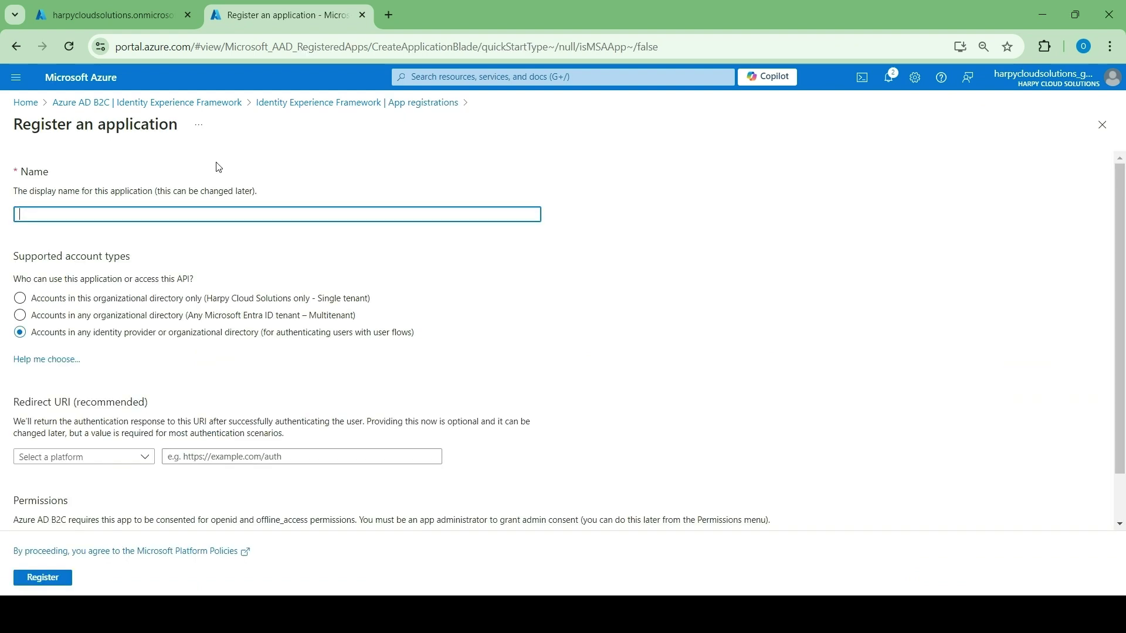
left_click(195, 214)
type("IdentityExperienceFramework")
left_click(21, 301)
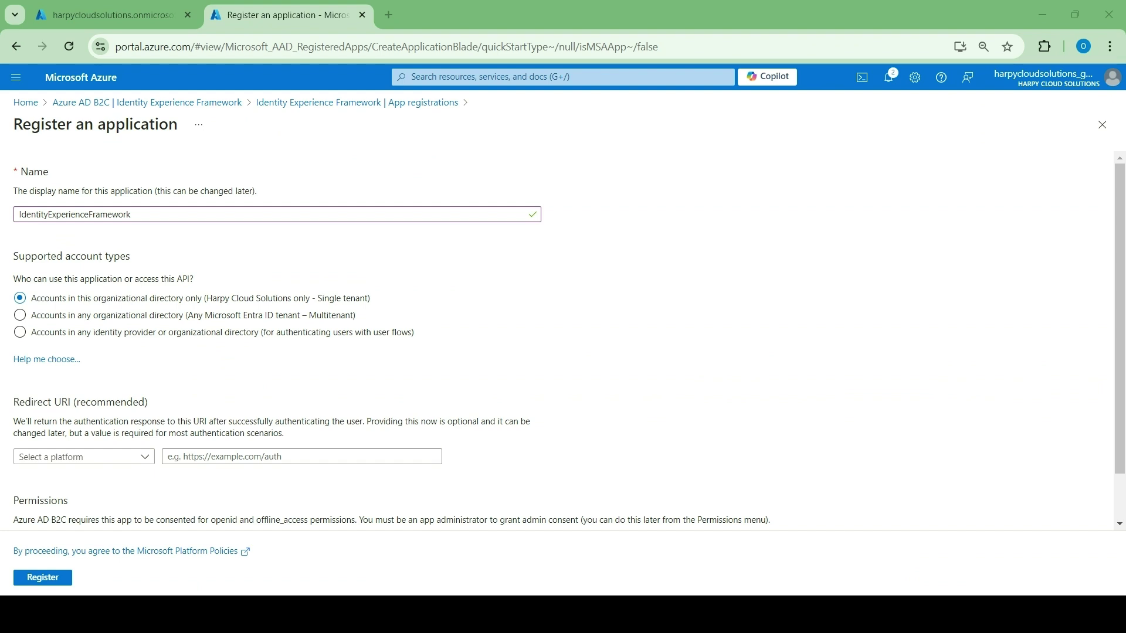
left_click(144, 460)
left_click(144, 489)
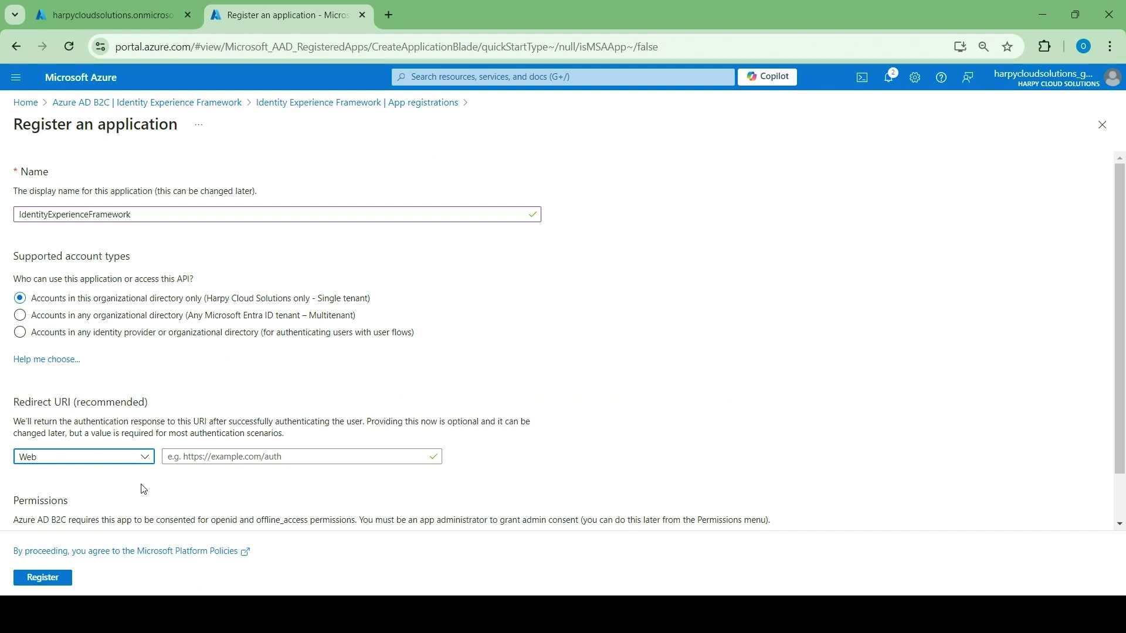
left_click(181, 456)
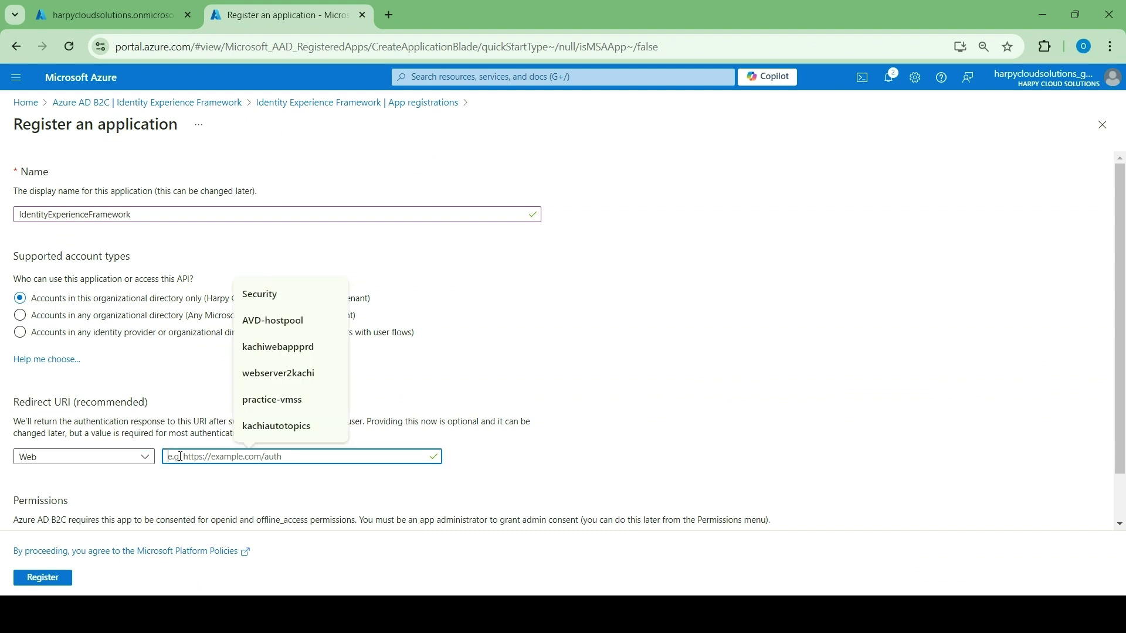
type("https://your-tenant-name.b2clogin.com/your-tenant-name.onmicrosoft.com")
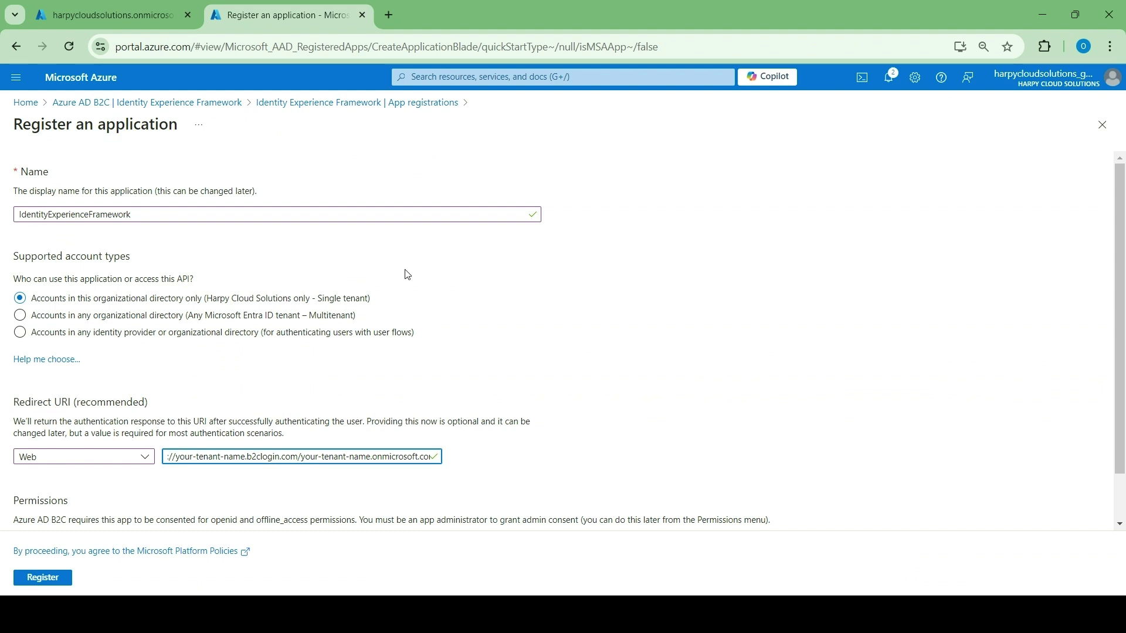
Step: Open Azure AD B2C in a separate browser tab, signing in with the Harpy Cloud Solutions directory account
right_click(98, 104)
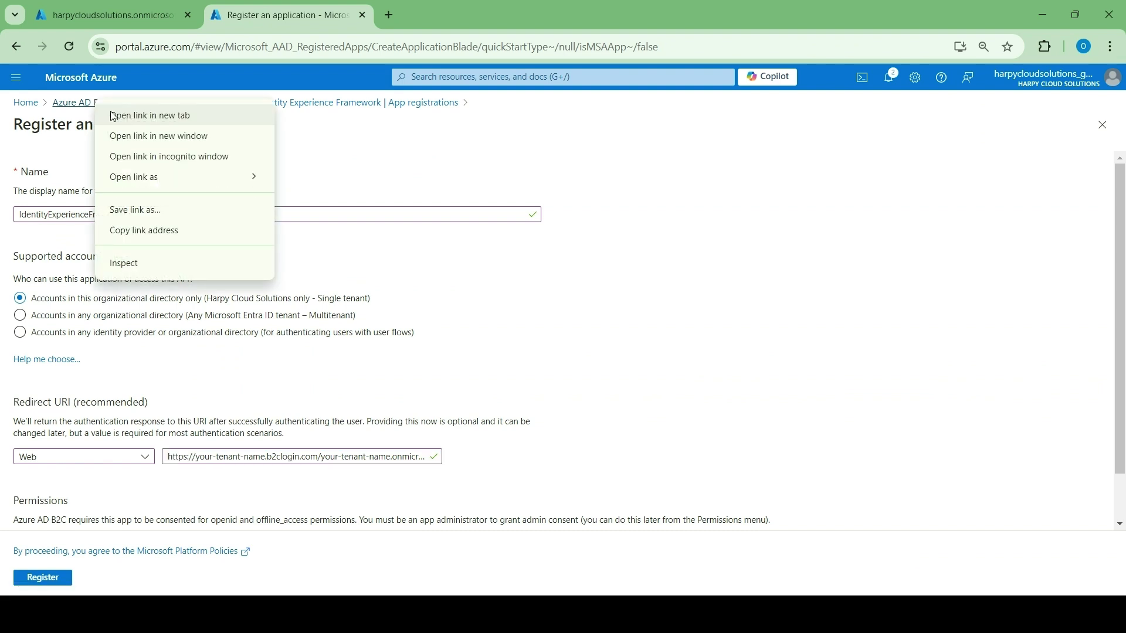
left_click(114, 116)
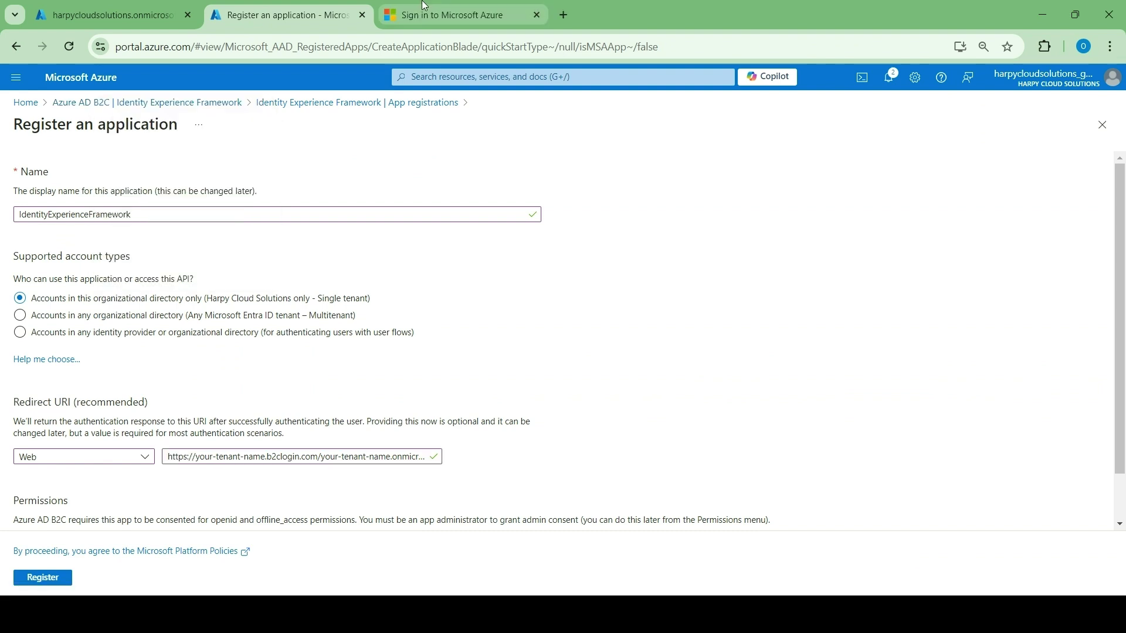
left_click(425, 7)
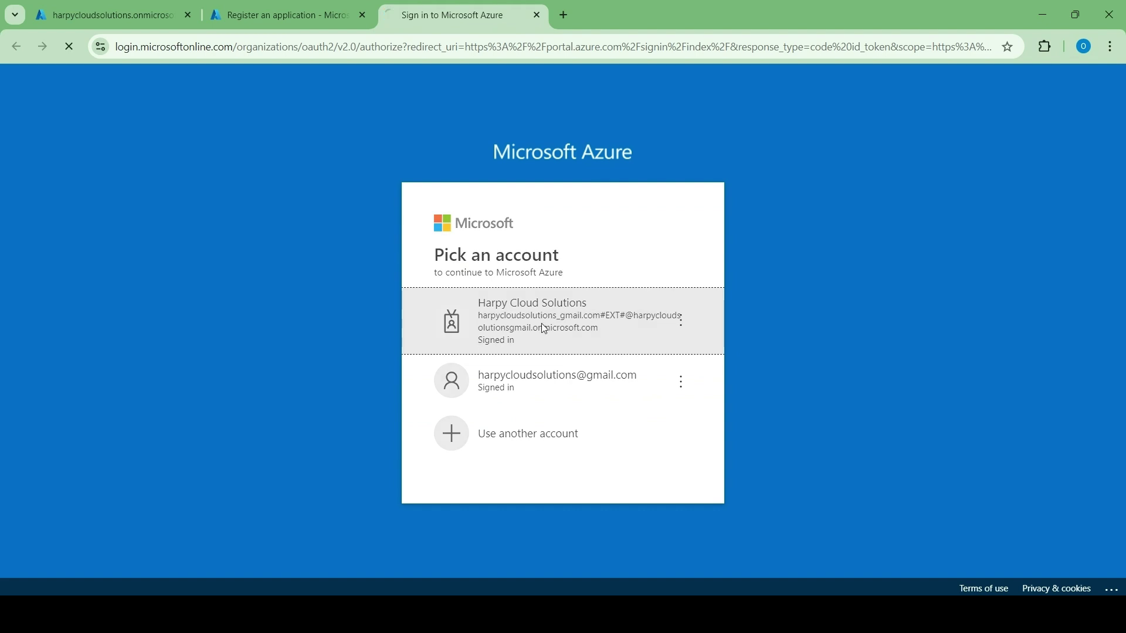
left_click(540, 322)
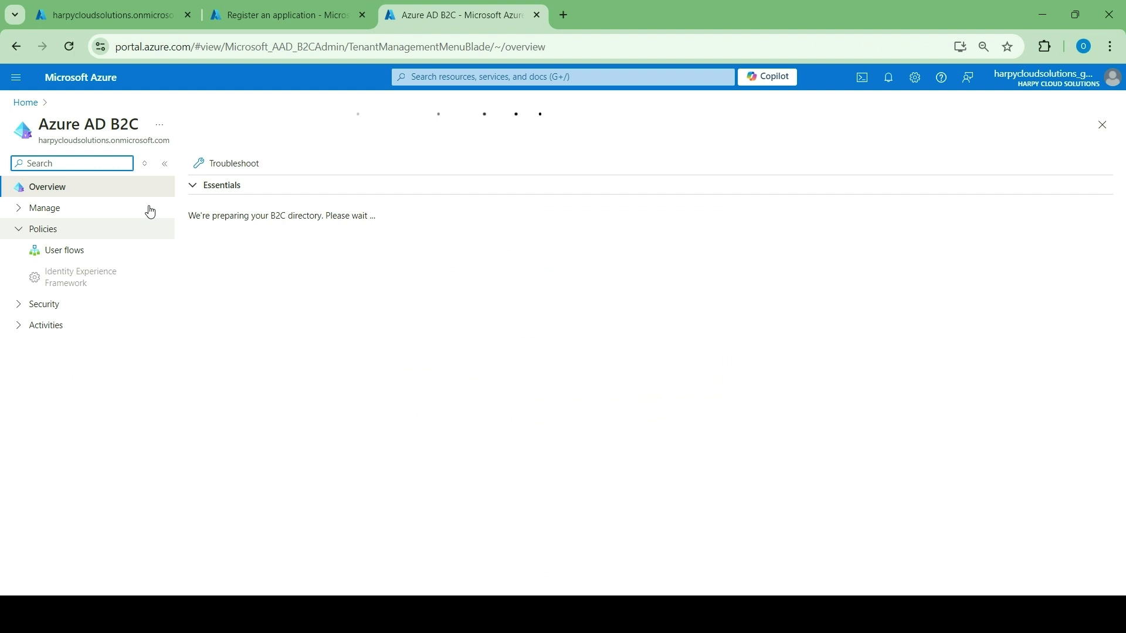
Step: Copy the tenant name harpycloudsolutions from the run endpoint of the B2C_1_signupsignin1 user flow
left_click(65, 252)
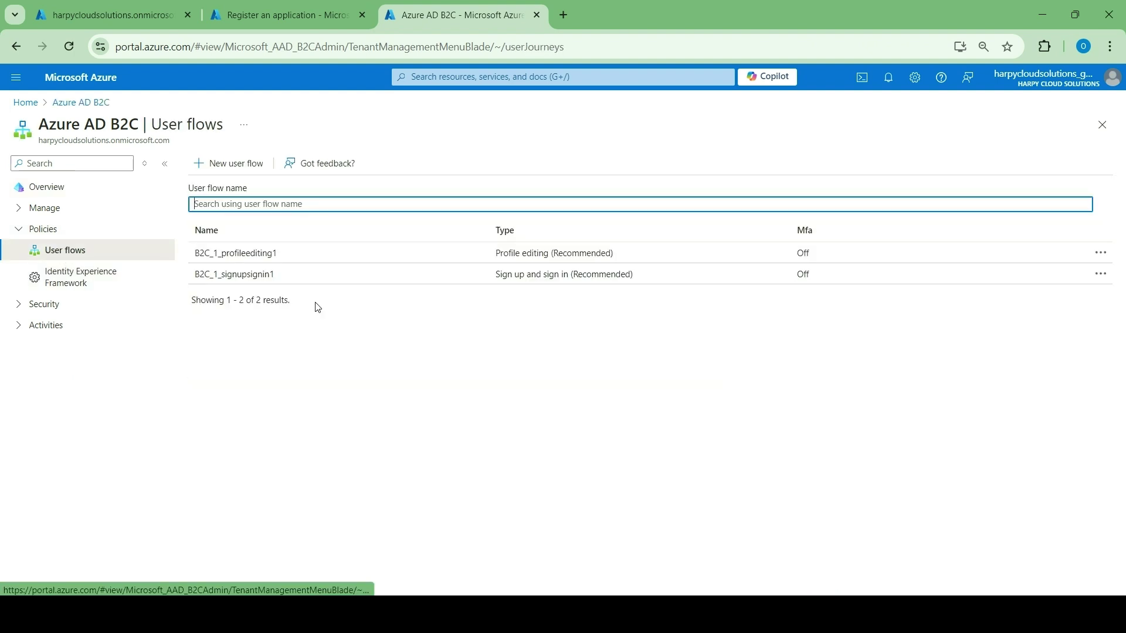
left_click(252, 274)
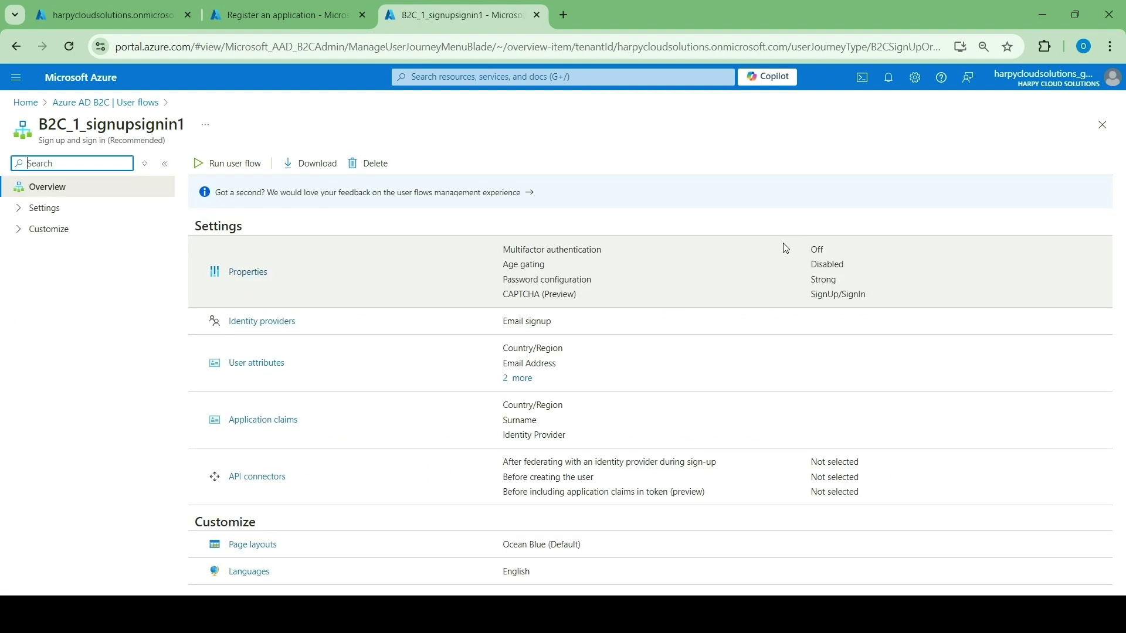
left_click(214, 170)
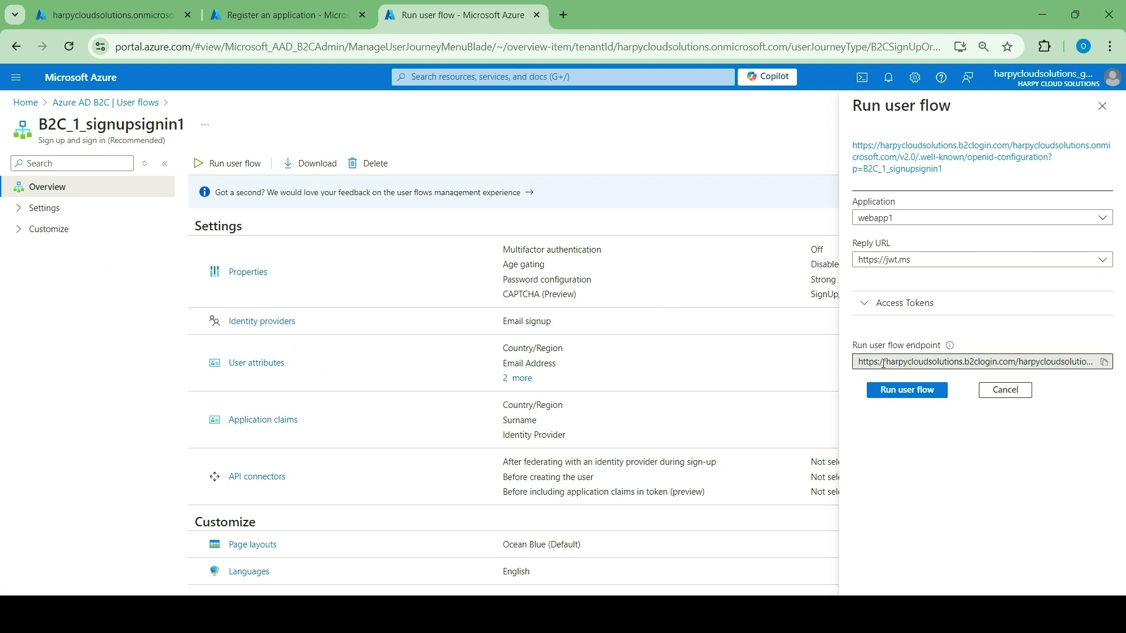
left_click_drag(888, 365, 955, 355)
key("ctrl+c")
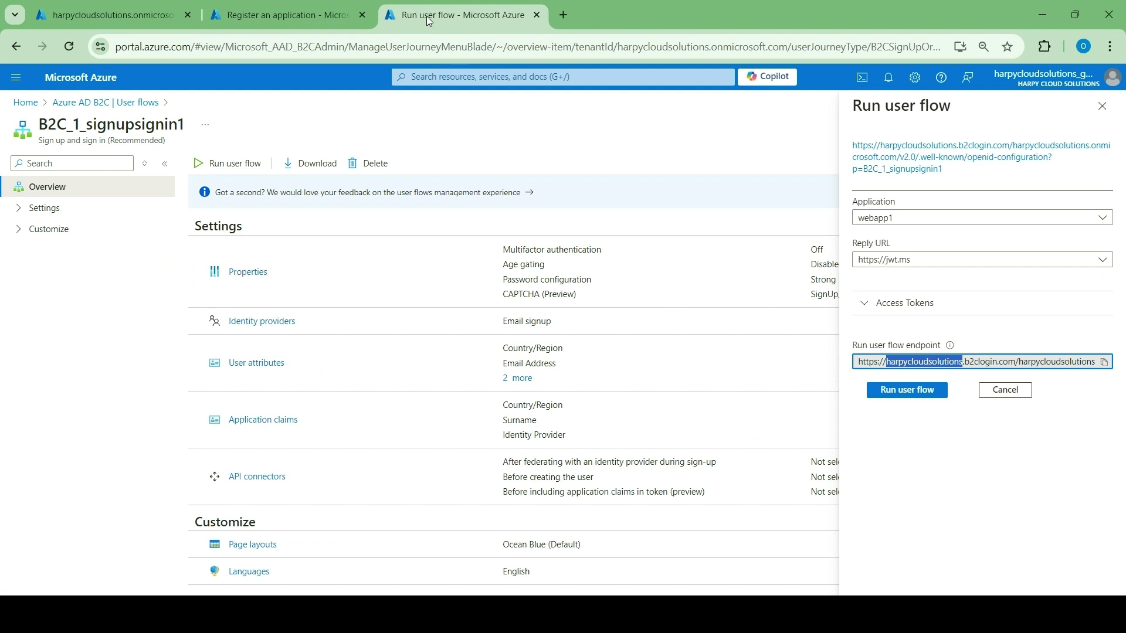
Step: Replace both your-tenant-name placeholders in the redirect URI with harpycloudsolutions and register the IdentityExperienceFramework application
left_click(287, 15)
mouse_move(199, 452)
left_mouse_down()
mouse_move(260, 460)
mouse_move(197, 458)
left_mouse_up()
left_click(265, 456)
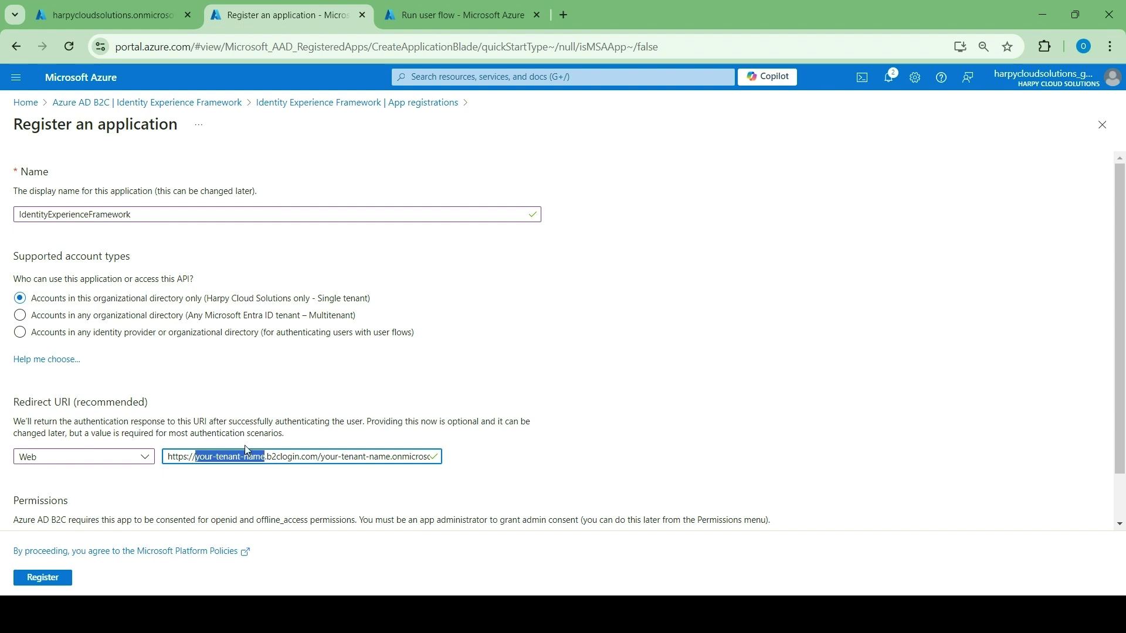
key("ctrl+v")
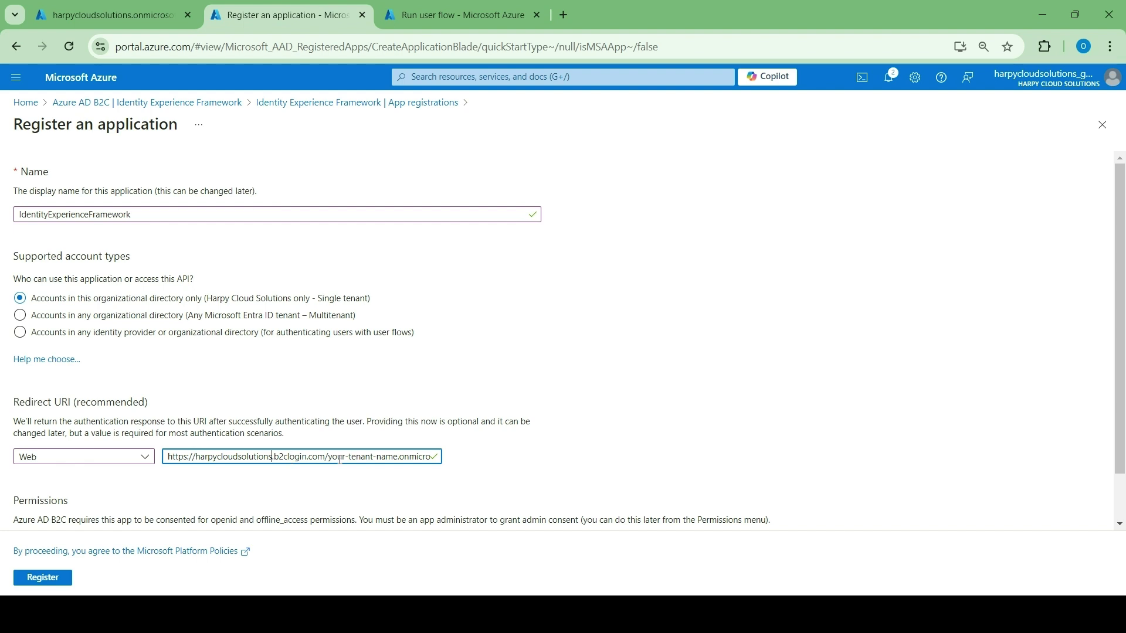
left_click_drag(329, 456, 397, 458)
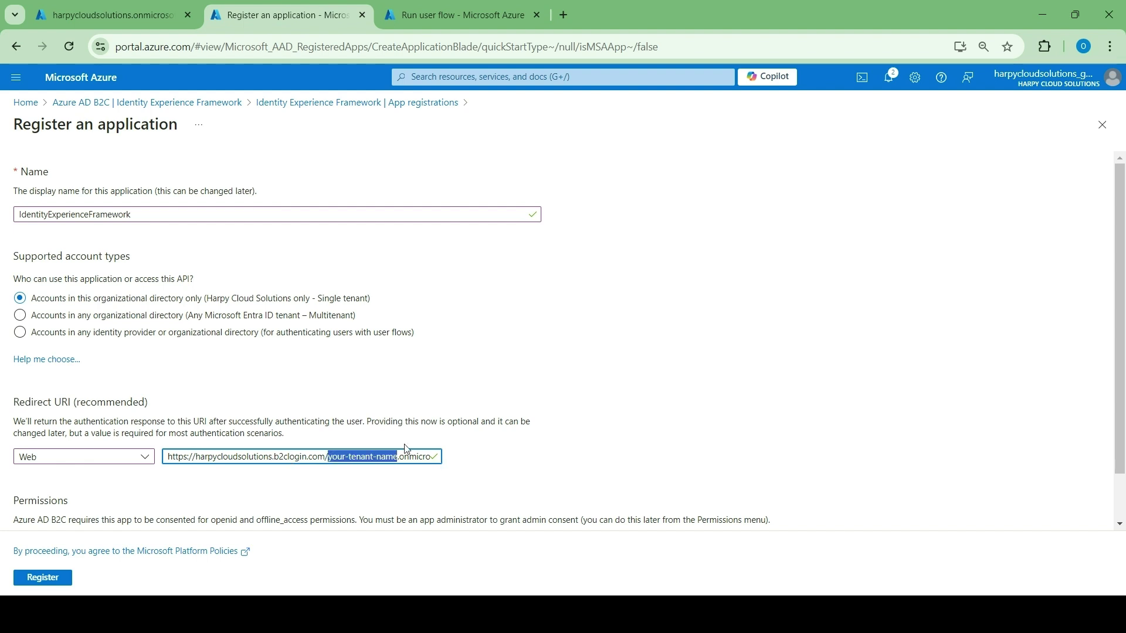
key("ctrl+v")
scroll(540, 392, "down", 1)
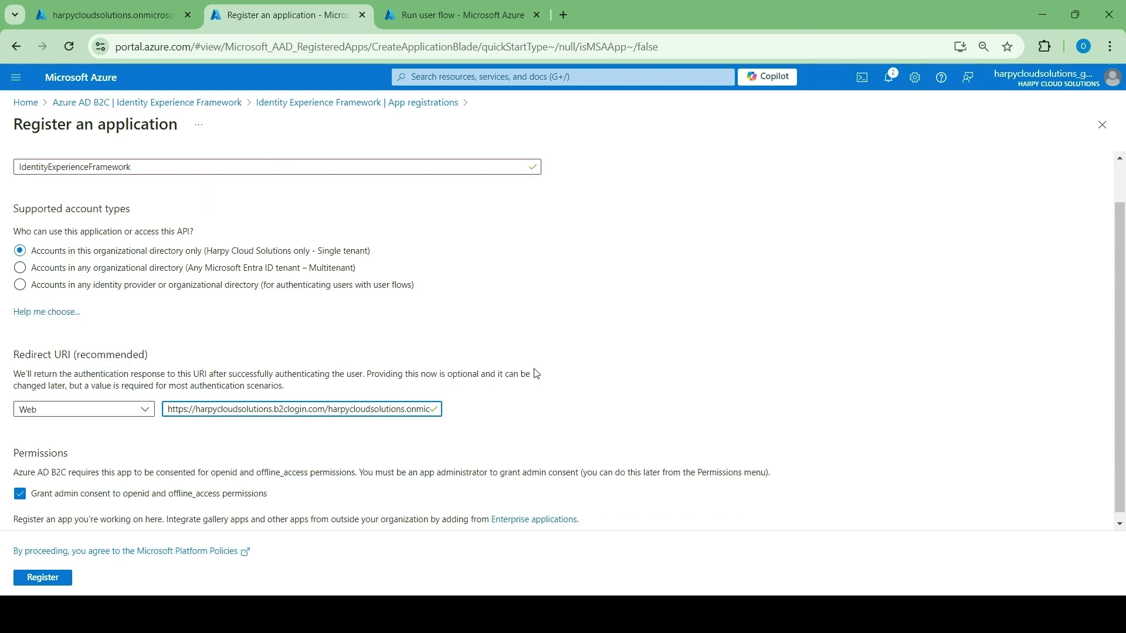
scroll(125, 442, "down", 1)
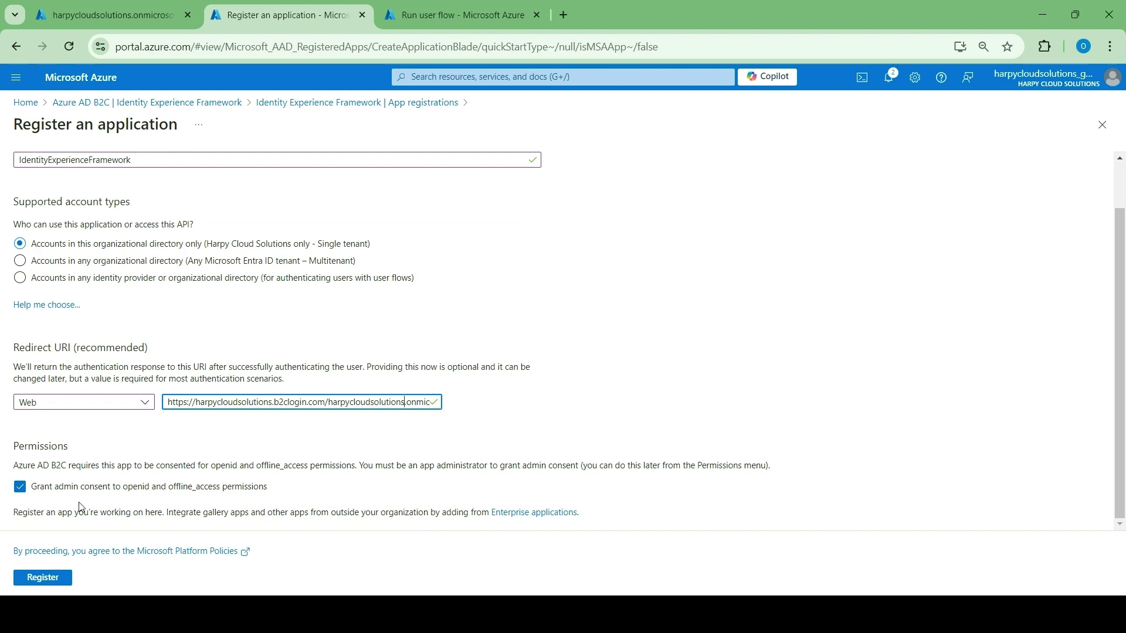
left_click(42, 578)
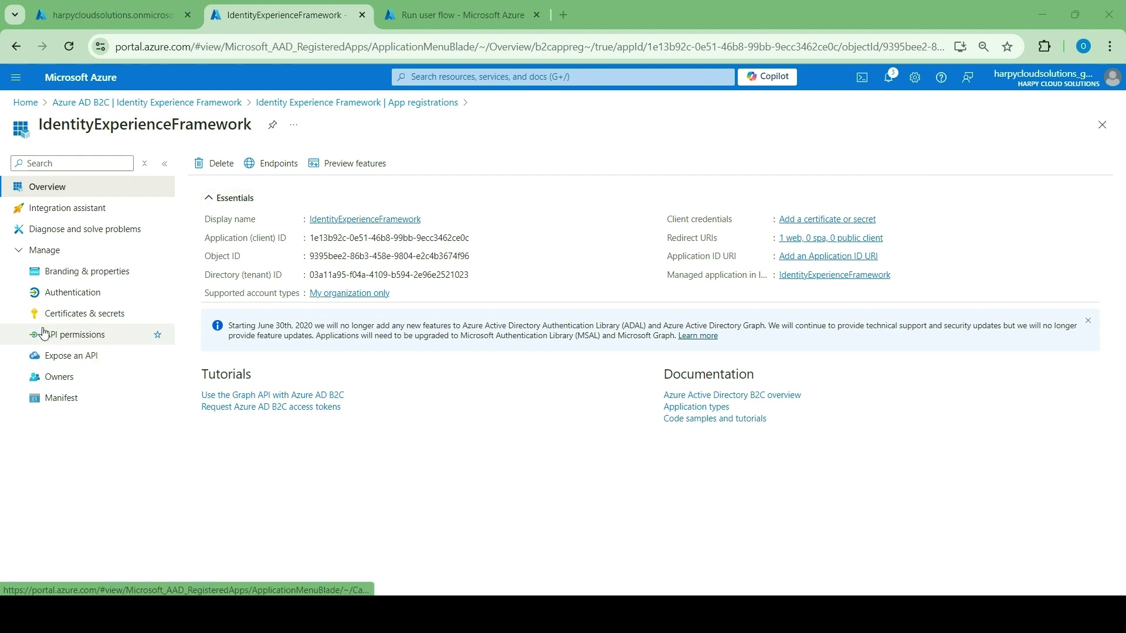
Step: Start adding a scope to the API exposed by IdentityExperienceFramework, saving the suggested Application ID URI
left_click(59, 252)
left_click(61, 251)
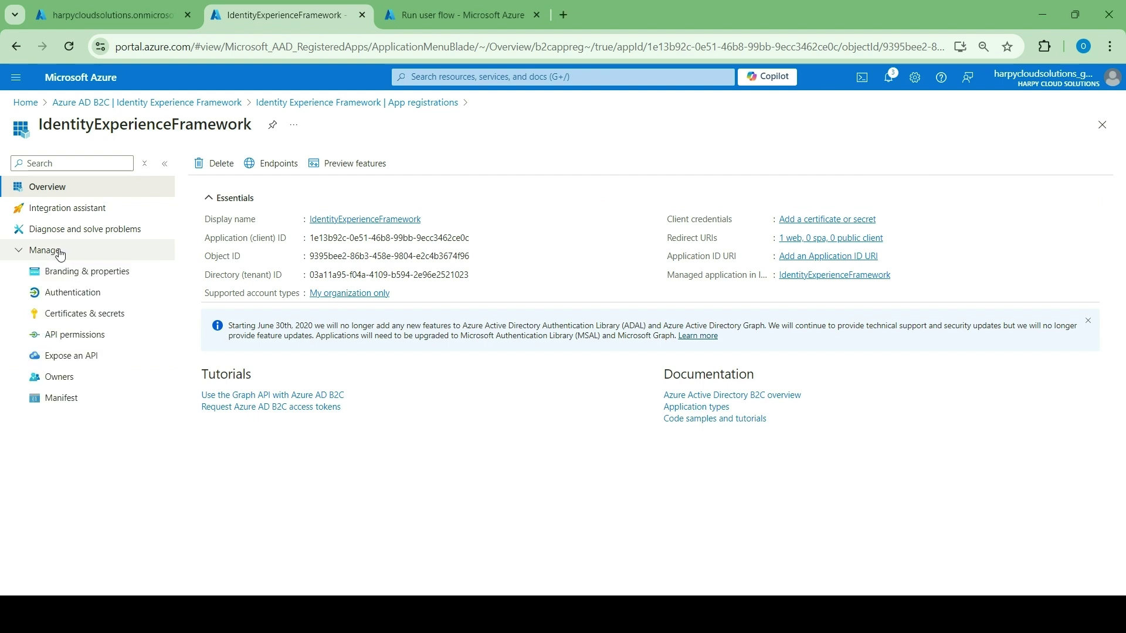
left_click(73, 362)
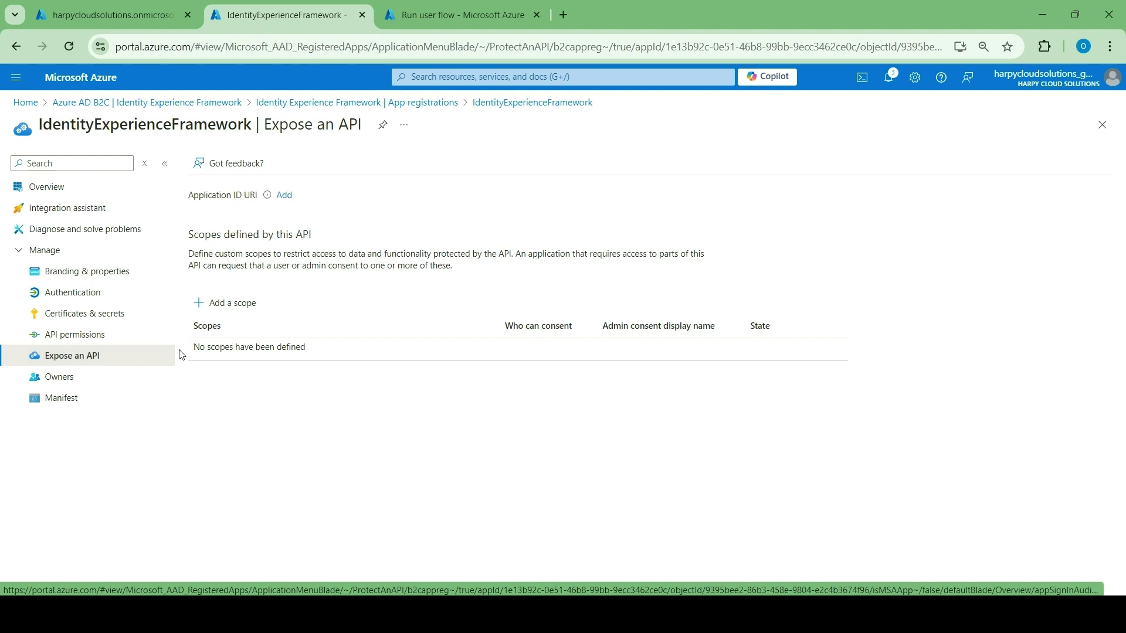
left_click(226, 304)
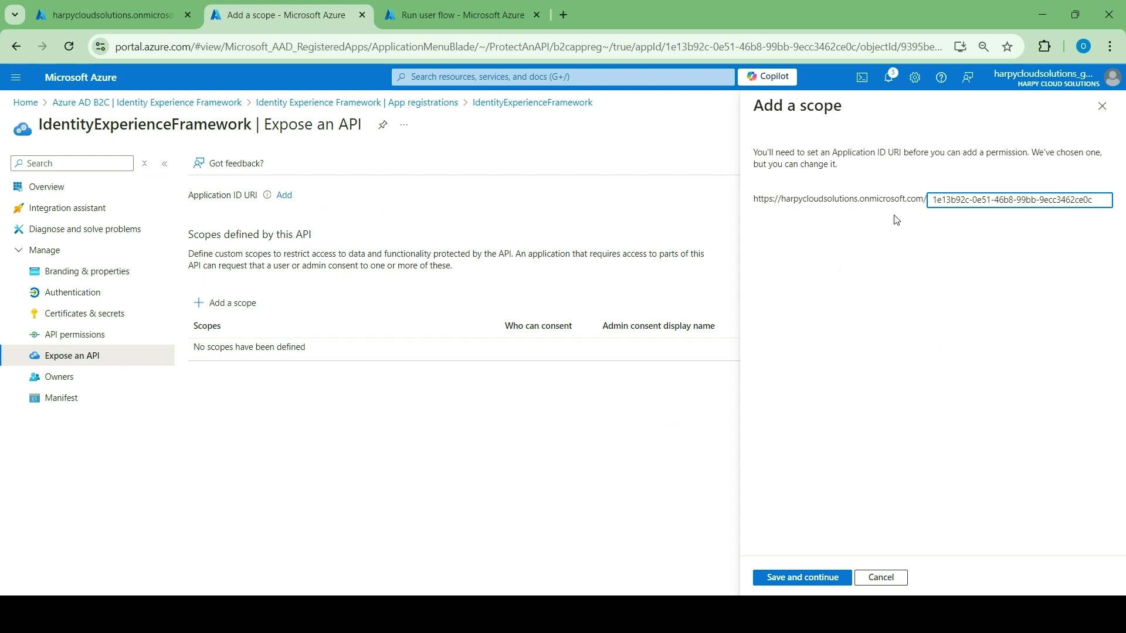
left_click(821, 581)
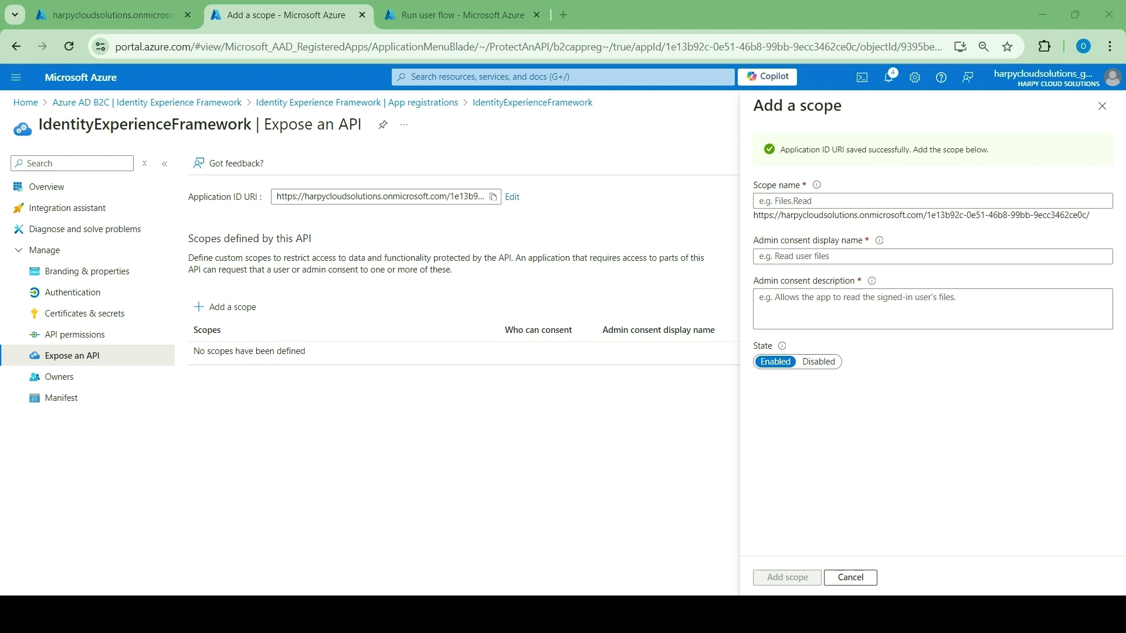
Step: Name the new scope user_impersonation and set its admin consent display name to Access IdentityExperienceFramework
left_click(816, 204)
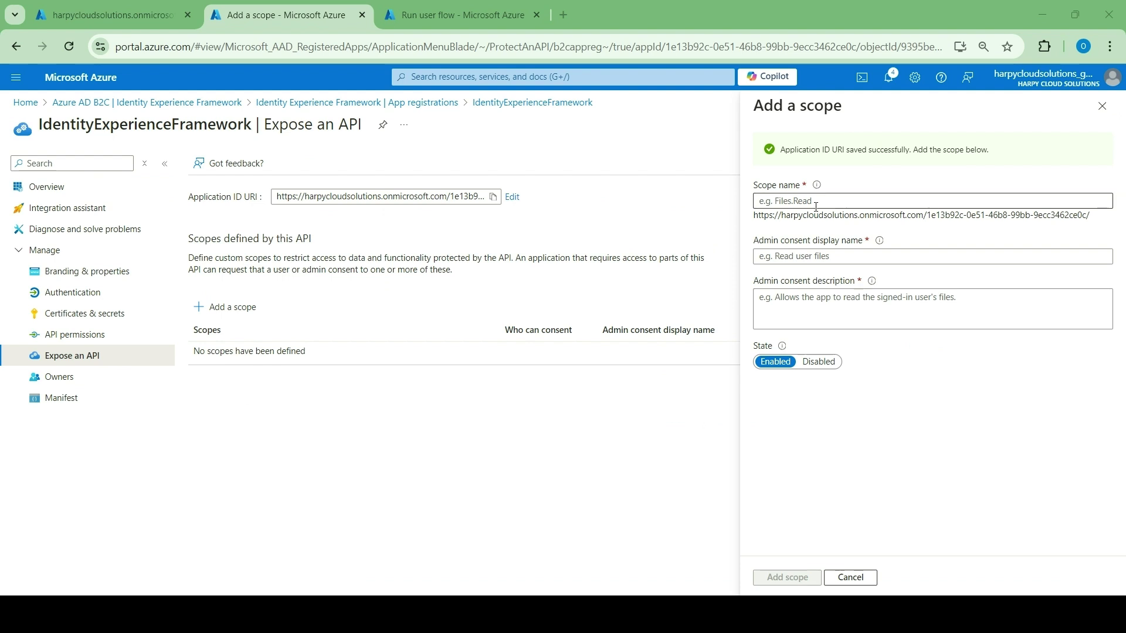
type("user_impersonation")
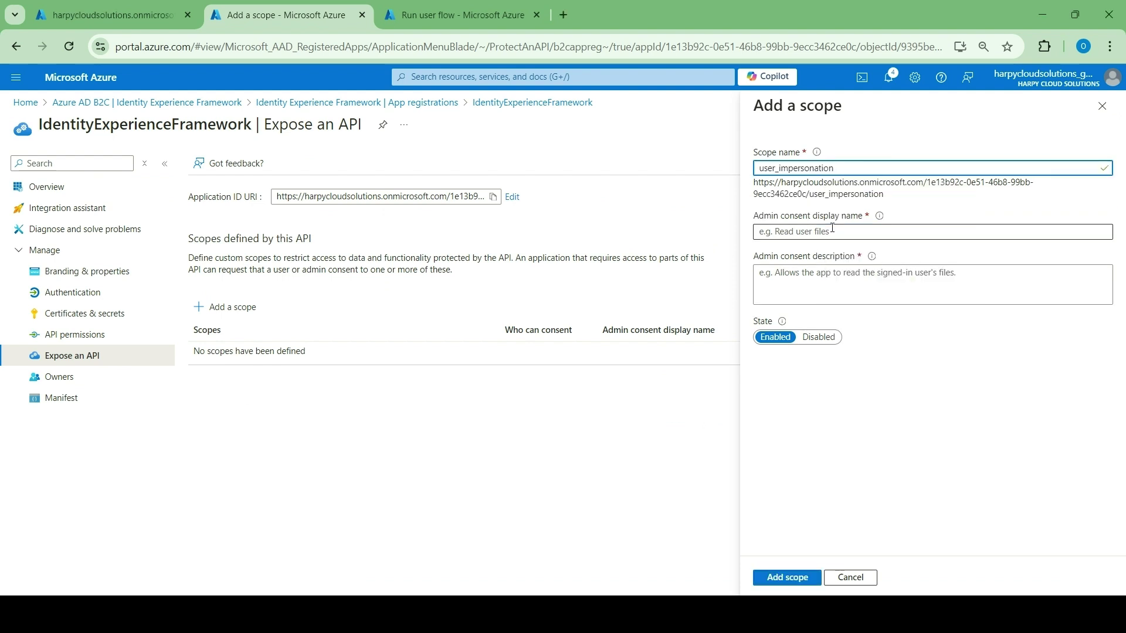
left_click(832, 228)
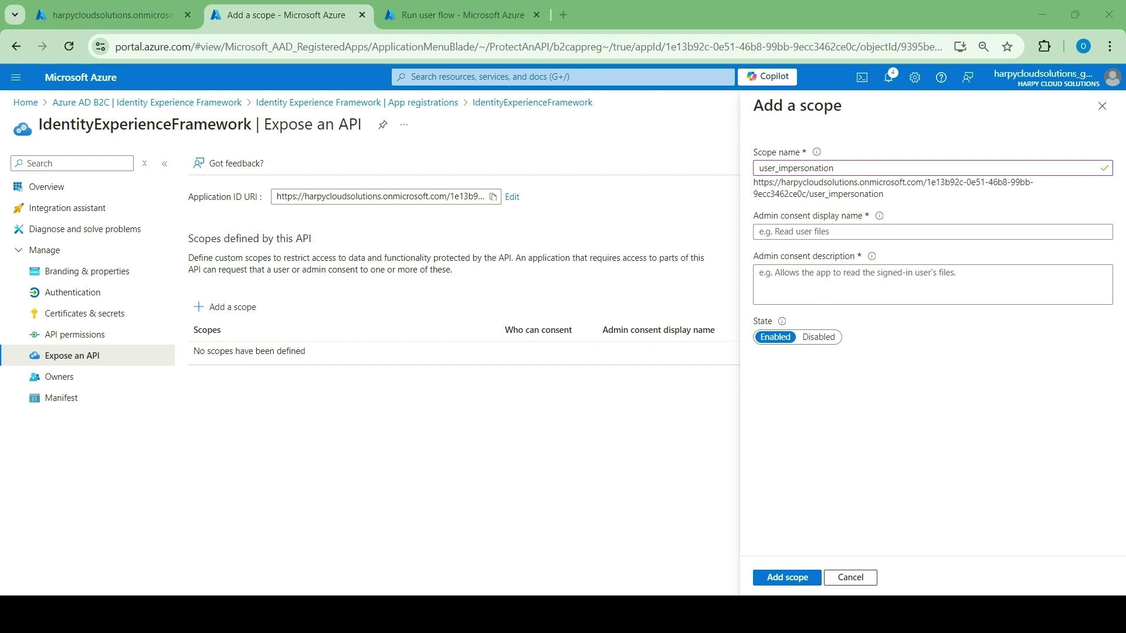
left_click(801, 233)
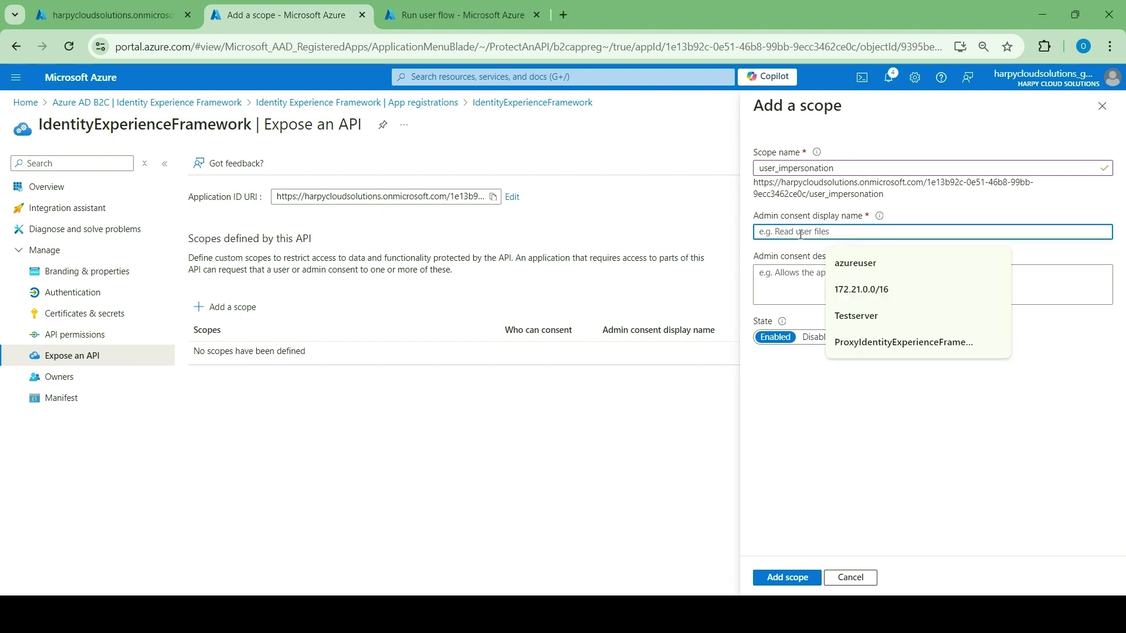
type("Access IdentityExperienceFramework")
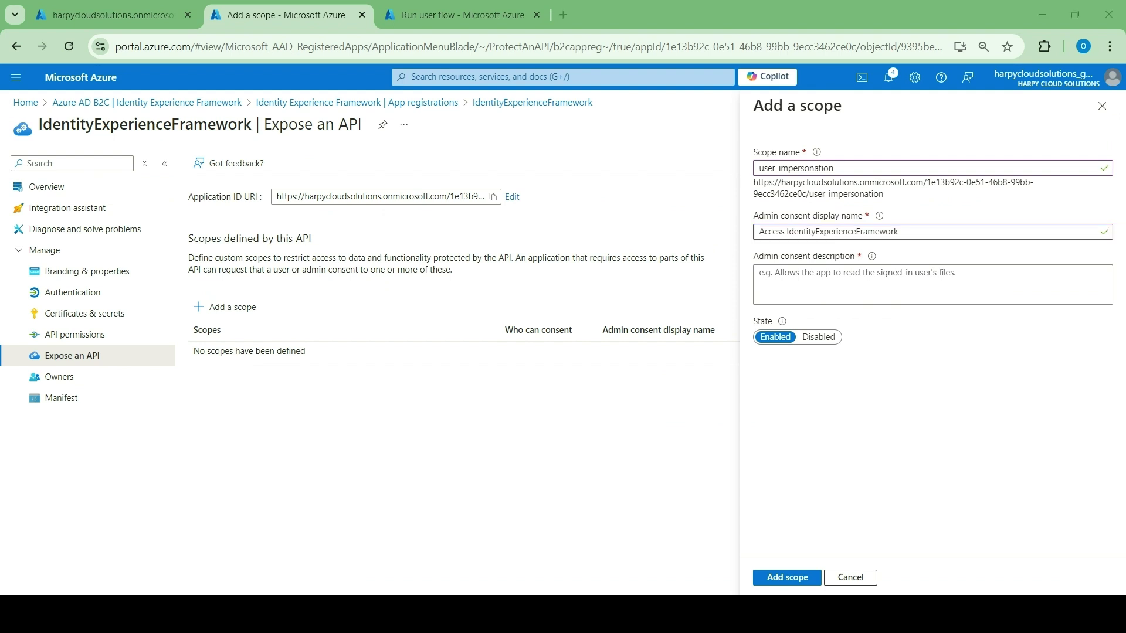
Step: Add the scope with the admin consent description "Allow the application to access IdentityExperienceFramework on behalf of the signed-in user"
left_click(822, 272)
type("Allow the application to access IdentityExperienceFramework on behalf of the signed-in user")
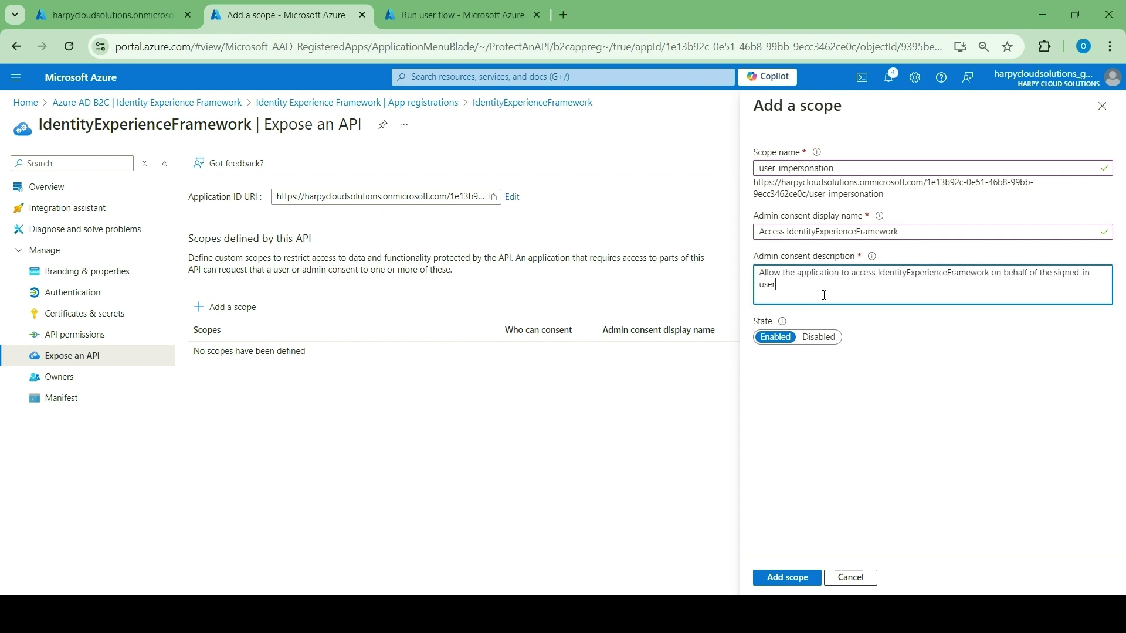
left_click(786, 578)
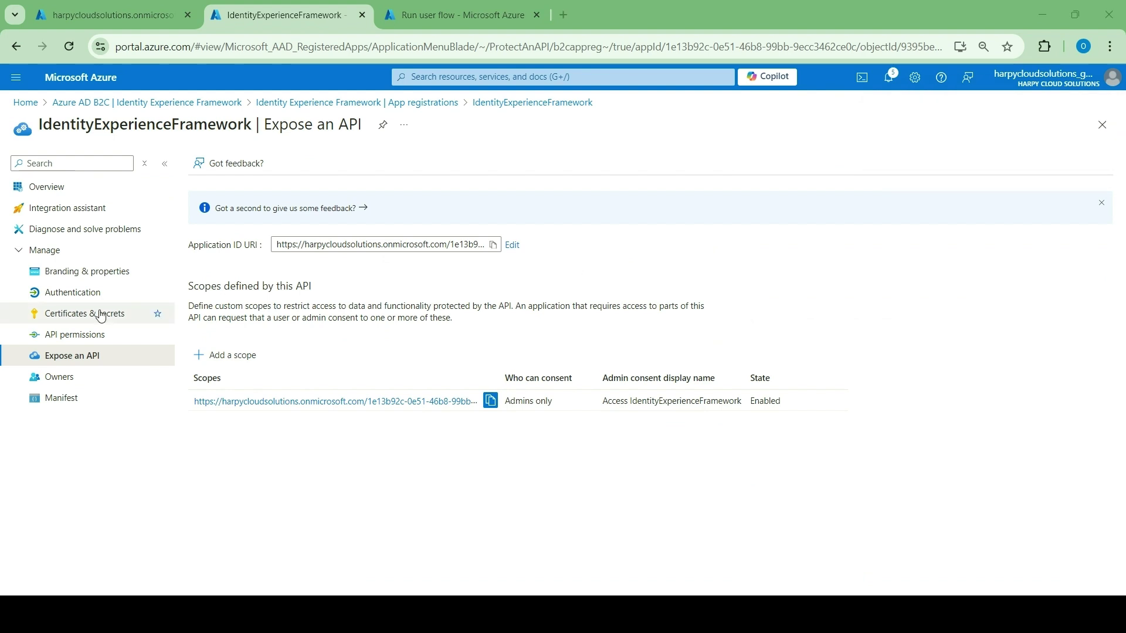
Step: Start a new app registration named ProxyIdentityExperienceFramework, limited to accounts in this organizational directory only
left_click(376, 103)
left_click(238, 164)
left_click(196, 215)
type("ProxyIdentityExperienceFramework")
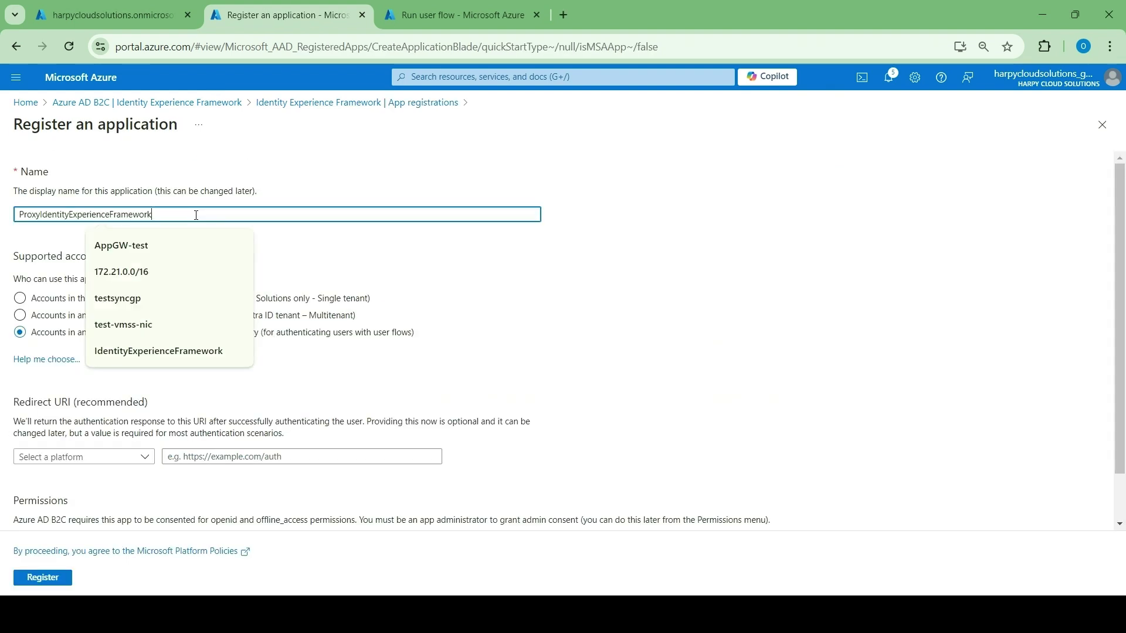
left_click(20, 299)
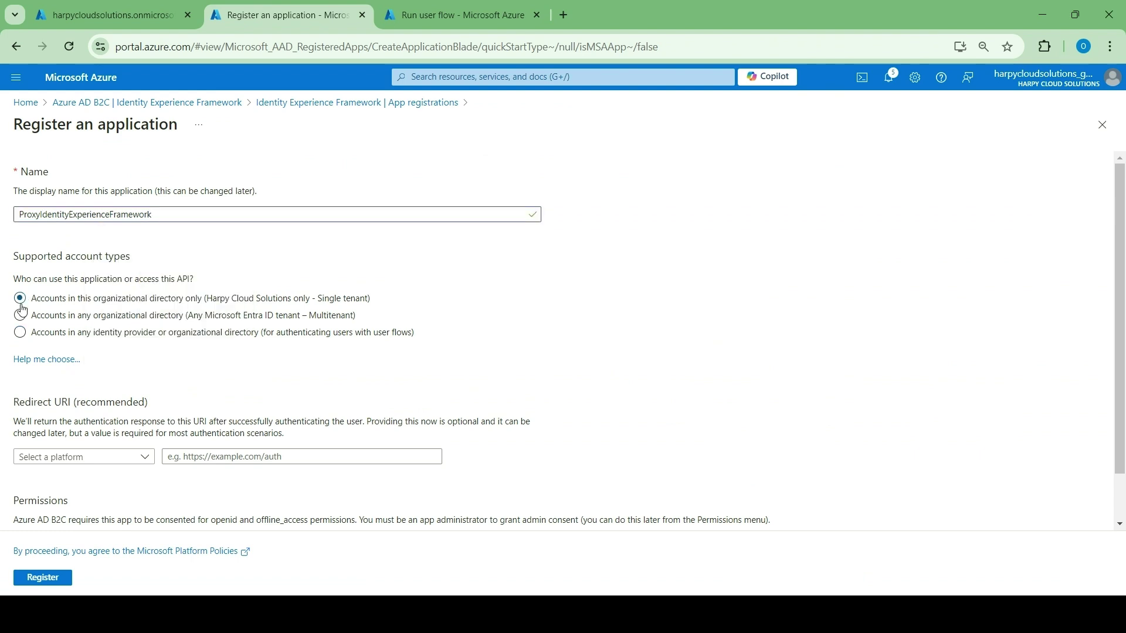
Step: Set the redirect URI to platform Public client/native with myapp://auth and register the ProxyIdentityExperienceFramework application
left_click(91, 458)
left_click(86, 477)
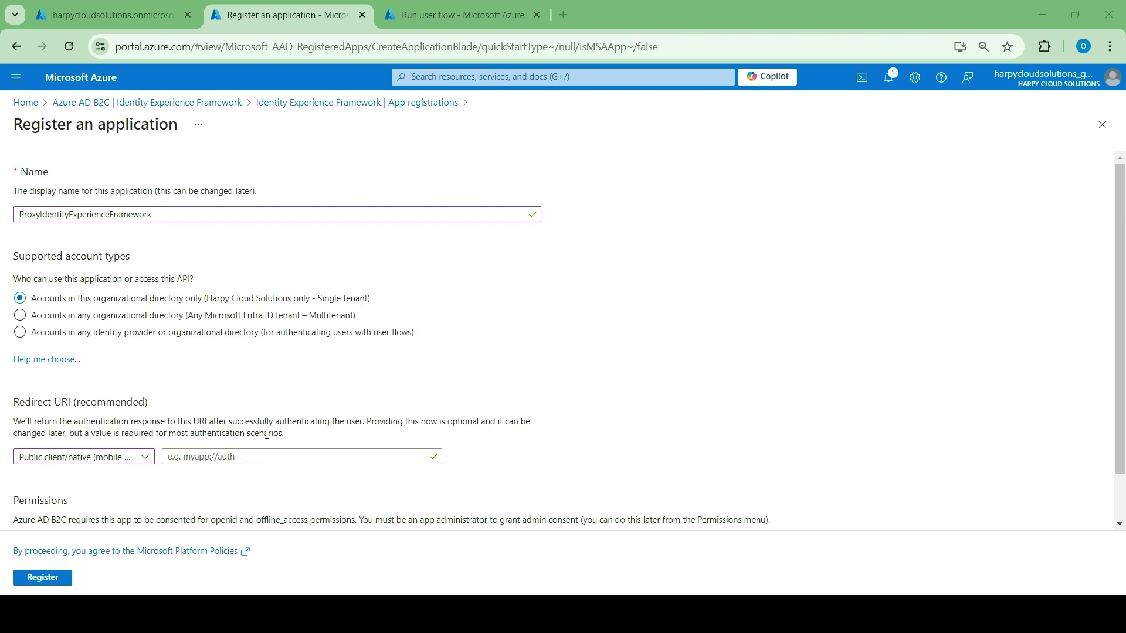
left_click(267, 454)
type("myapp://auth")
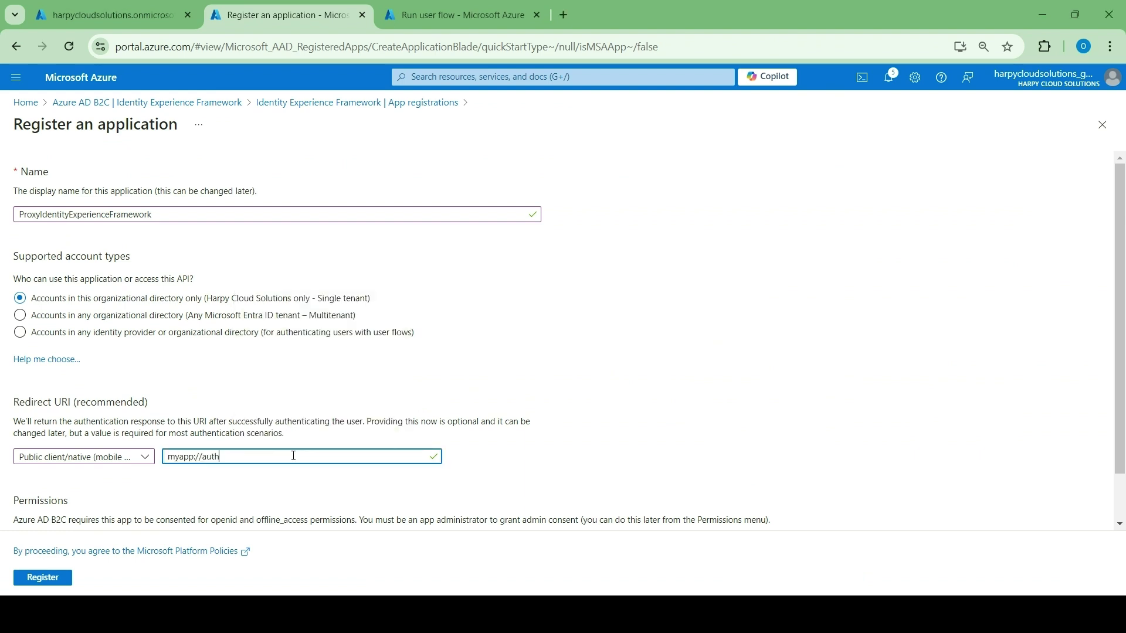
scroll(461, 391, "down", 1)
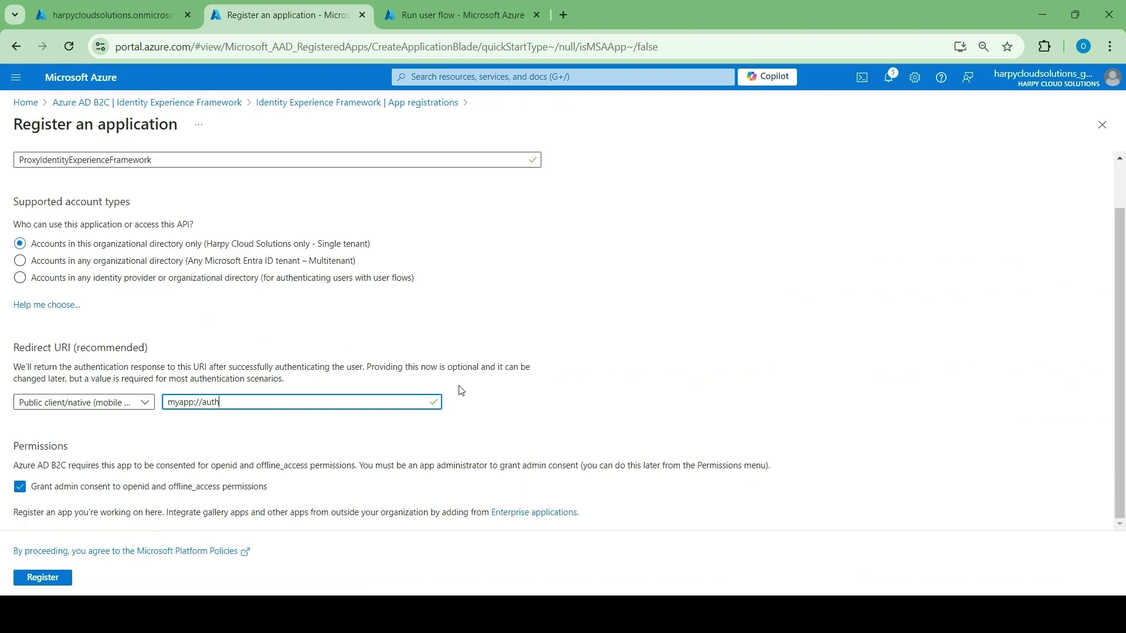
left_click(41, 578)
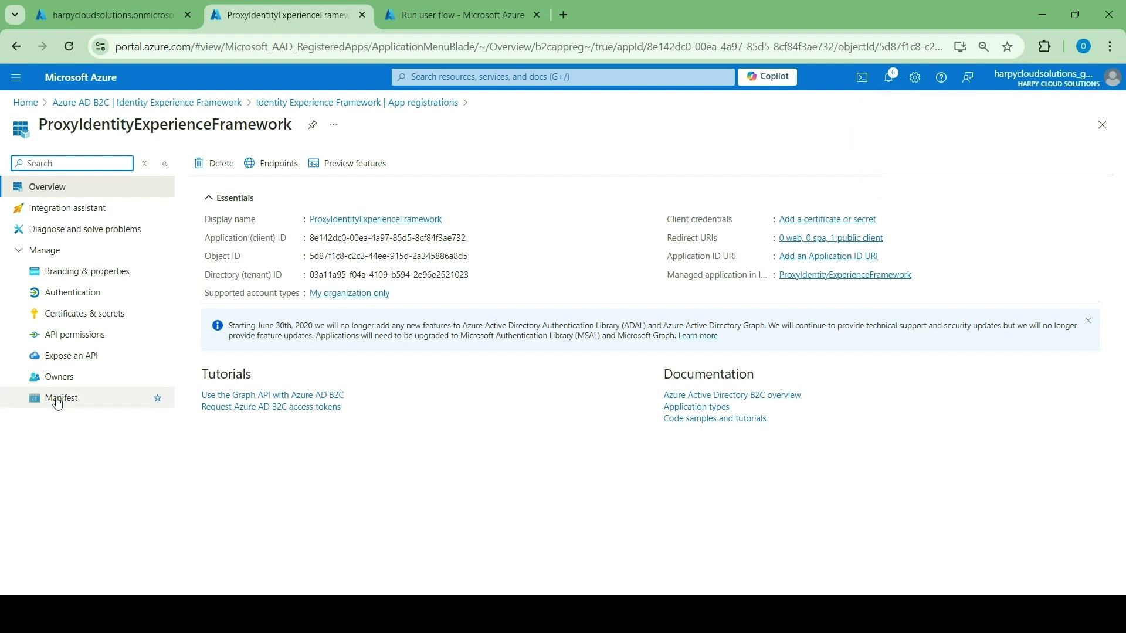
Step: Allow public client flows in the authentication settings of ProxyIdentityExperienceFramework and save the change
left_click(68, 293)
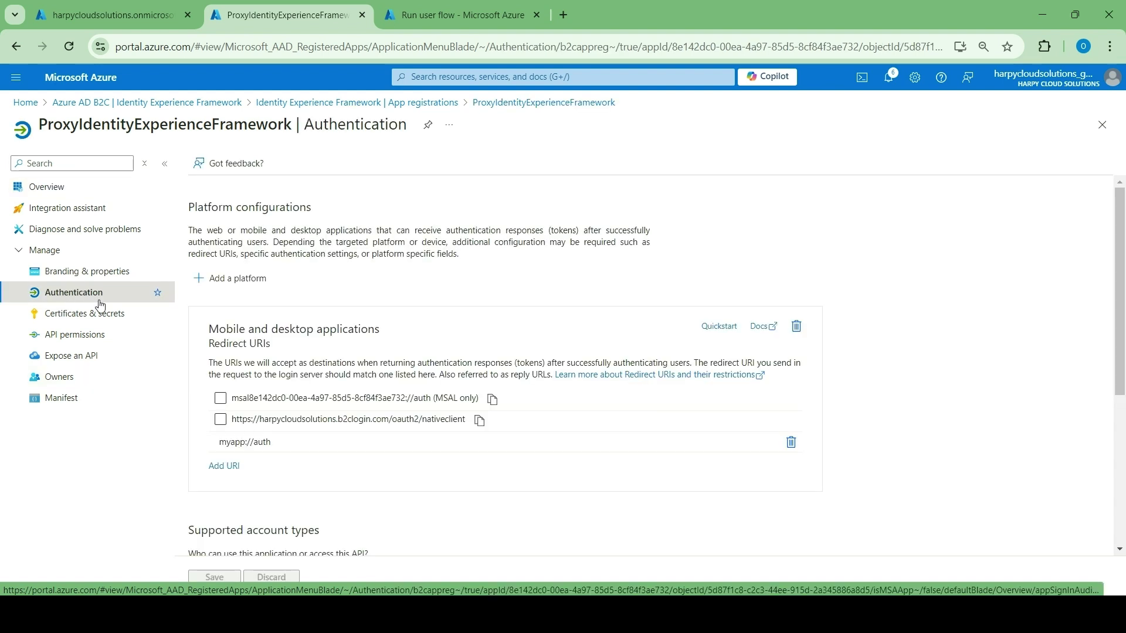
scroll(524, 378, "down", 5)
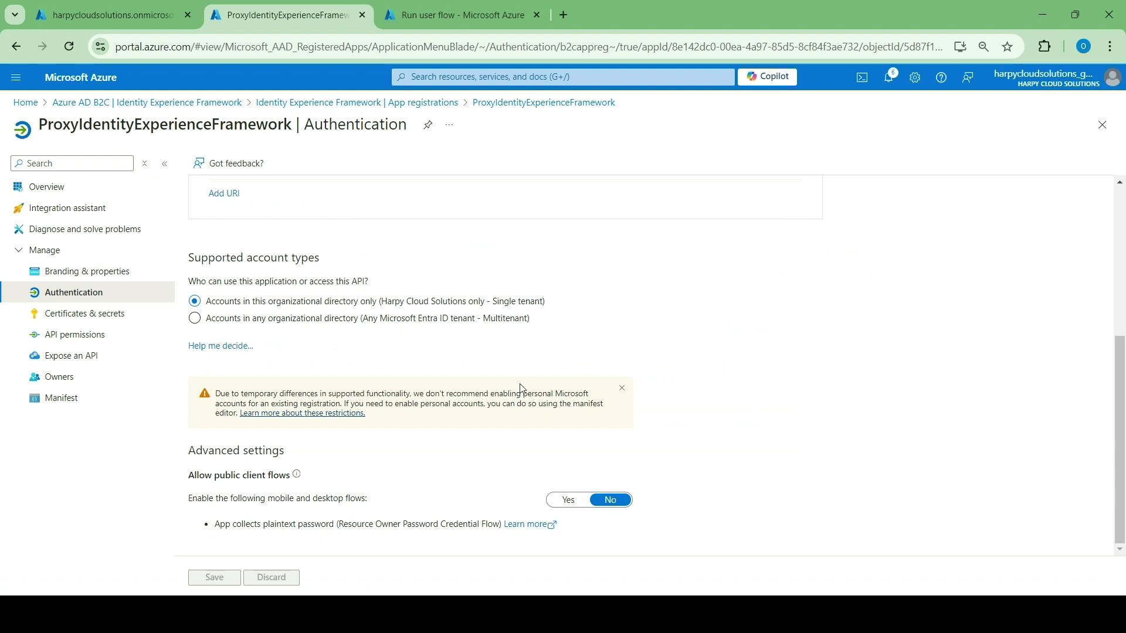
left_click(566, 501)
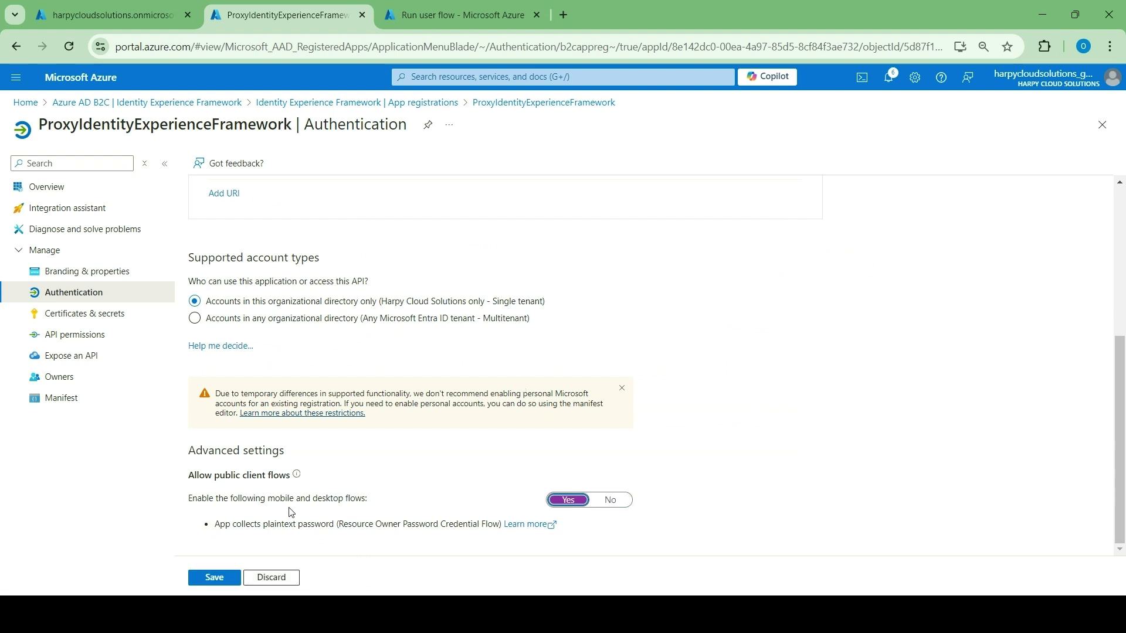
left_click(224, 580)
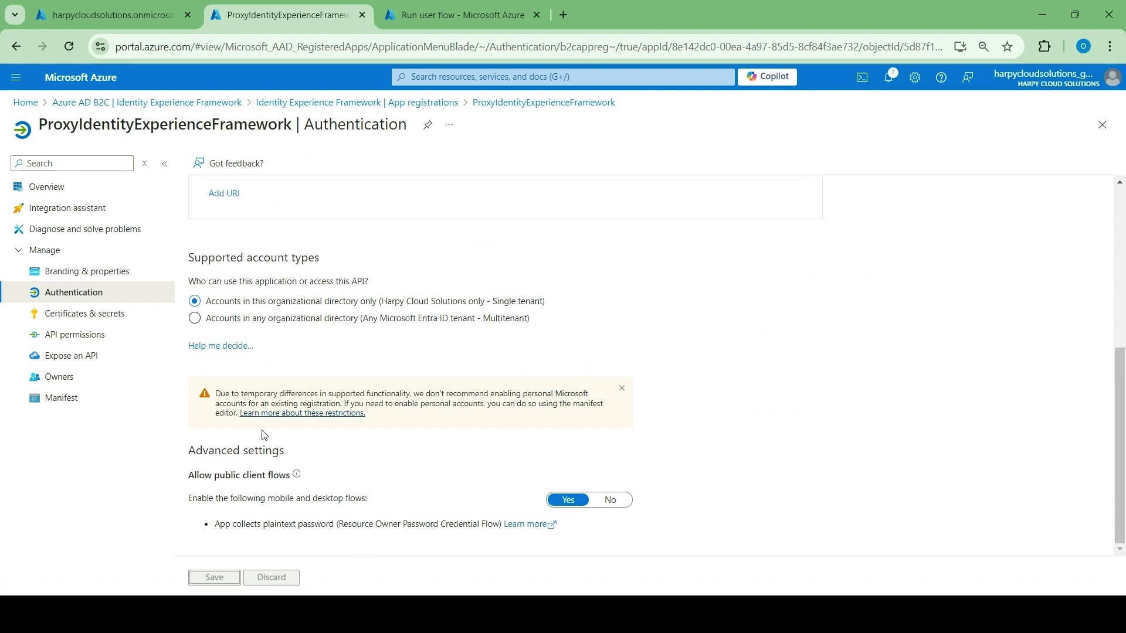
Step: Add the delegated user_impersonation permission of the IdentityExperienceFramework API to the IdentityExperienceFramework app registration and grant admin consent for Harpy Cloud Solutions
left_click(62, 399)
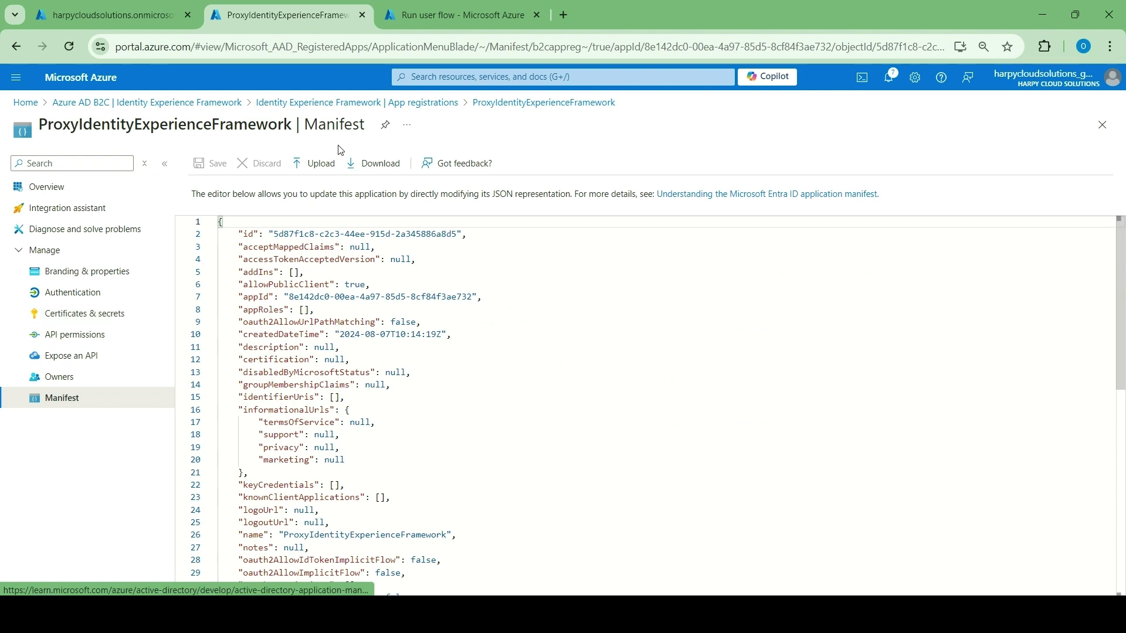
left_click(384, 103)
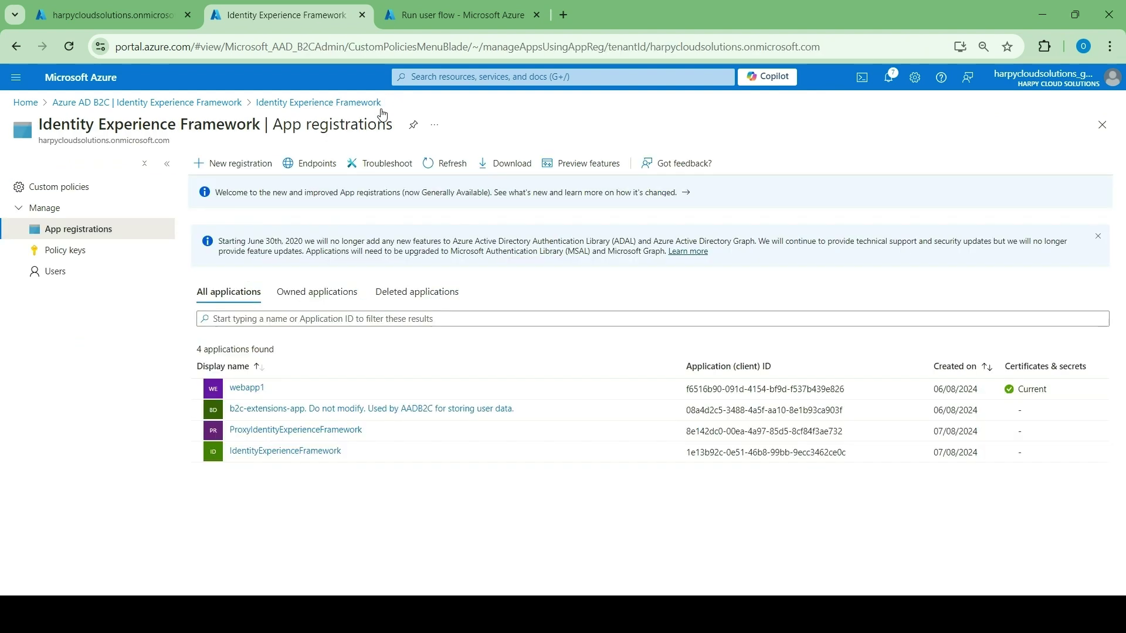
left_click(284, 452)
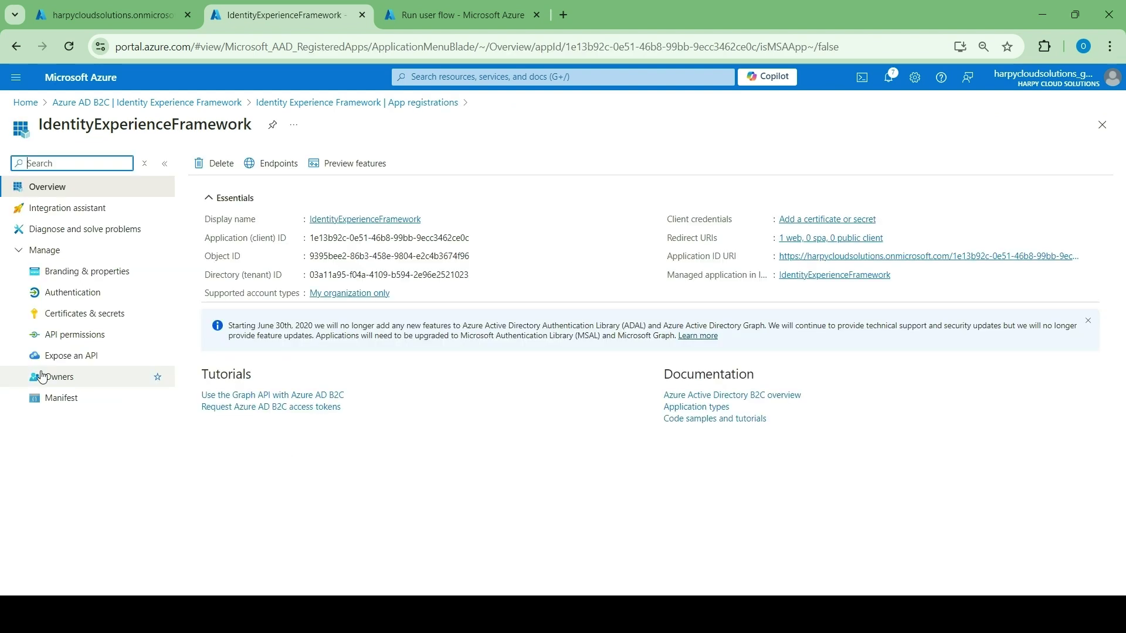
left_click(70, 338)
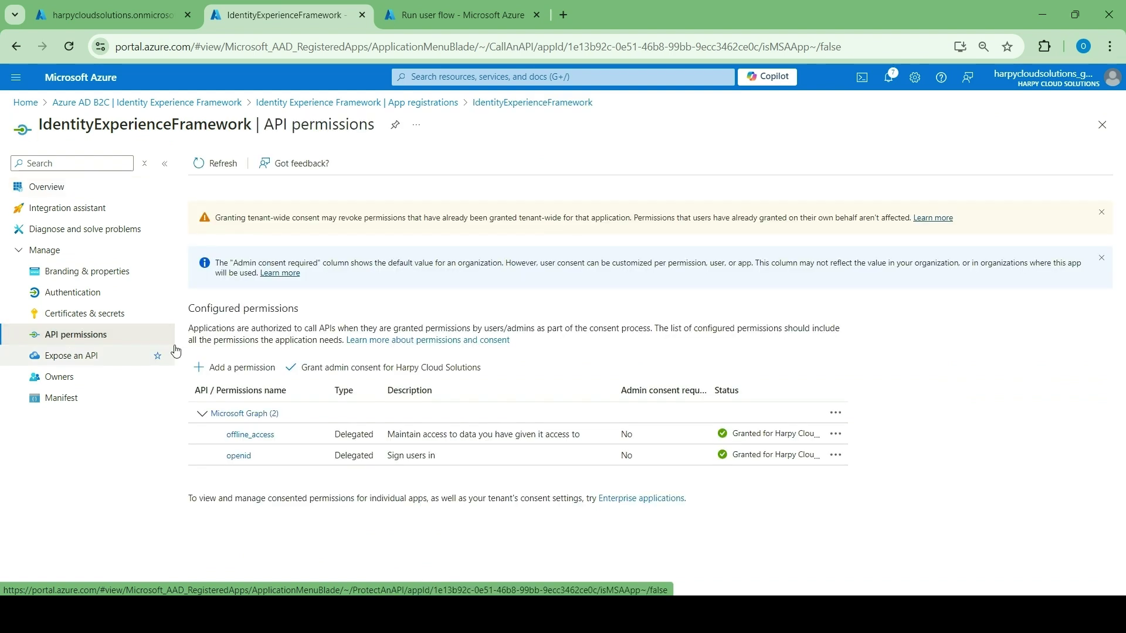
left_click(258, 377)
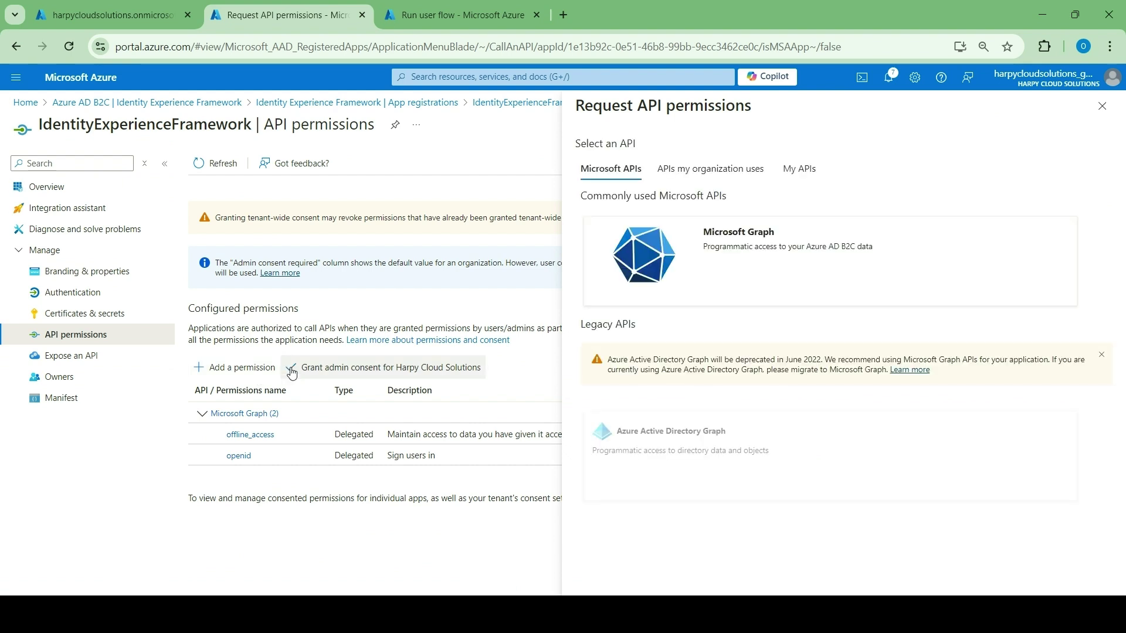
left_click(686, 176)
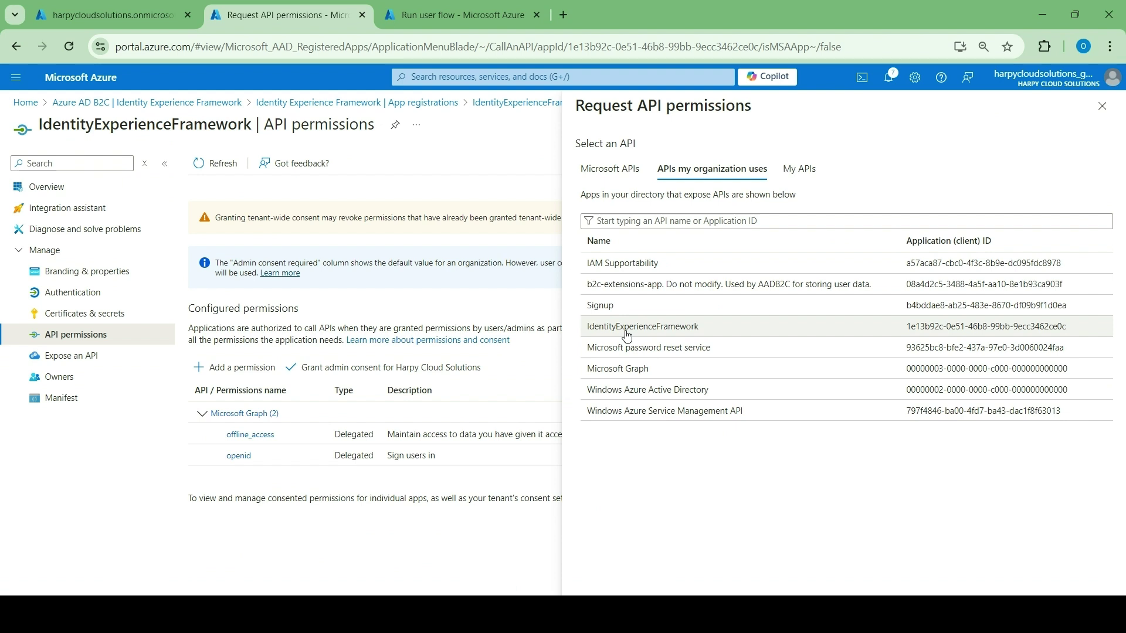
left_click(626, 336)
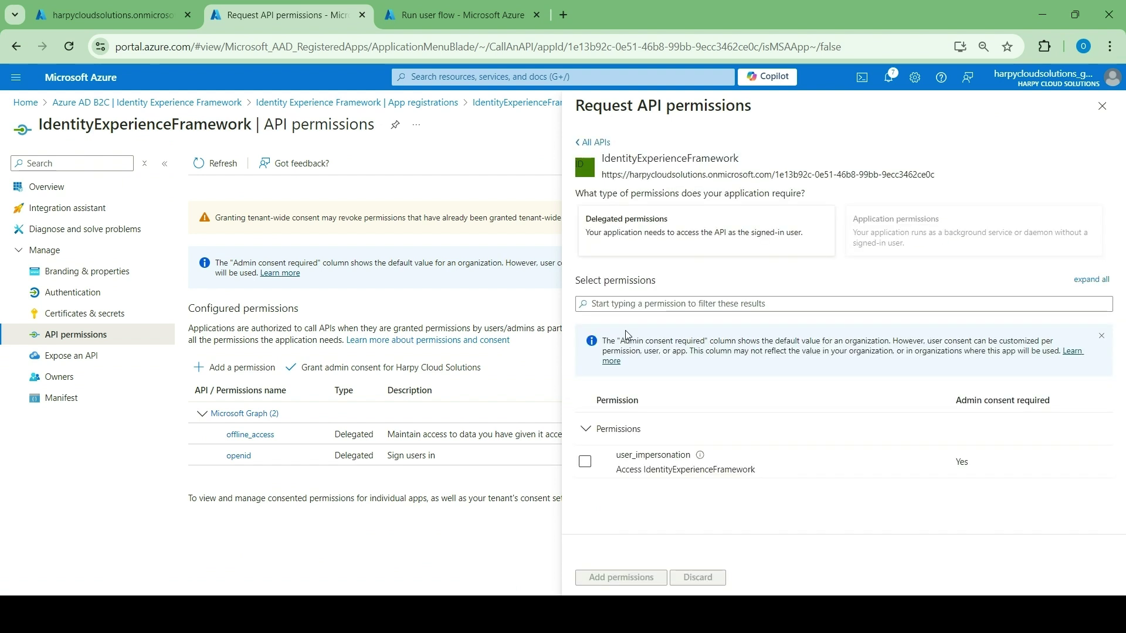
left_click(585, 463)
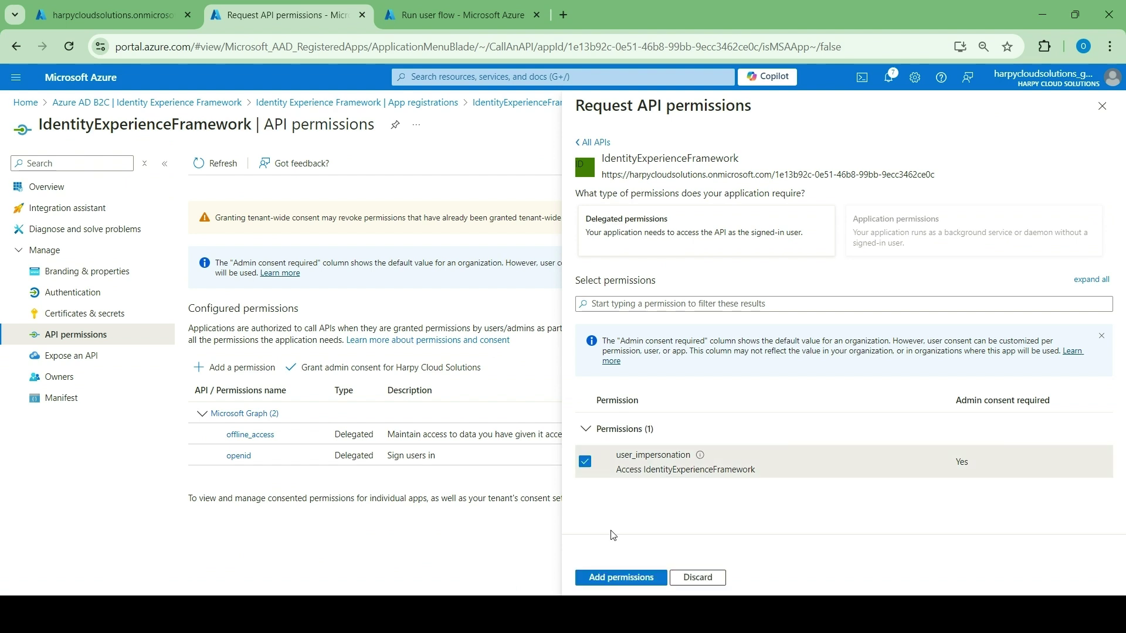
left_click(621, 579)
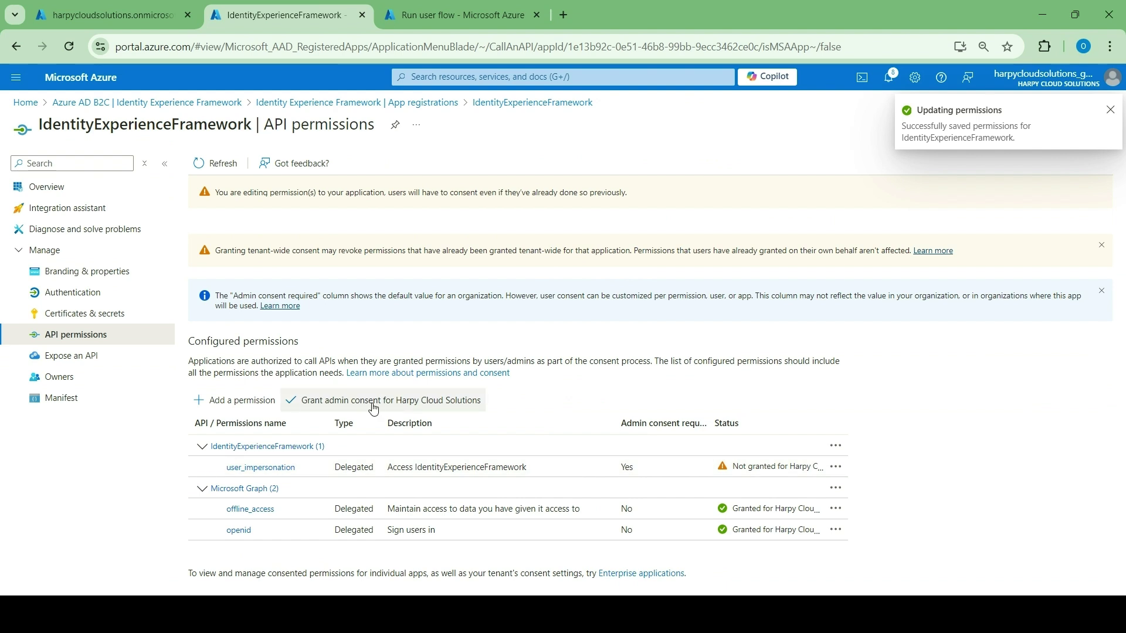
left_click(412, 409)
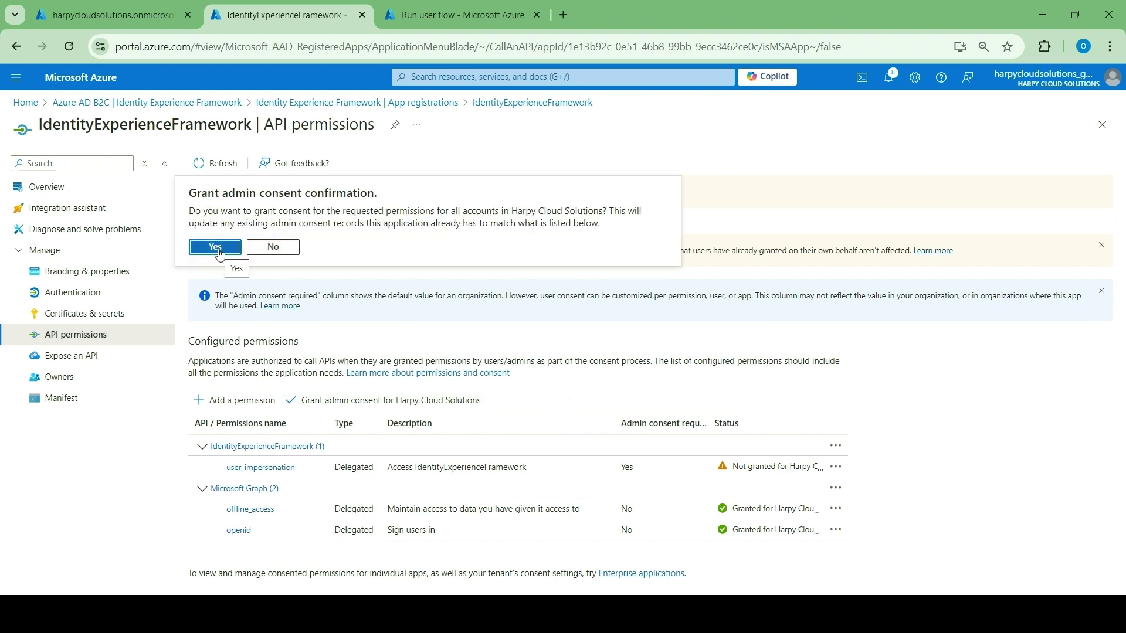
left_click(215, 246)
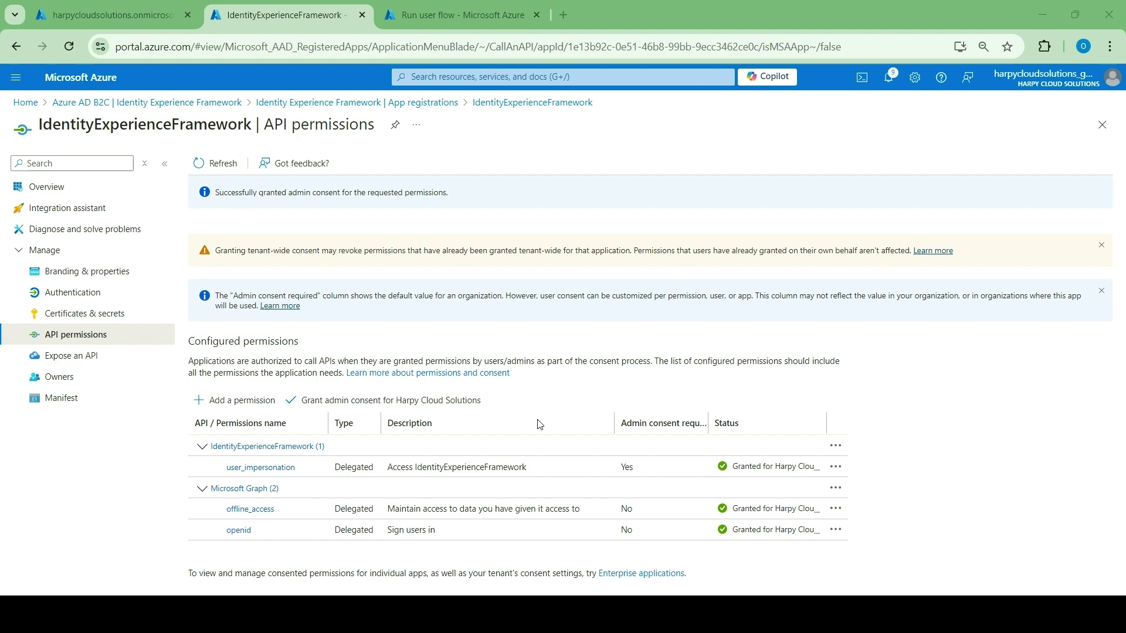
Step: Switch to Visual Studio Code, open a new terminal in the azureb2c_custompolicy folder and dismiss the notifications
key("alt+Tab")
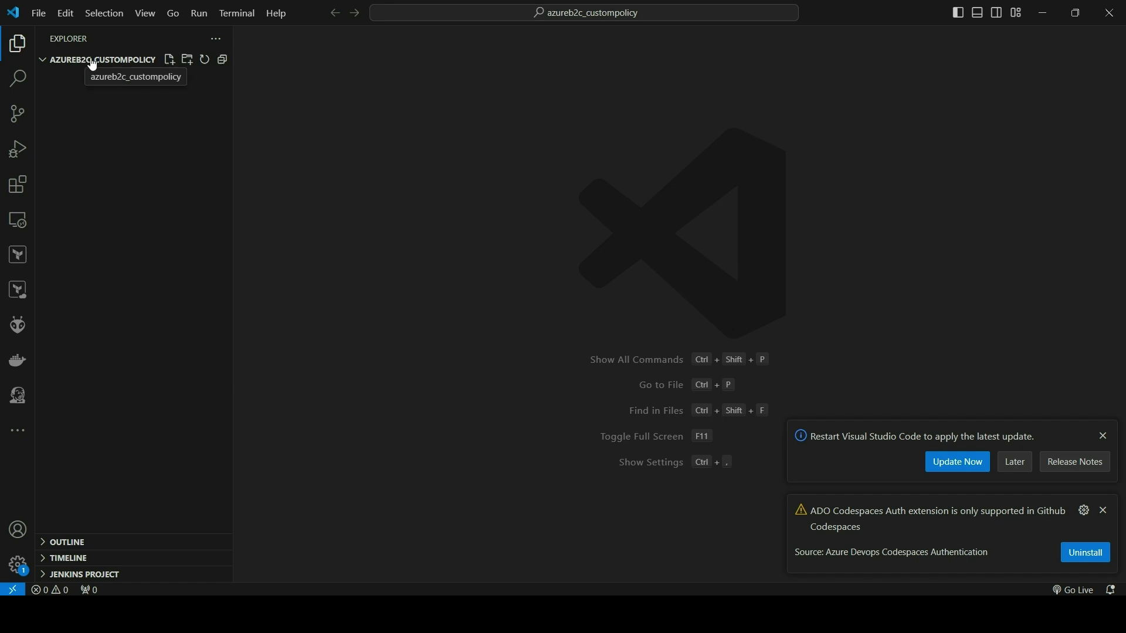
left_click(251, 14)
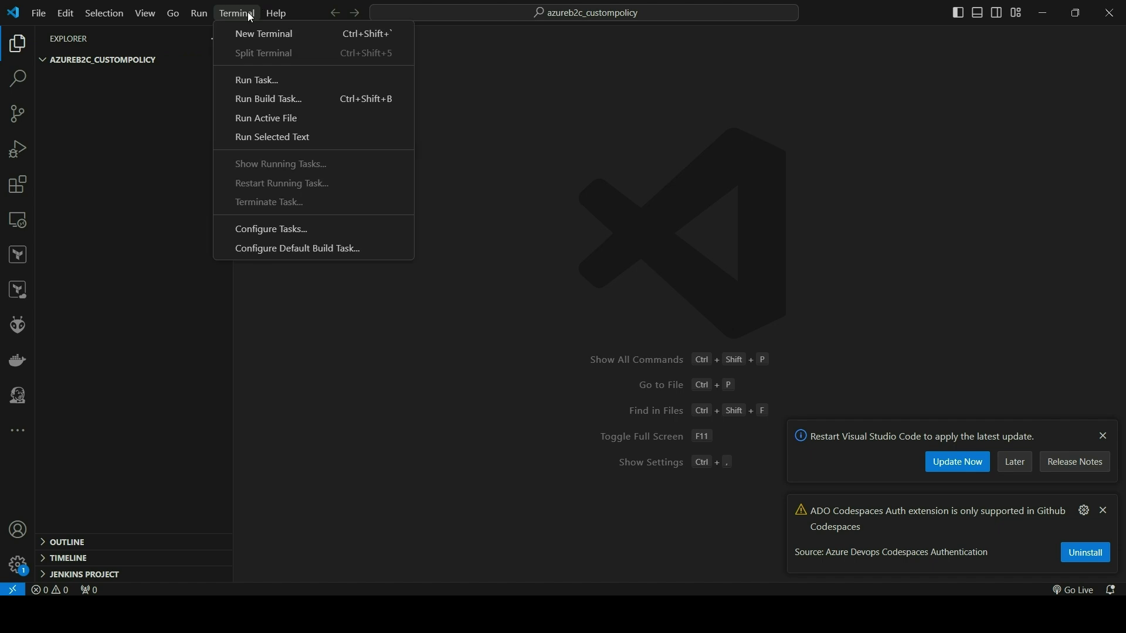
left_click(252, 34)
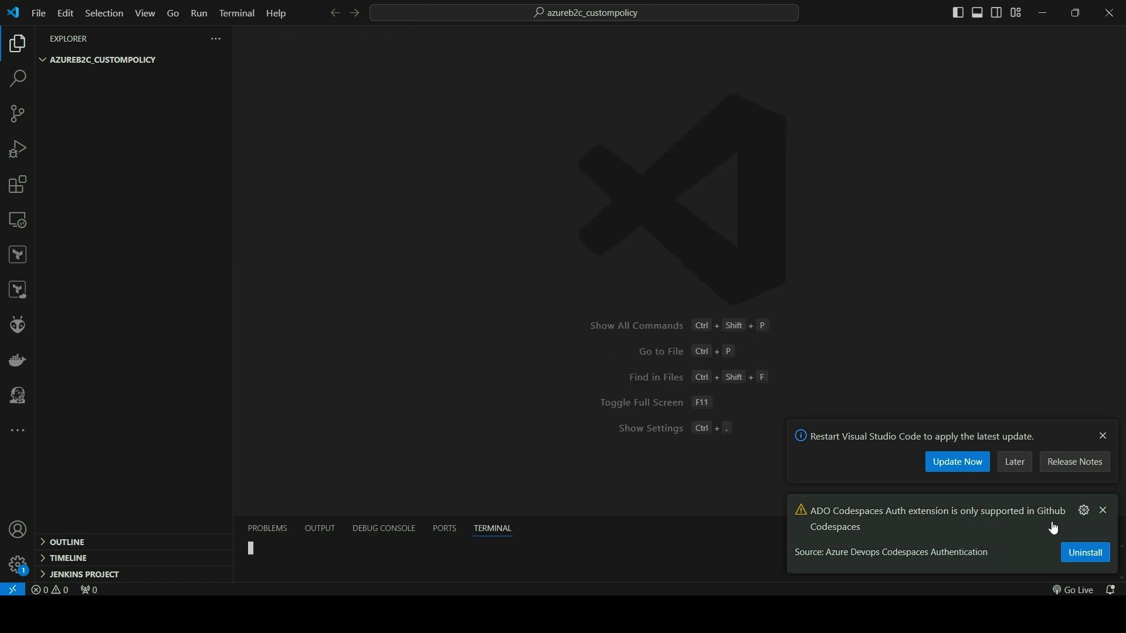
left_click(1108, 512)
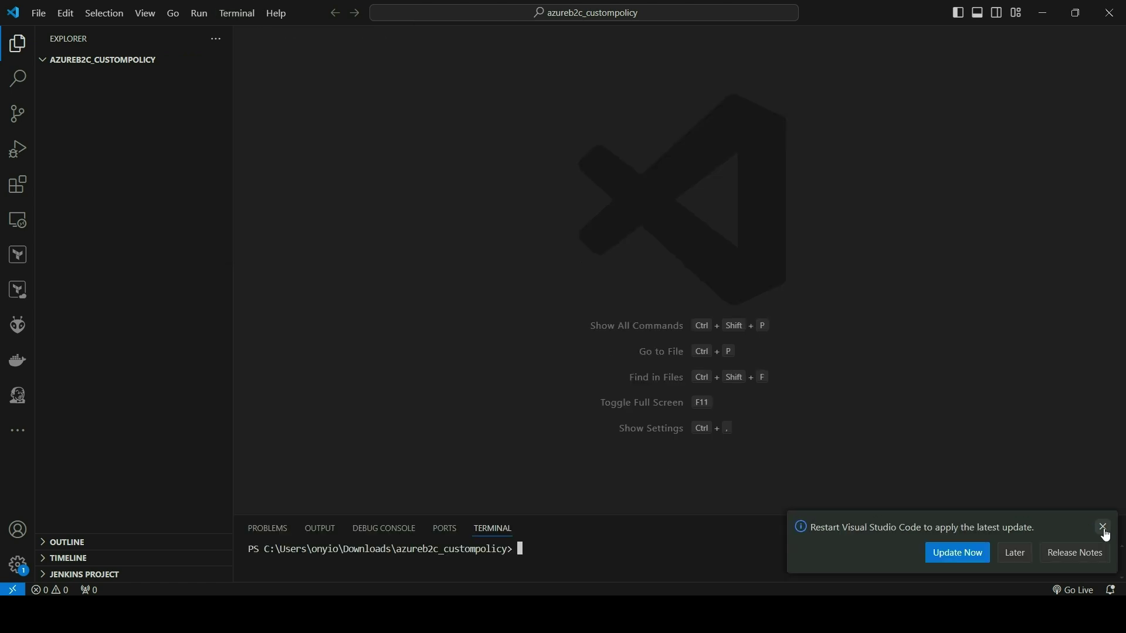
left_click(1104, 528)
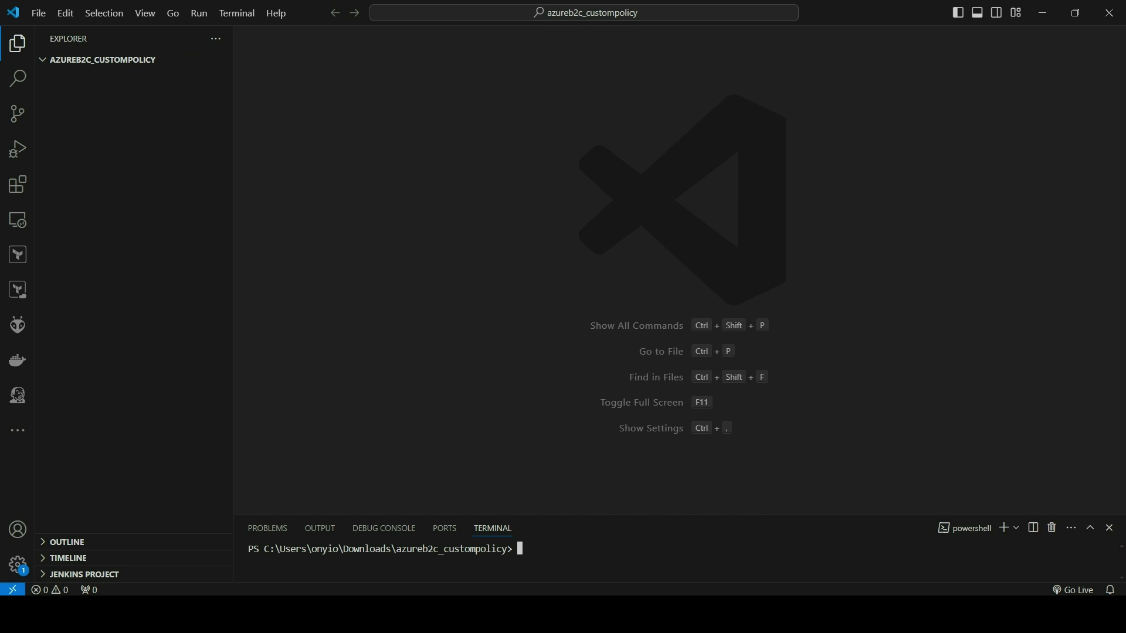
key("alt+Tab")
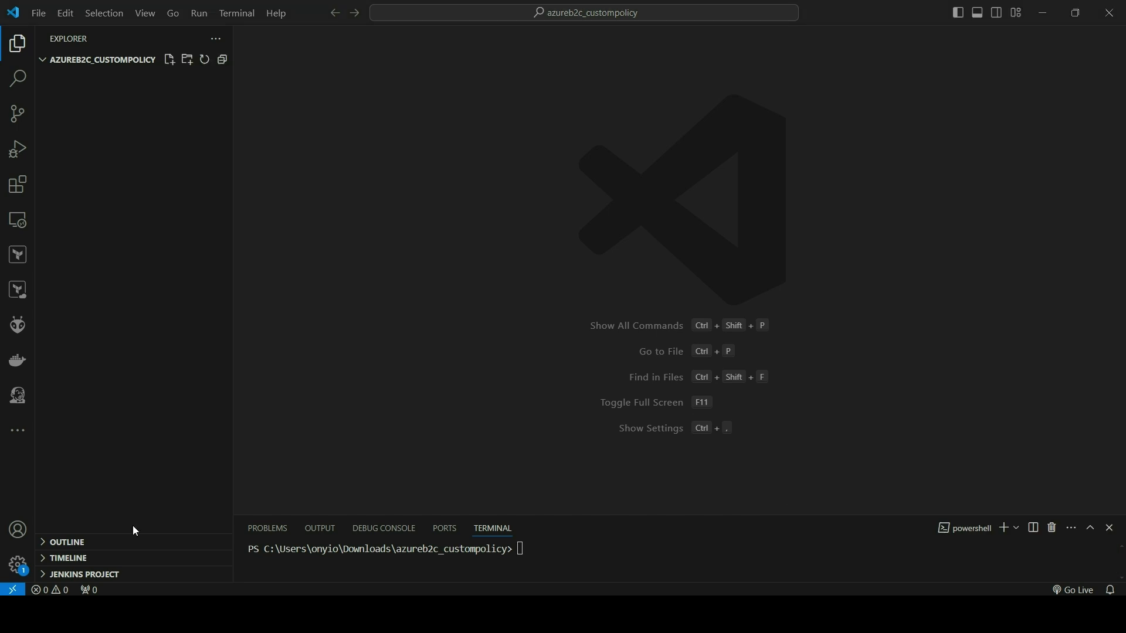
left_click(556, 555)
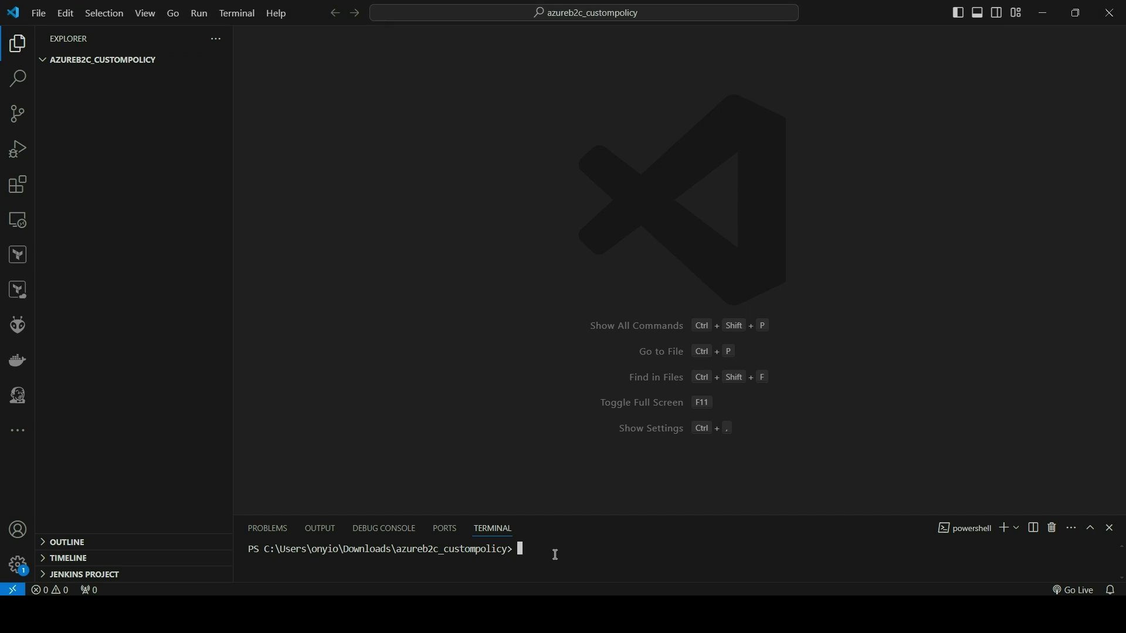
type("git clone https://github.com/Azure-Samples/active-directory-b2c-custom-policy-starterpack")
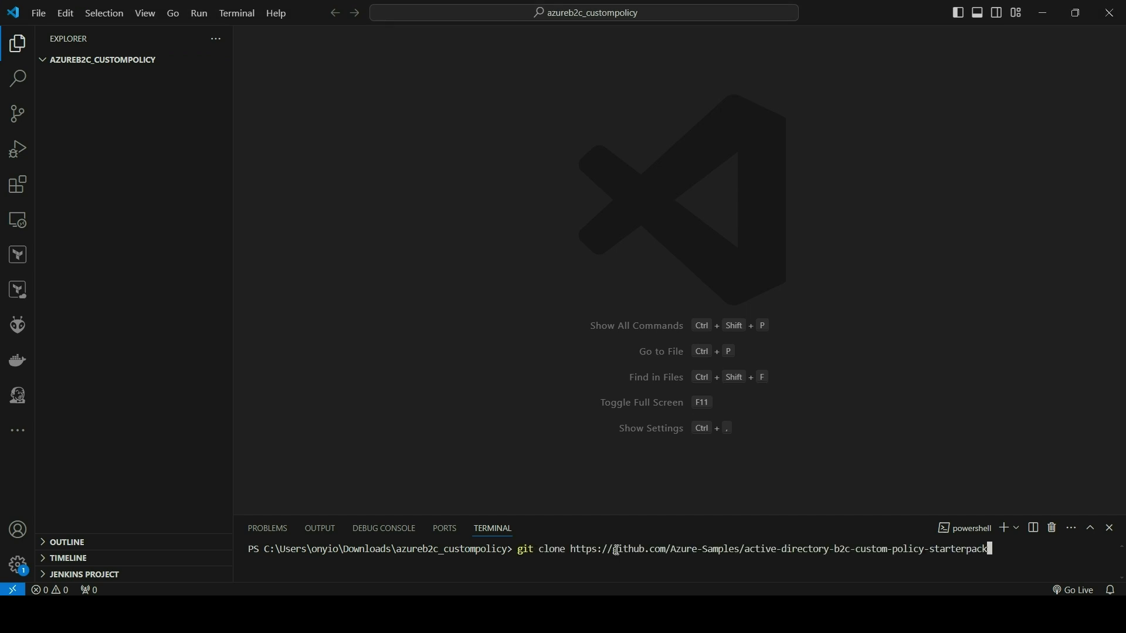
key("Return")
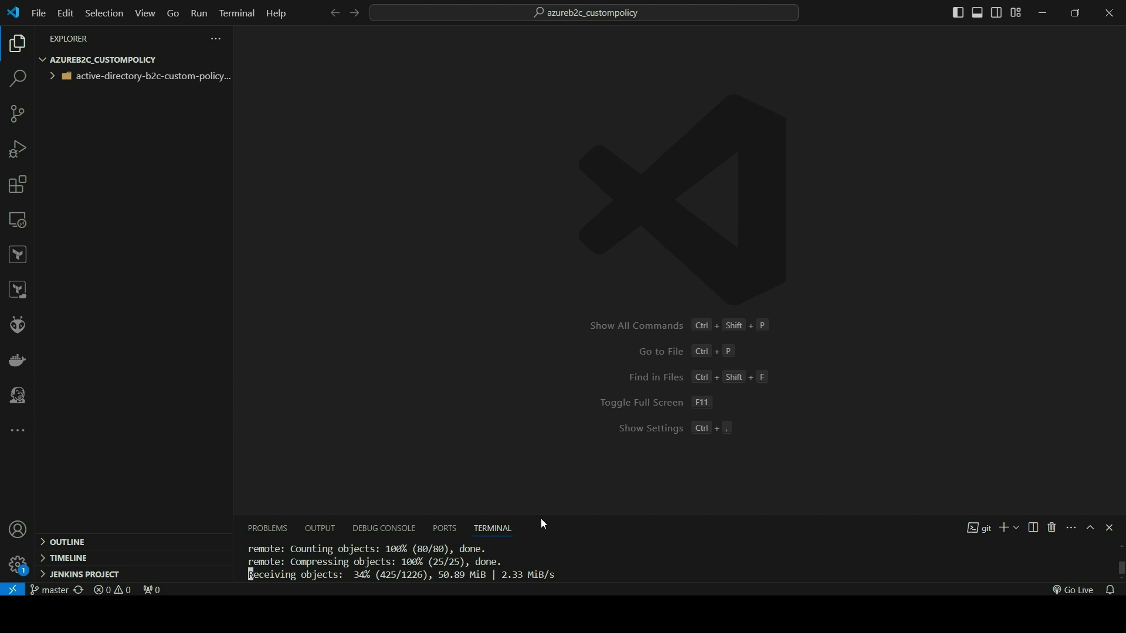
left_click_drag(538, 514, 551, 386)
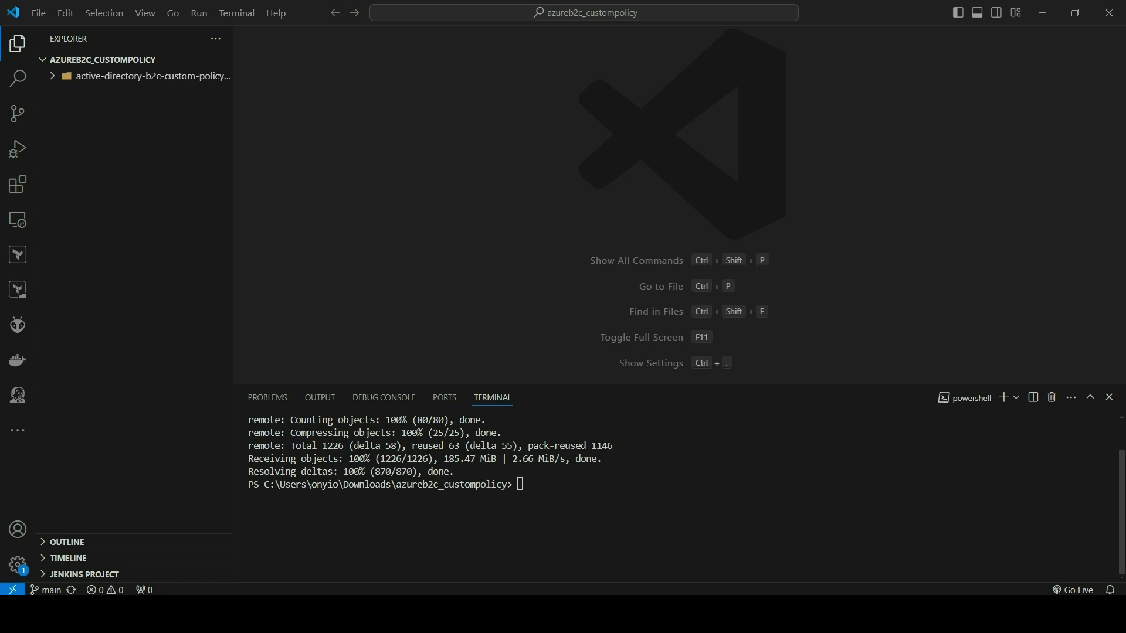
Step: Open PasswordReset.xml from the SocialAndLocalAccounts folder of the cloned starter pack
left_click(53, 81)
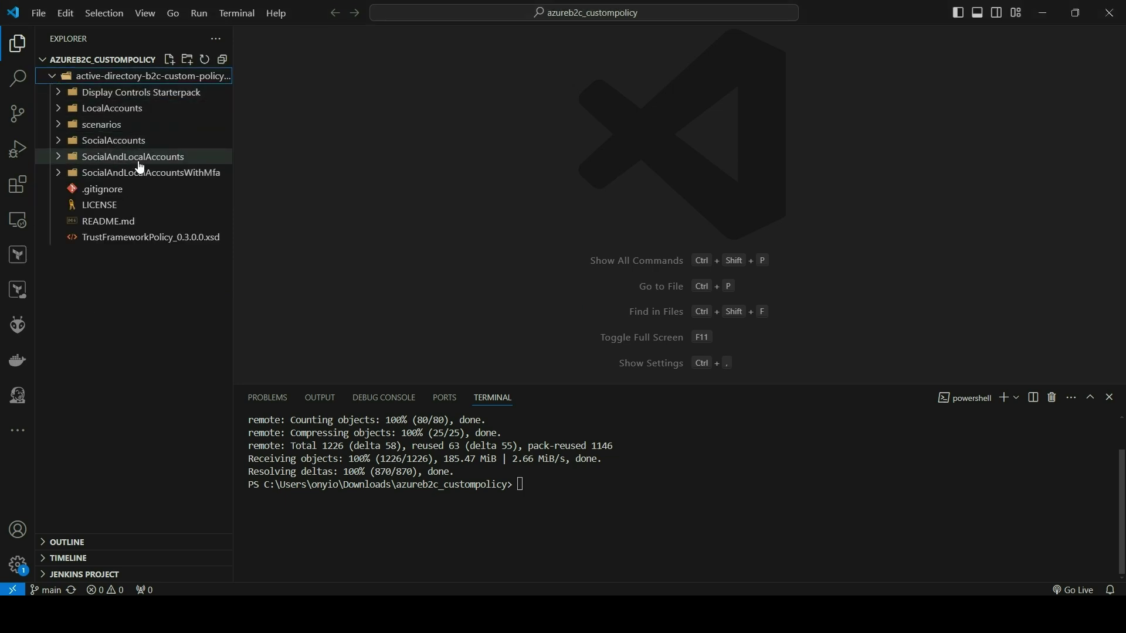
left_click(63, 159)
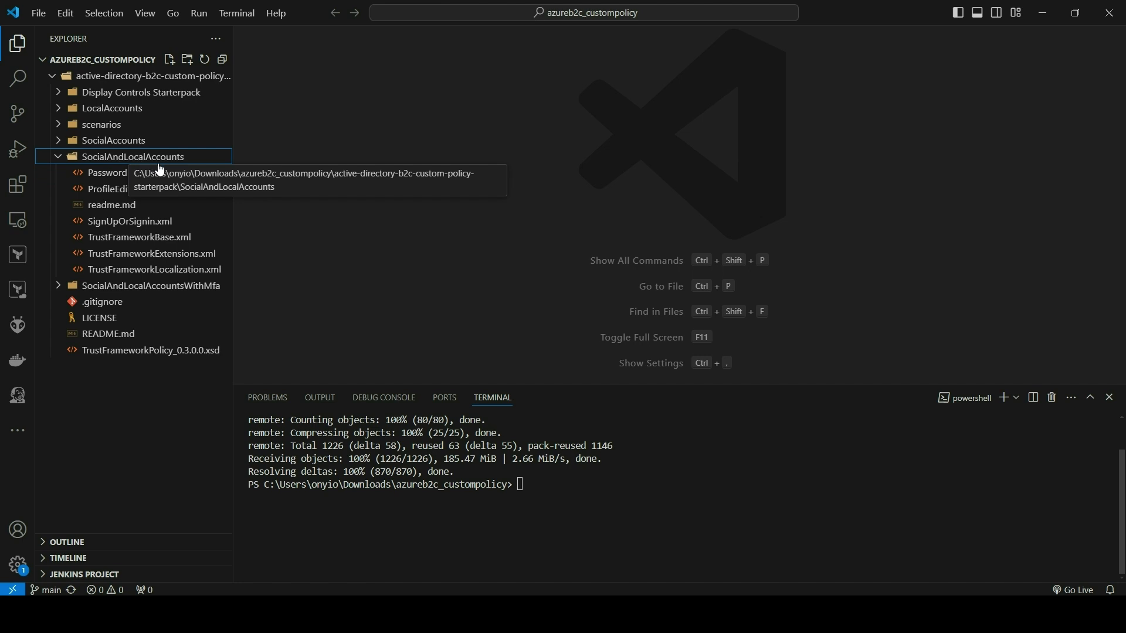
left_click(106, 176)
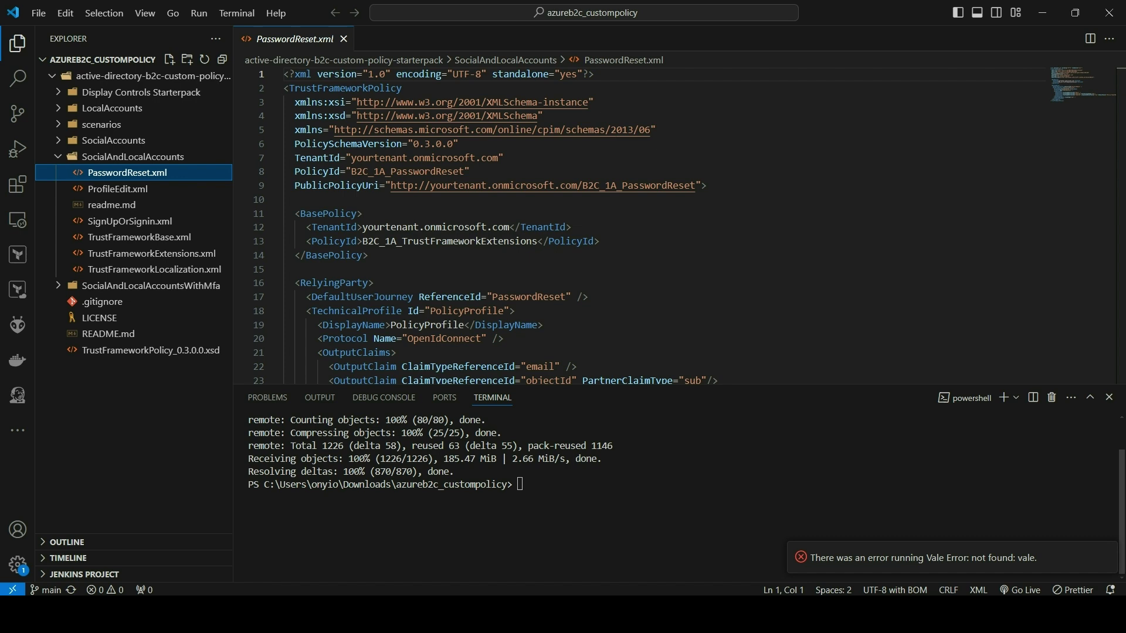
Step: Replace every occurrence of yourtenant in PasswordReset.xml with harpycloudsolutions and save the file
key("alt+Tab")
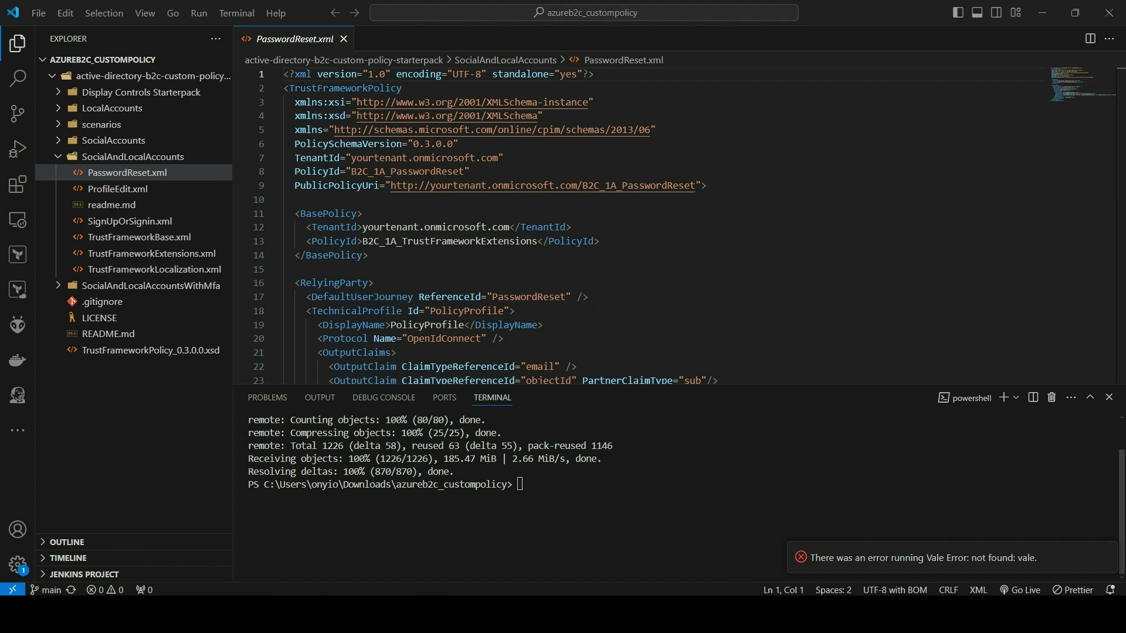
left_click(774, 163)
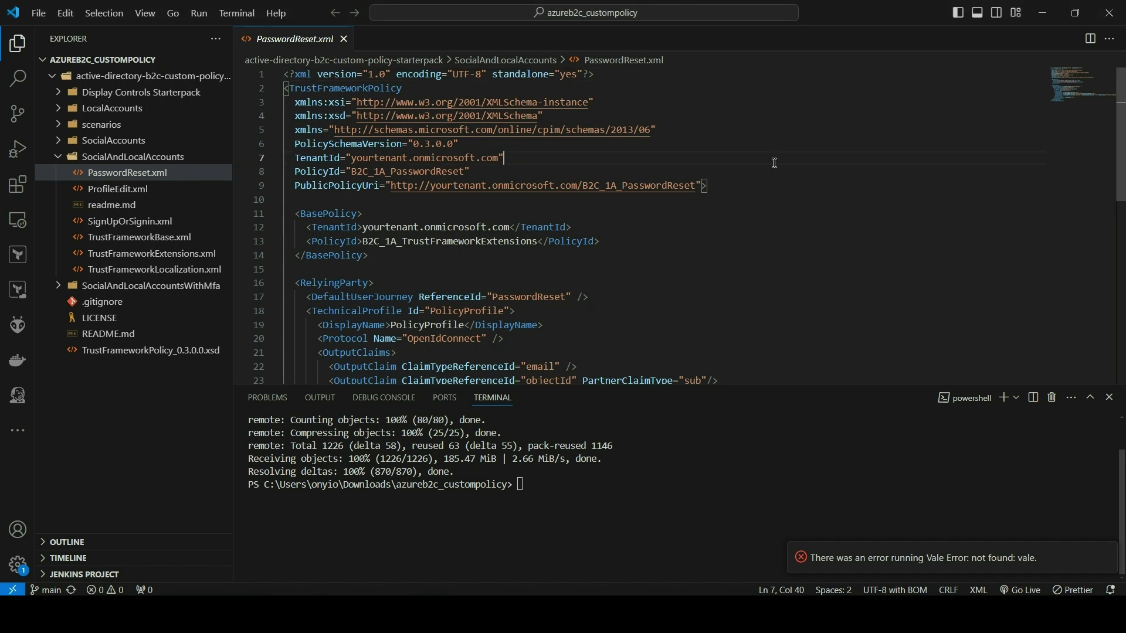
key("ctrl+f")
type("y")
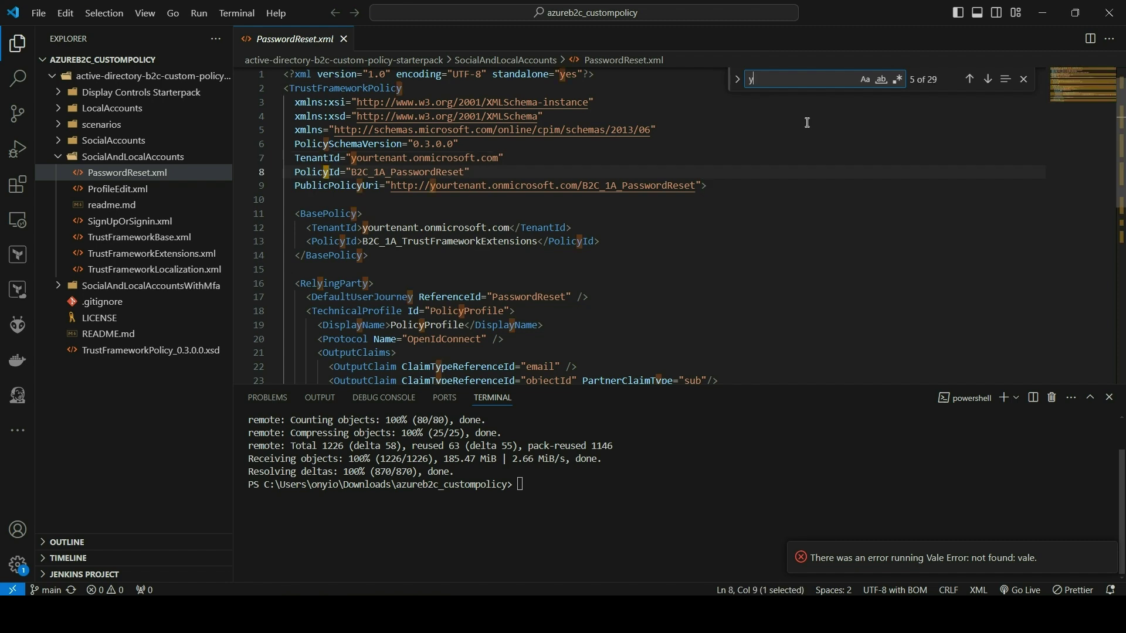
type("ourten")
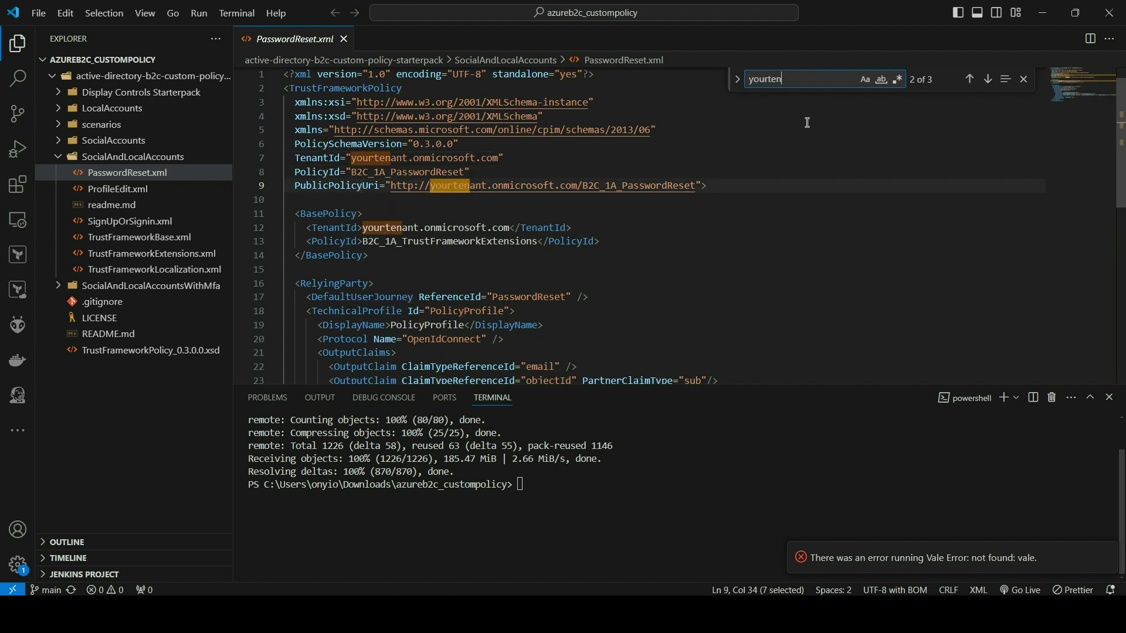
type("ant")
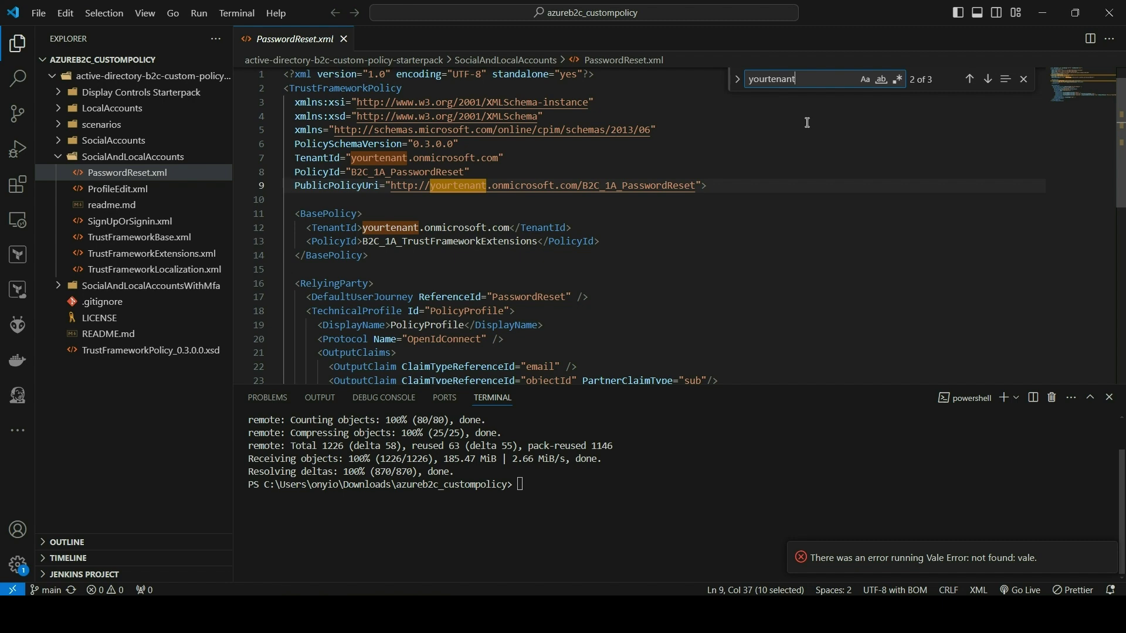
left_click(737, 81)
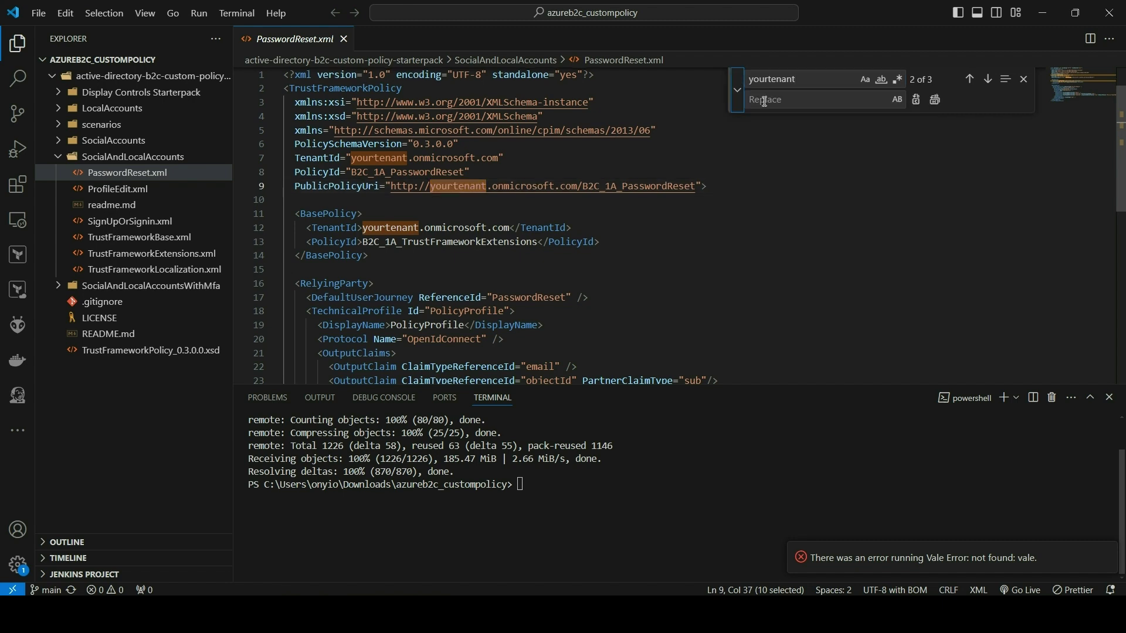
left_click(764, 101)
type("harrycloudsolutions")
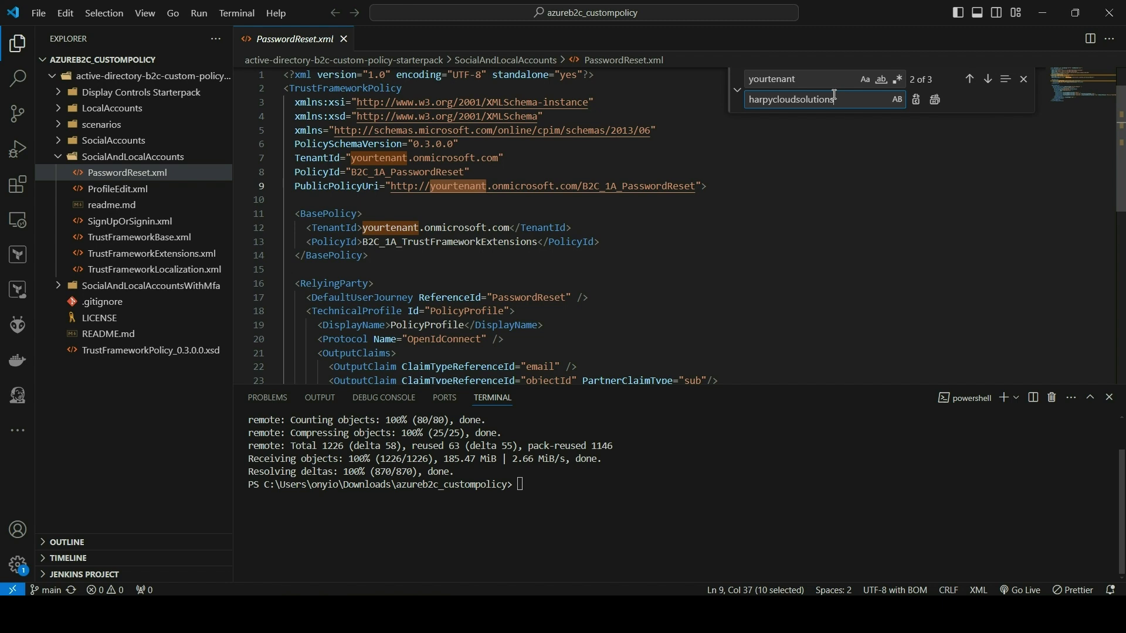
key("Return")
key("Return")
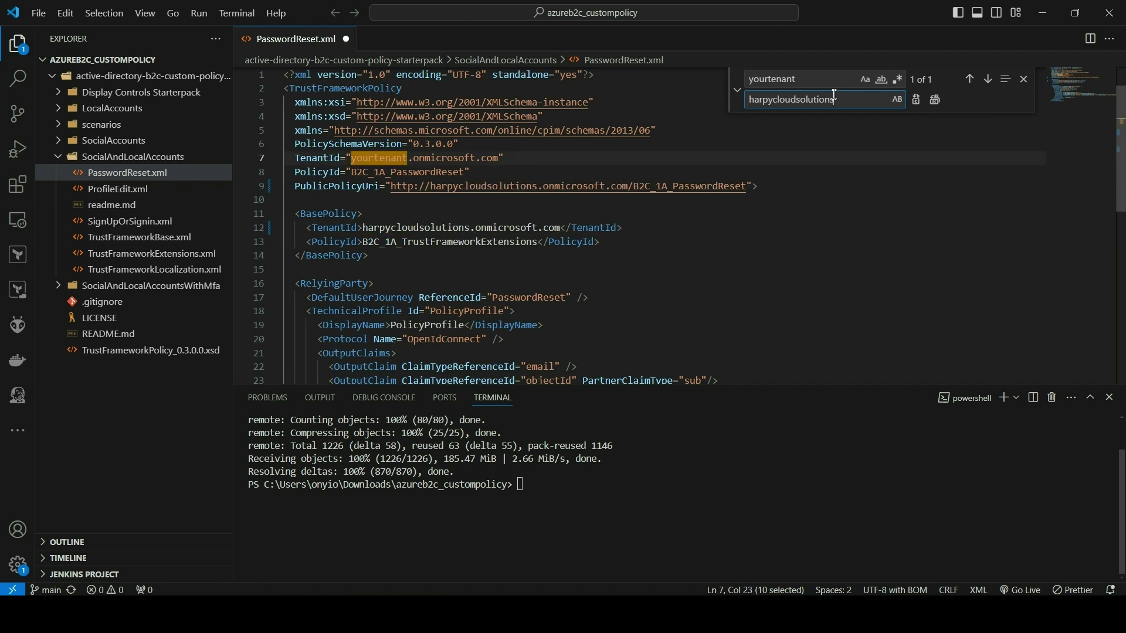
key("Return")
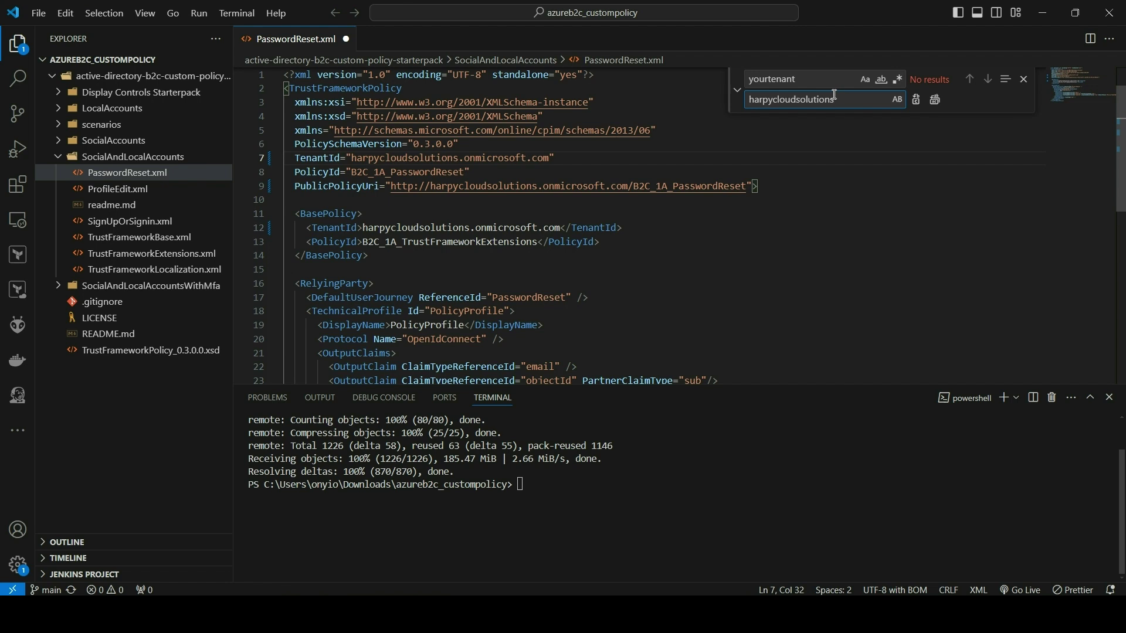
key("ctrl+s")
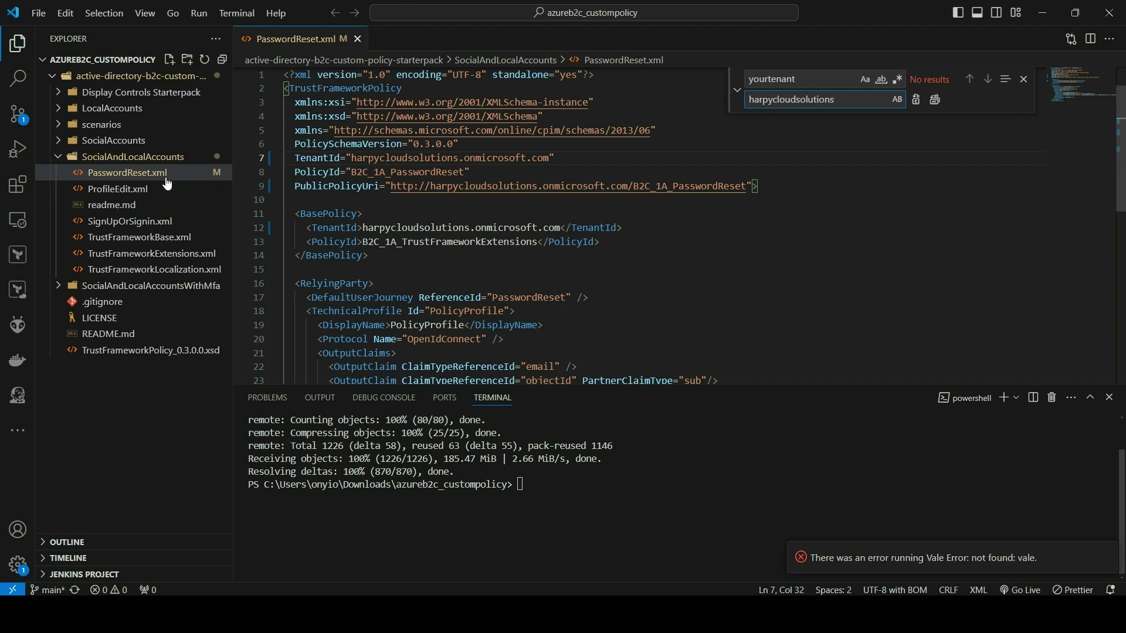
Step: Replace every occurrence of yourtenant in ProfileEdit.xml with harpycloudsolutions and save the file
left_click(138, 193)
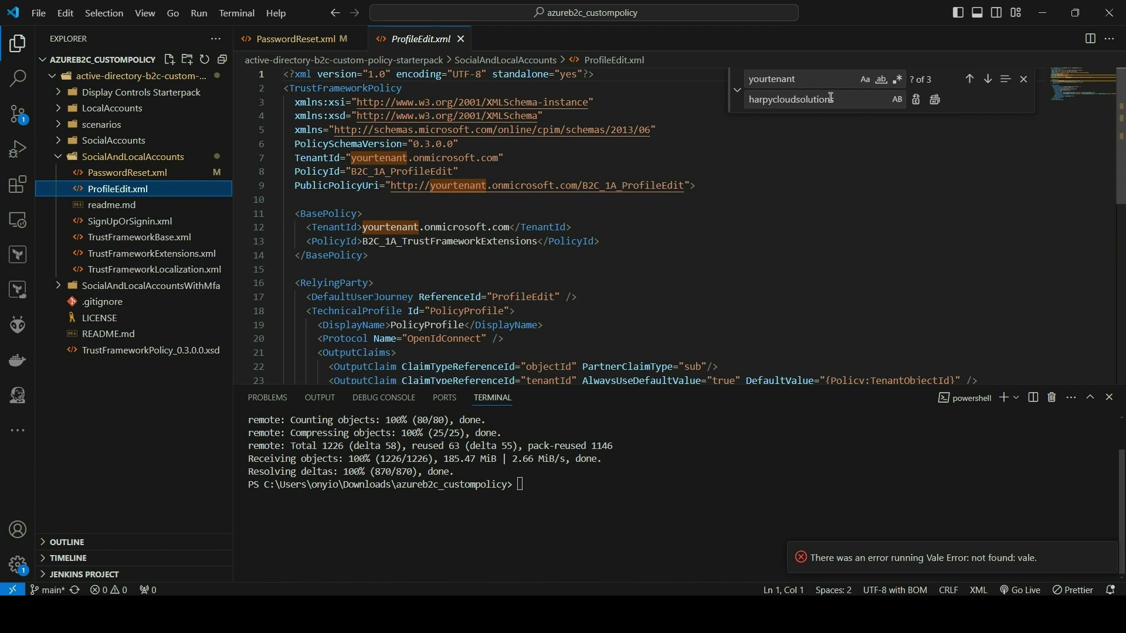
left_click(863, 102)
key("Return")
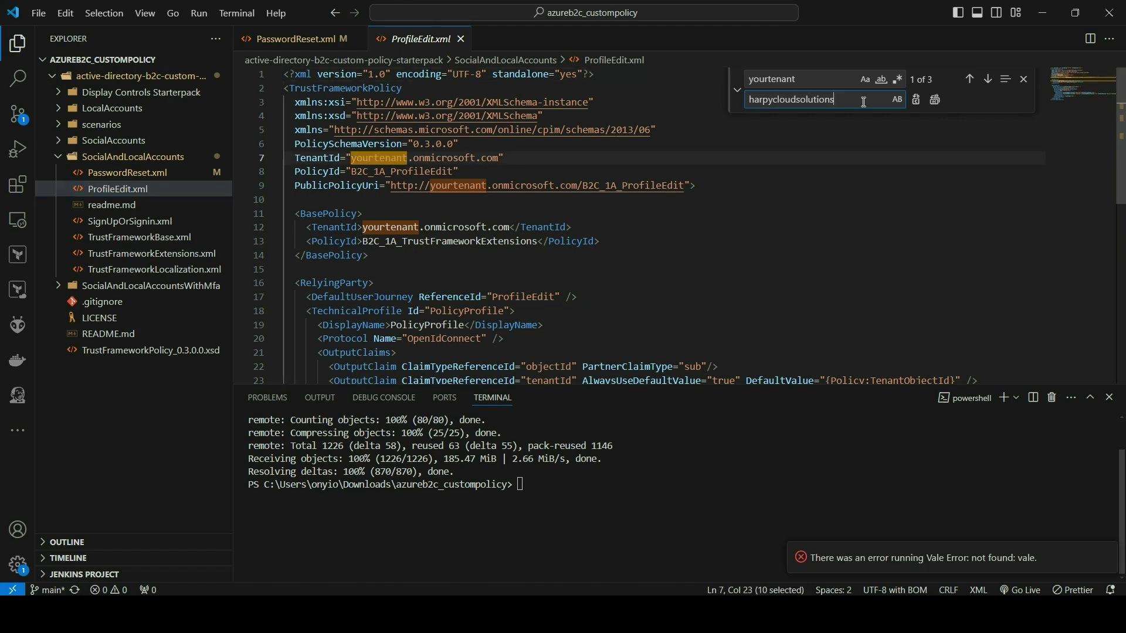
key("Return")
key("Return")
key("Return")
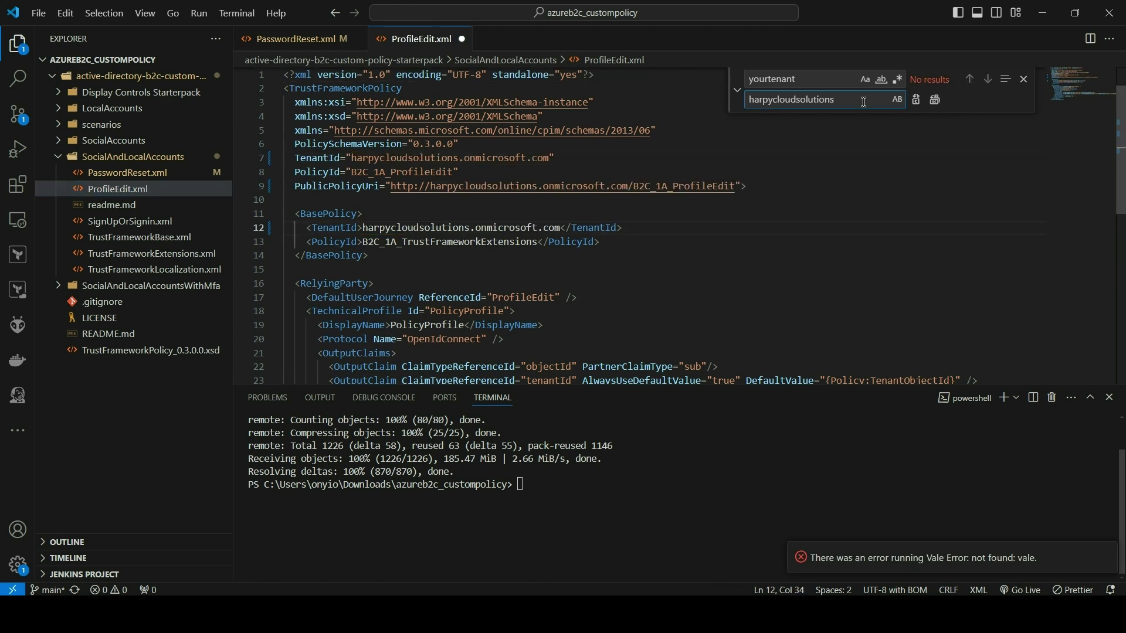
key("ctrl+s")
Step: Replace every occurrence of yourtenant in SignUpOrSignin.xml with harpycloudsolutions and save the file
left_click(127, 226)
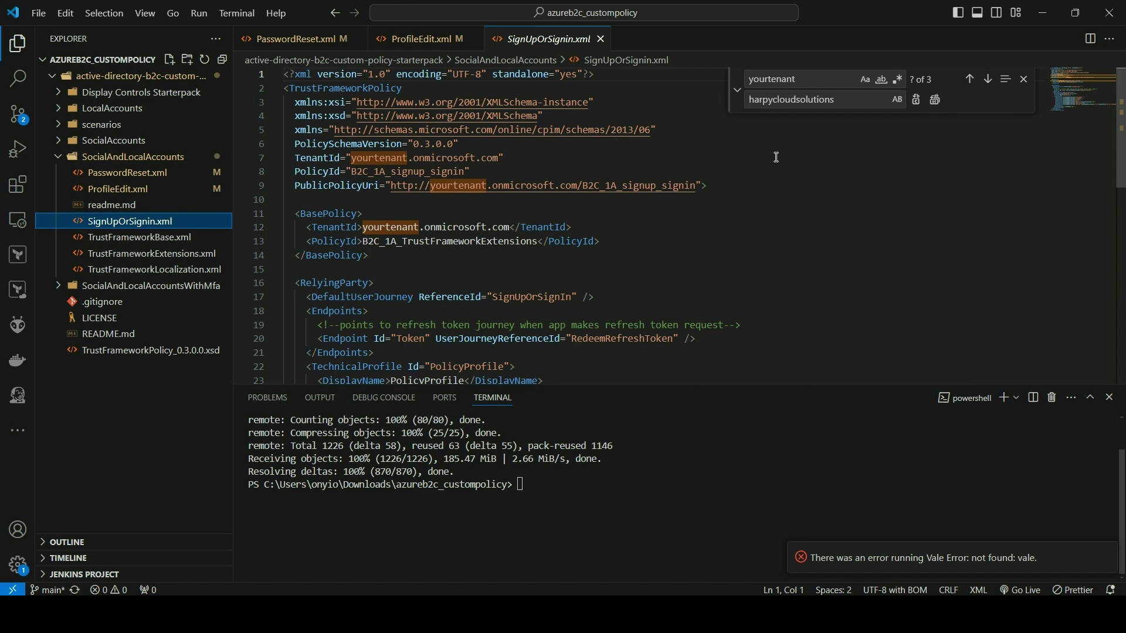
left_click(845, 99)
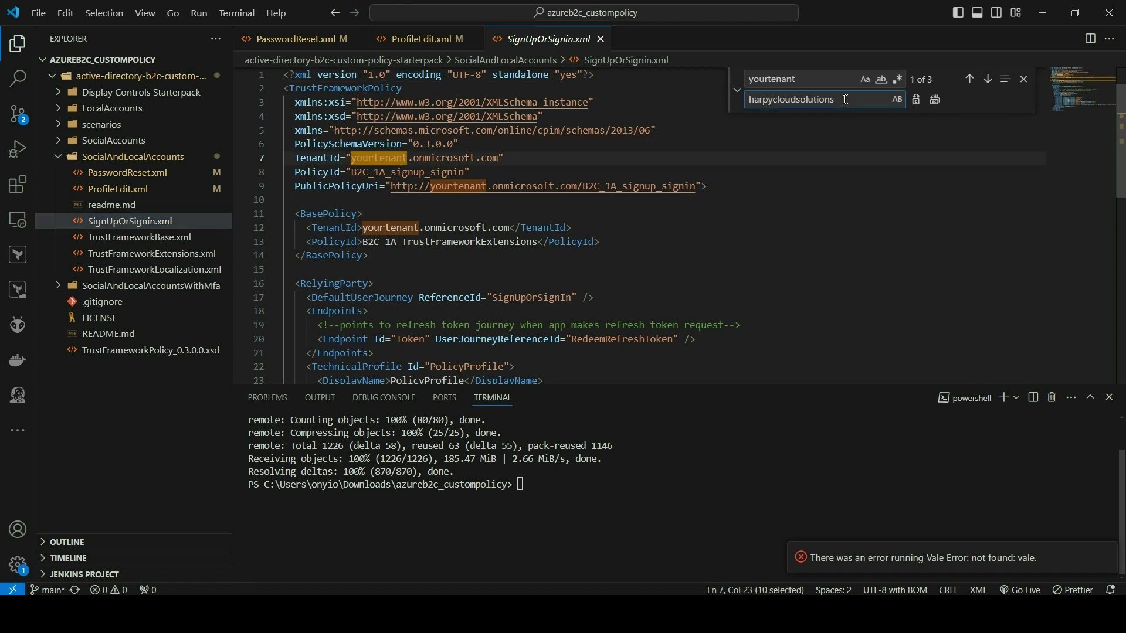
key("Return")
key("Return")
key("Return")
key("ctrl+s")
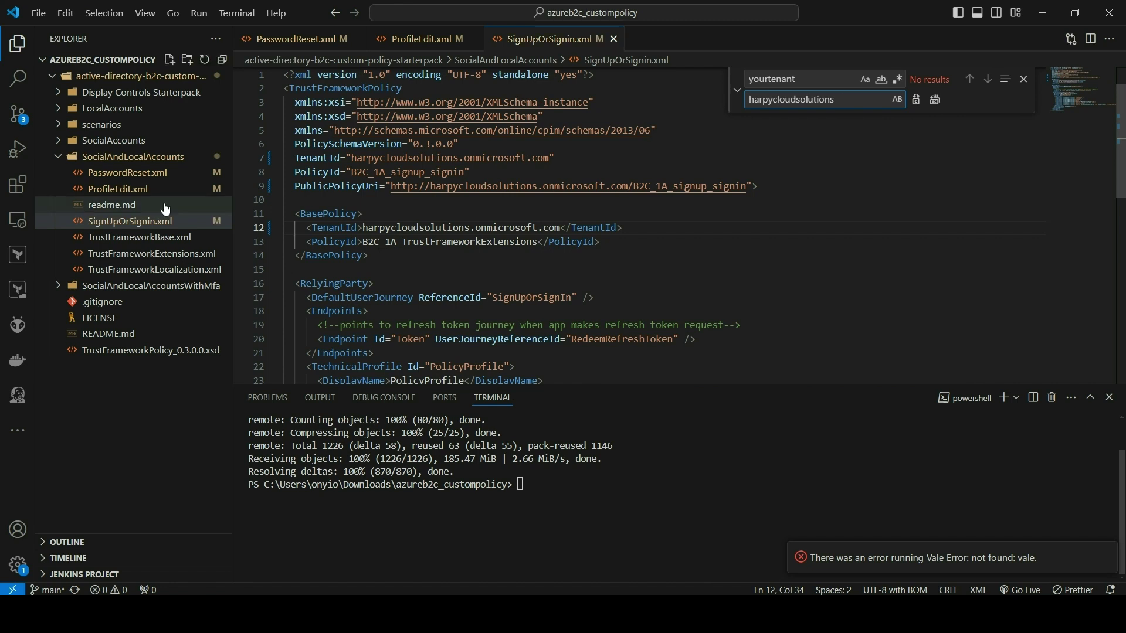
Step: Replace every occurrence of yourtenant in TrustFrameworkBase.xml with harpycloudsolutions and save the file
left_click(156, 221)
left_click(148, 238)
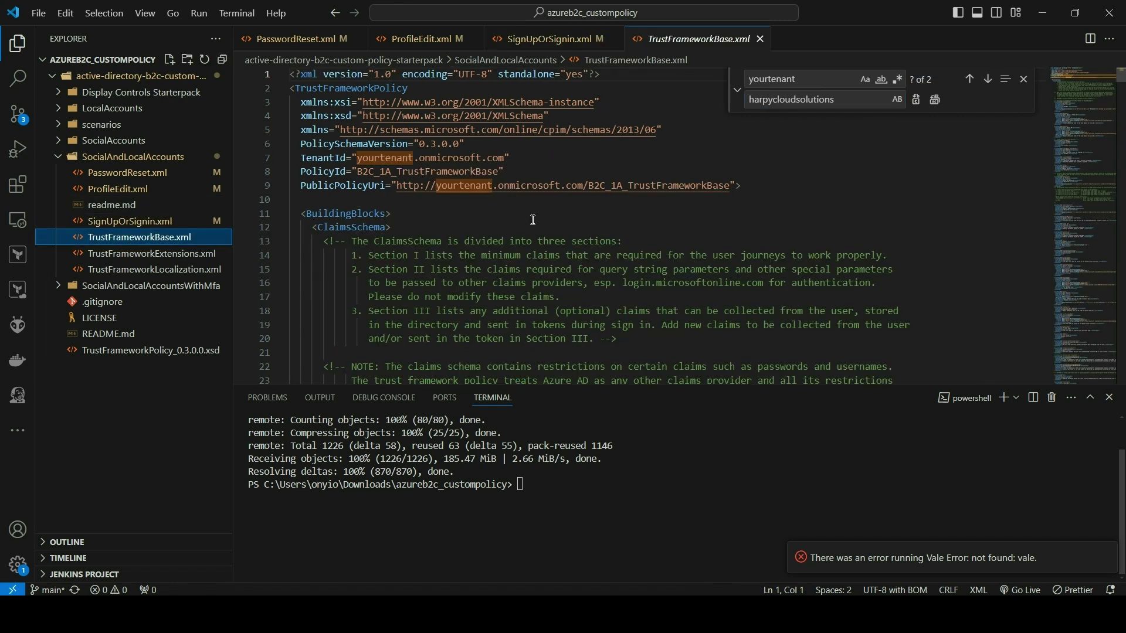
left_click(844, 99)
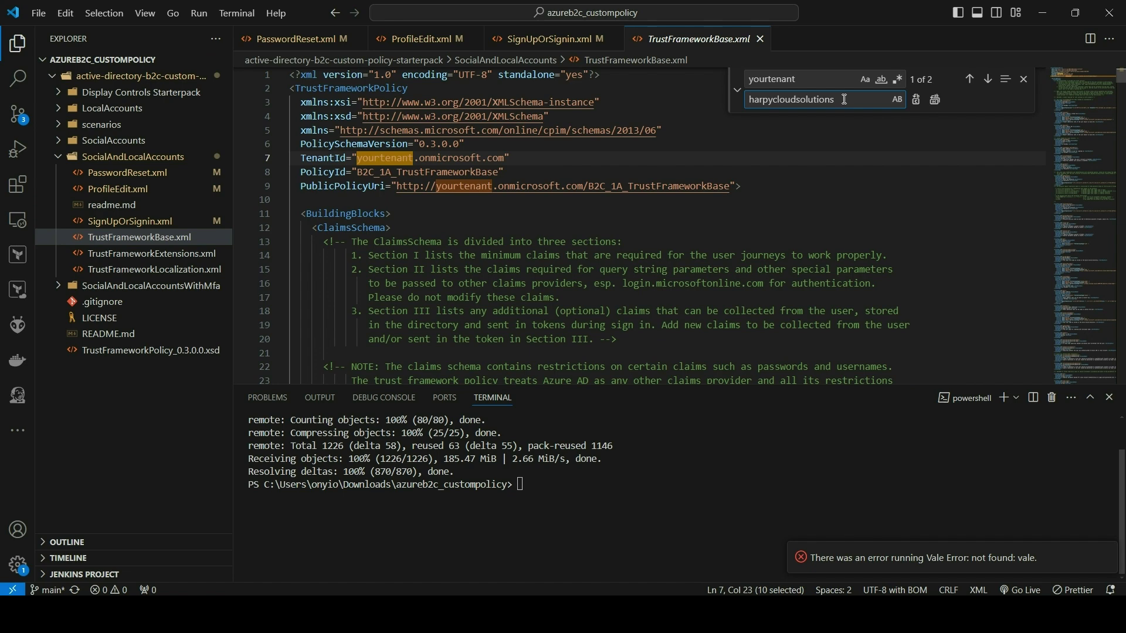
key("ctrl+alt+Return")
key("ctrl+s")
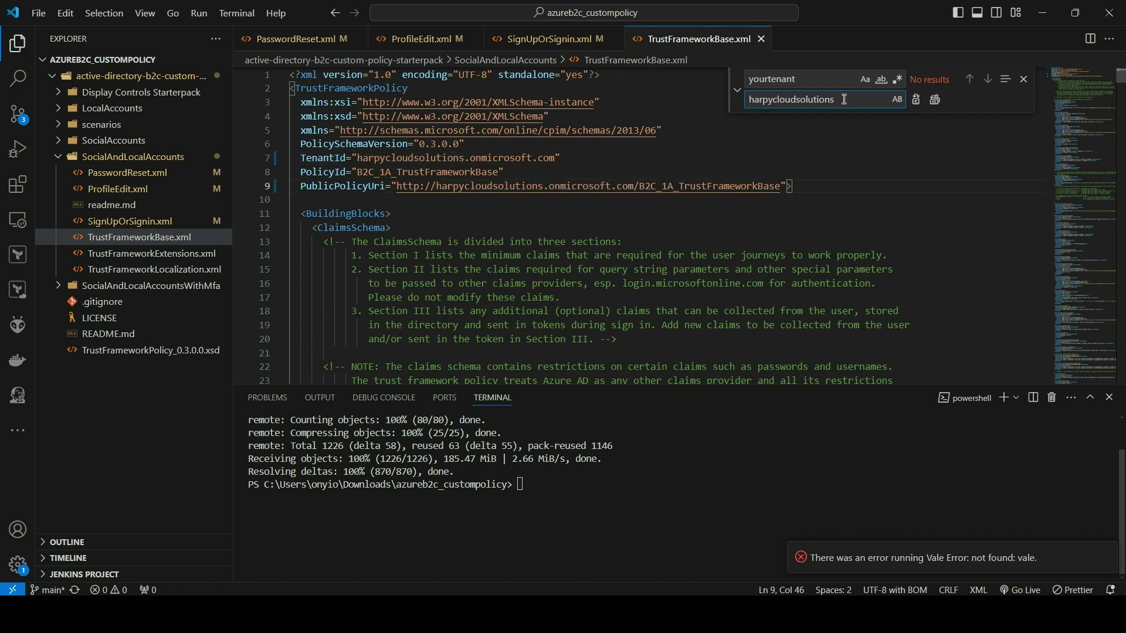
Step: Replace every occurrence of yourtenant in TrustFrameworkExtensions.xml with harpycloudsolutions and save the file
left_click(152, 253)
left_click(848, 102)
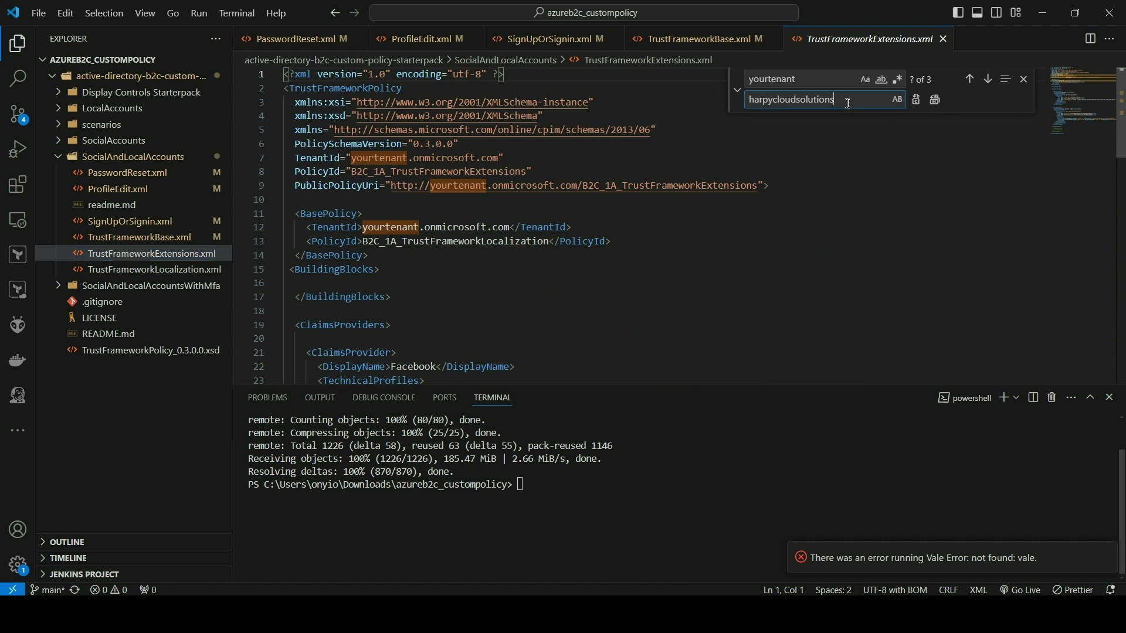
key("Return")
key("Return")
key("Return")
key("Return")
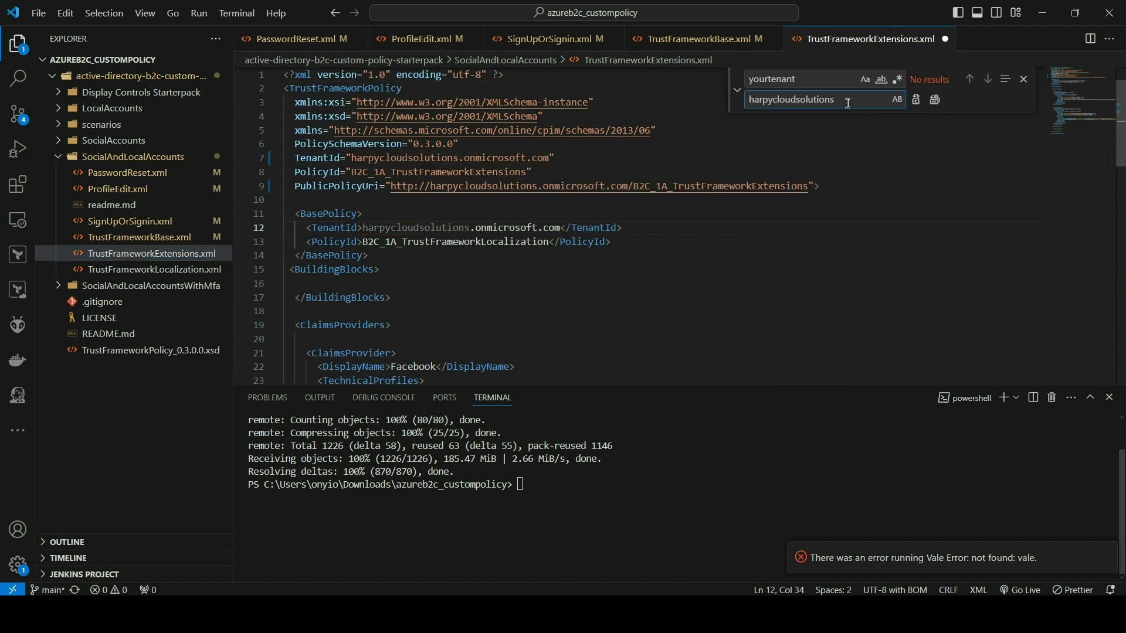
key("ctrl+s")
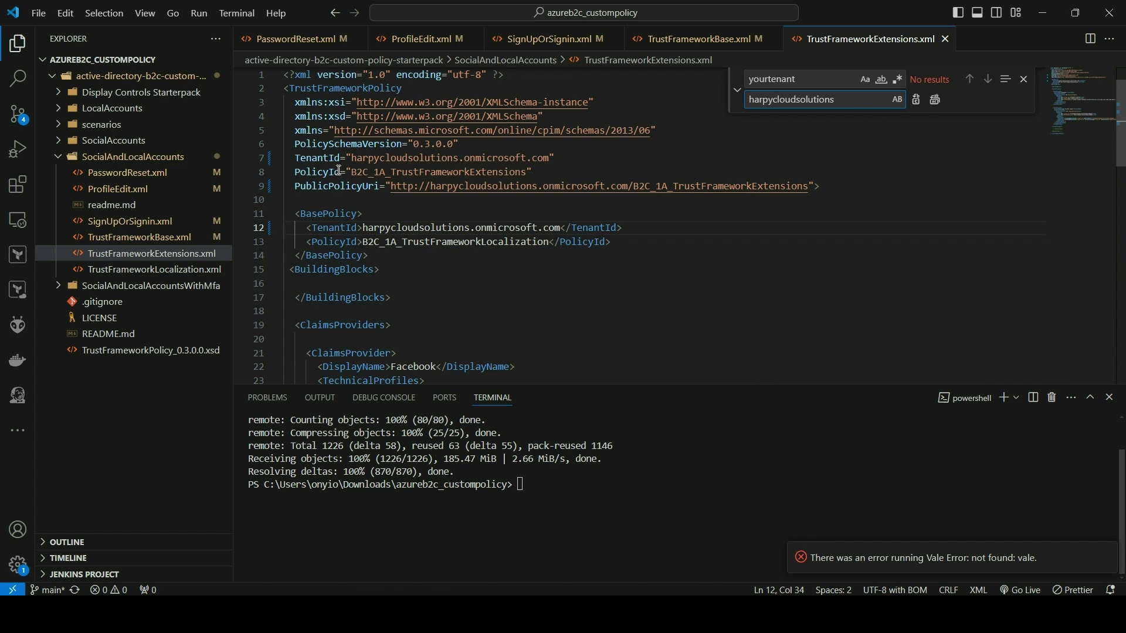
Step: Replace every occurrence of yourtenant in TrustFrameworkLocalization.xml with harpycloudsolutions and save the file
left_click(155, 273)
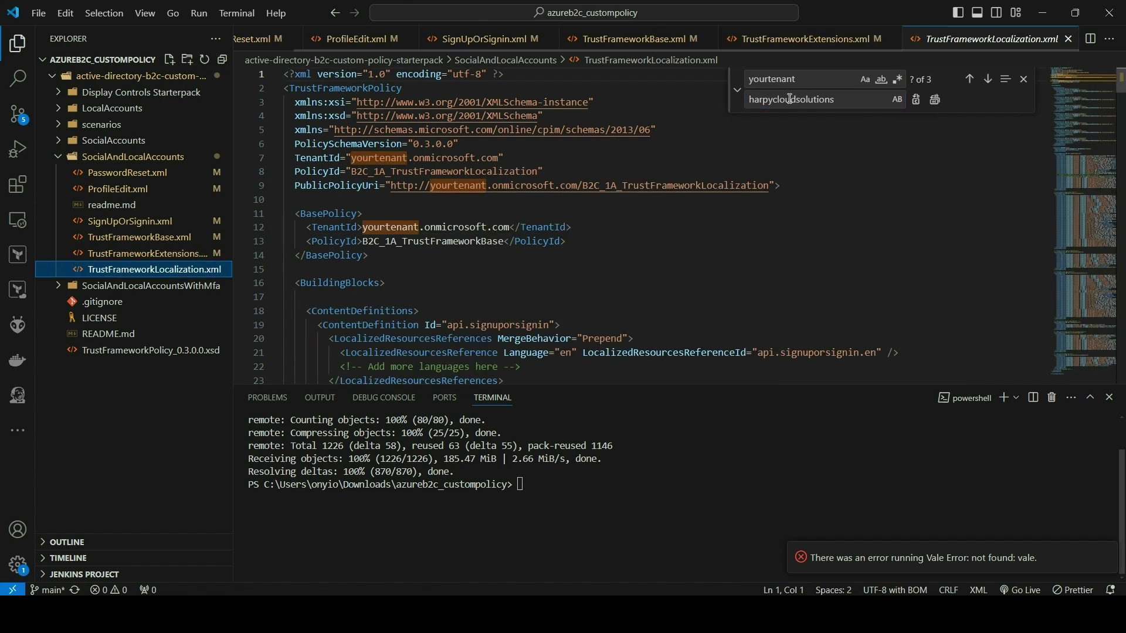
left_click(851, 101)
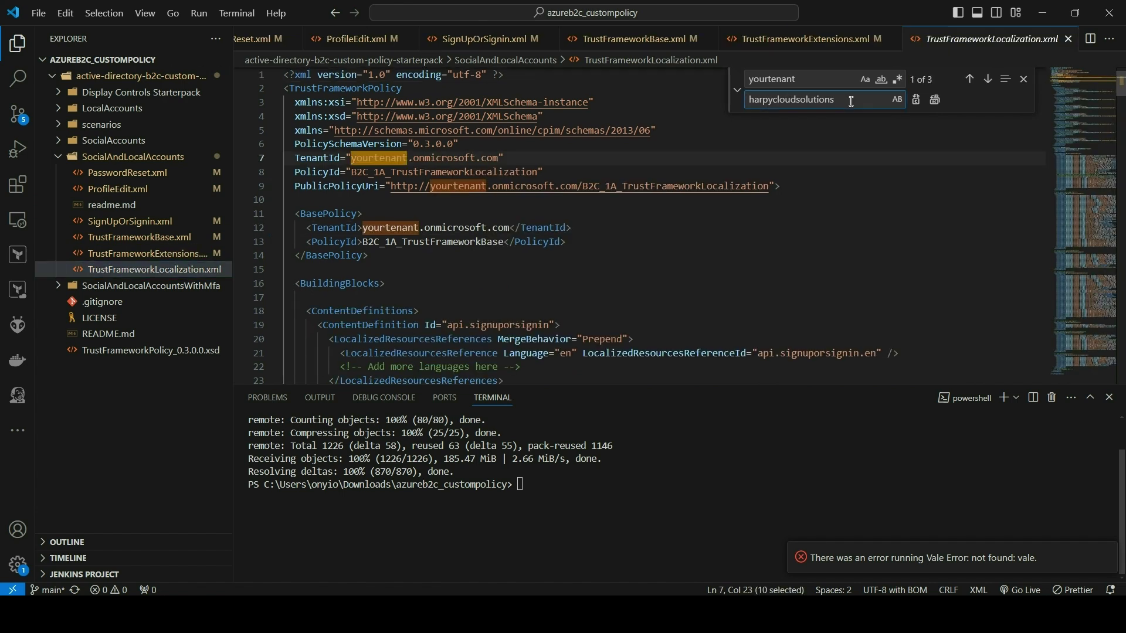
key("Return")
key("Return")
key("Return")
key("ctrl+s")
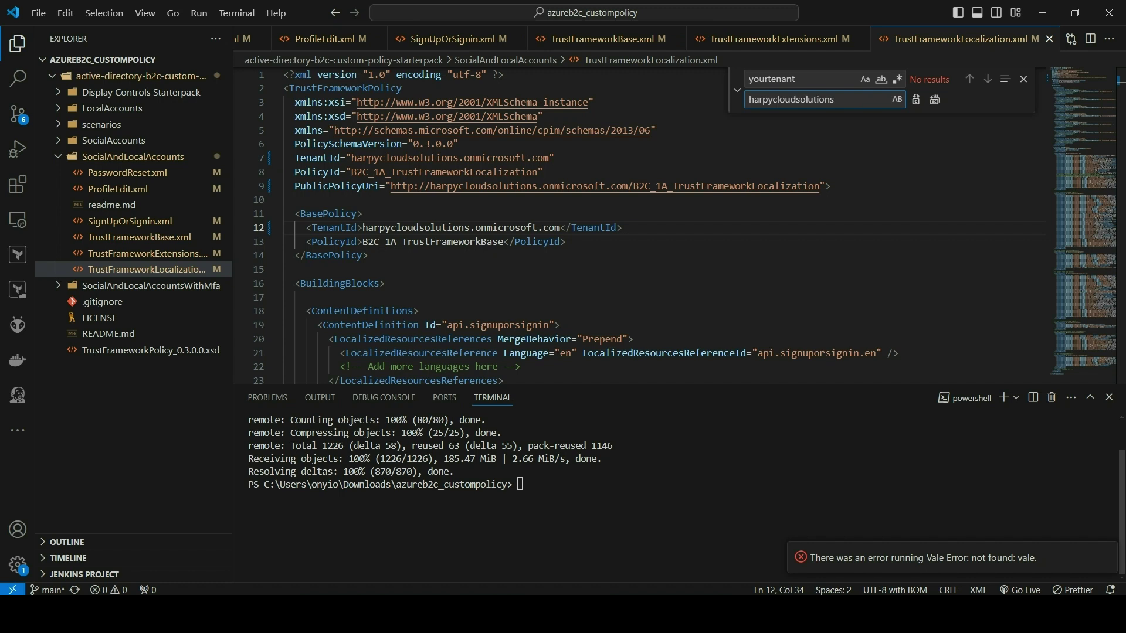
Step: Widen the file explorer, reopen TrustFrameworkExtensions.xml and close the find and replace box
key("alt+Tab")
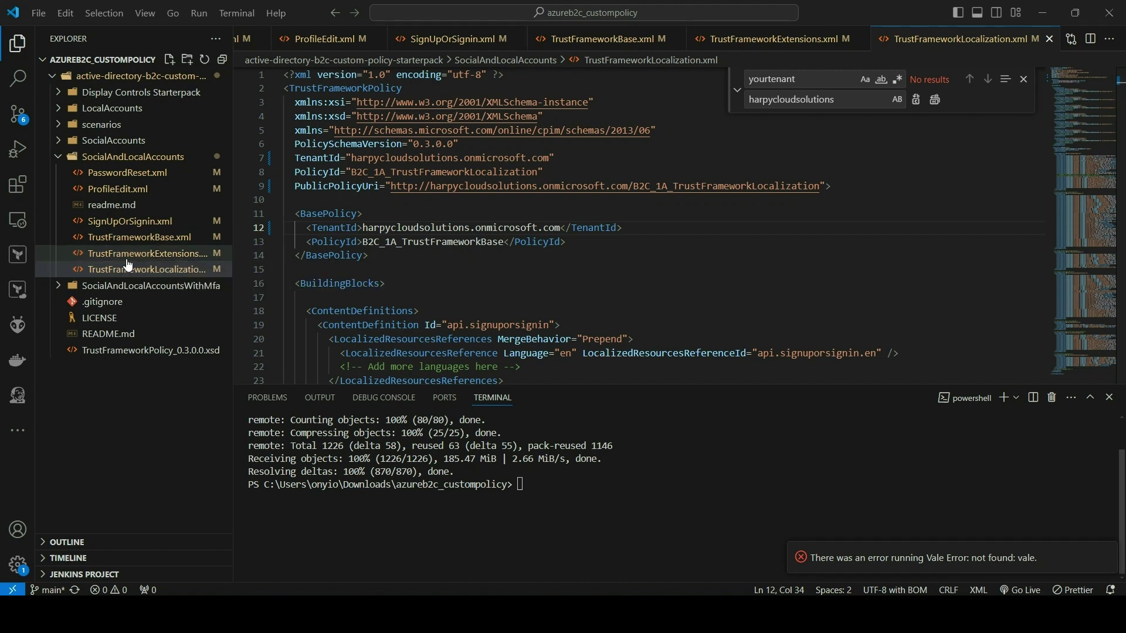
left_click_drag(235, 205, 260, 207)
left_click(167, 257)
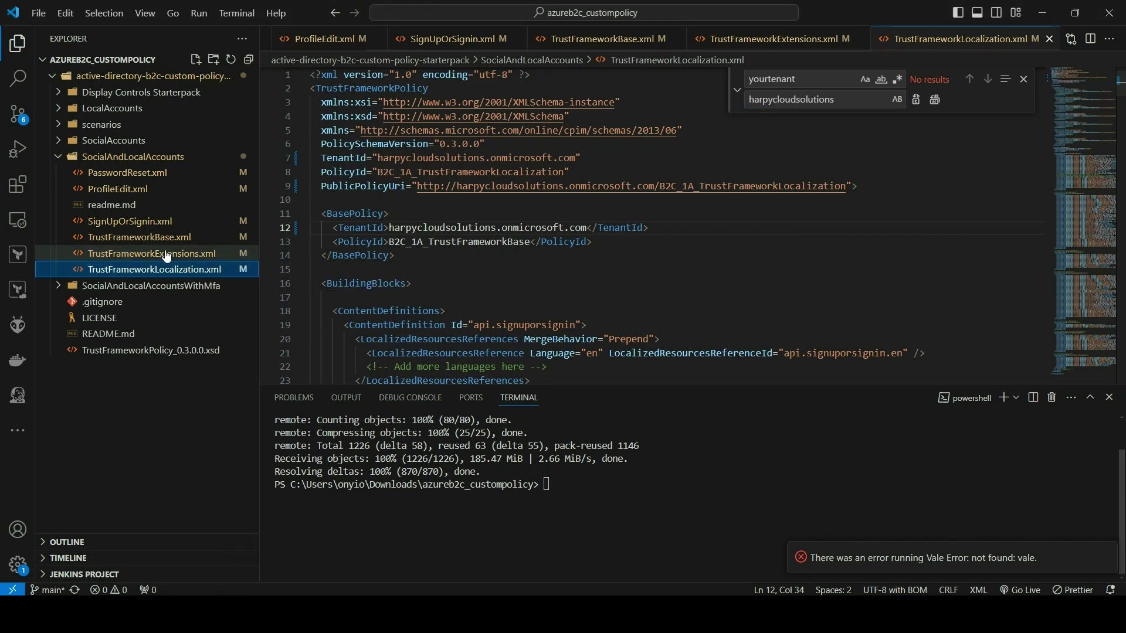
left_click(167, 254)
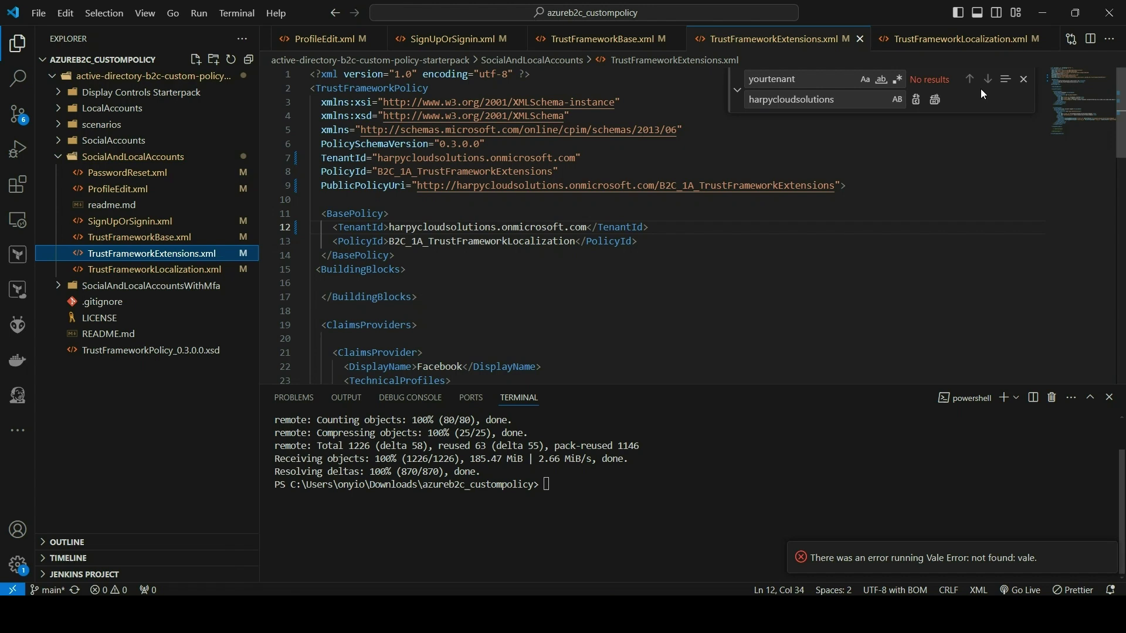
left_click(1023, 80)
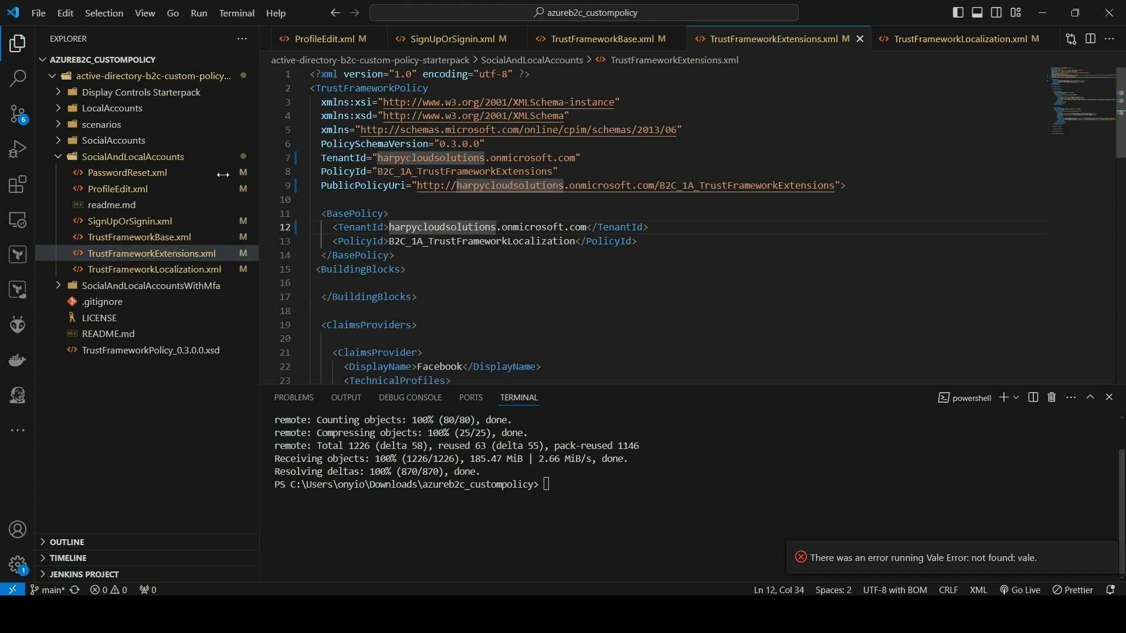
Step: Switch to the Azure portal in the browser and copy the application (client) ID from the IdentityExperienceFramework app's overview
left_click(565, 287)
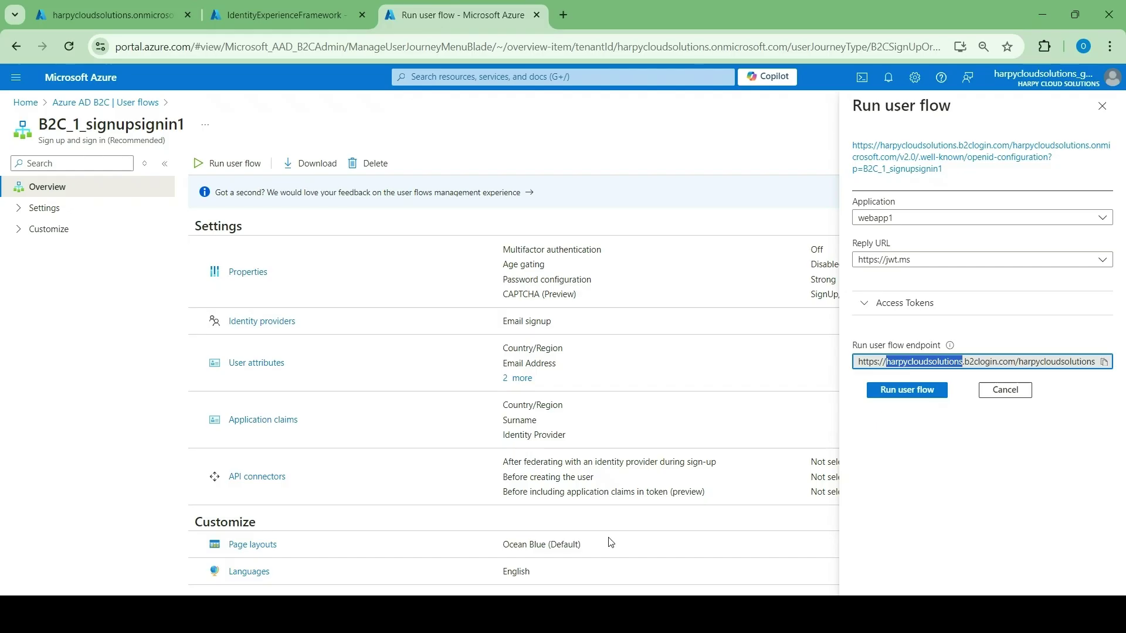
left_click(258, 6)
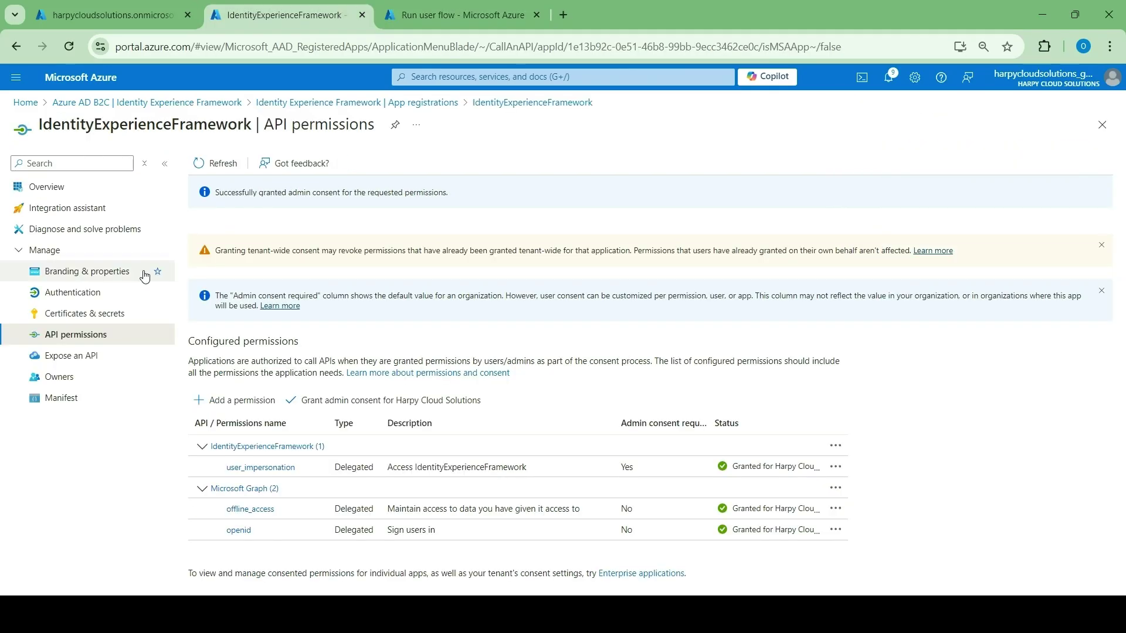
left_click(54, 194)
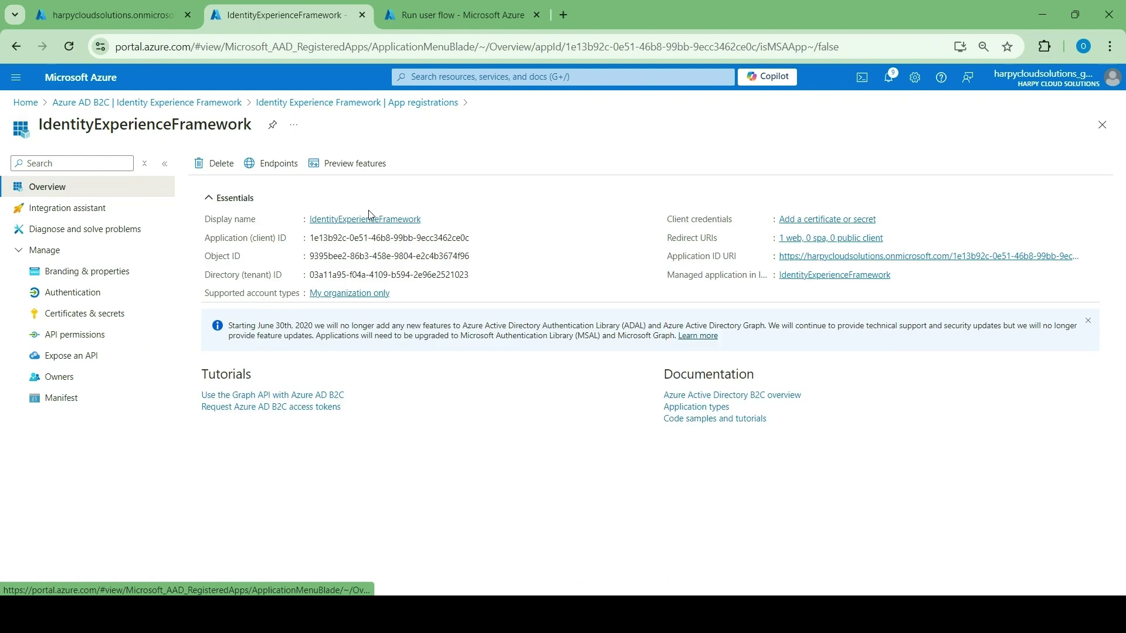
left_click(476, 240)
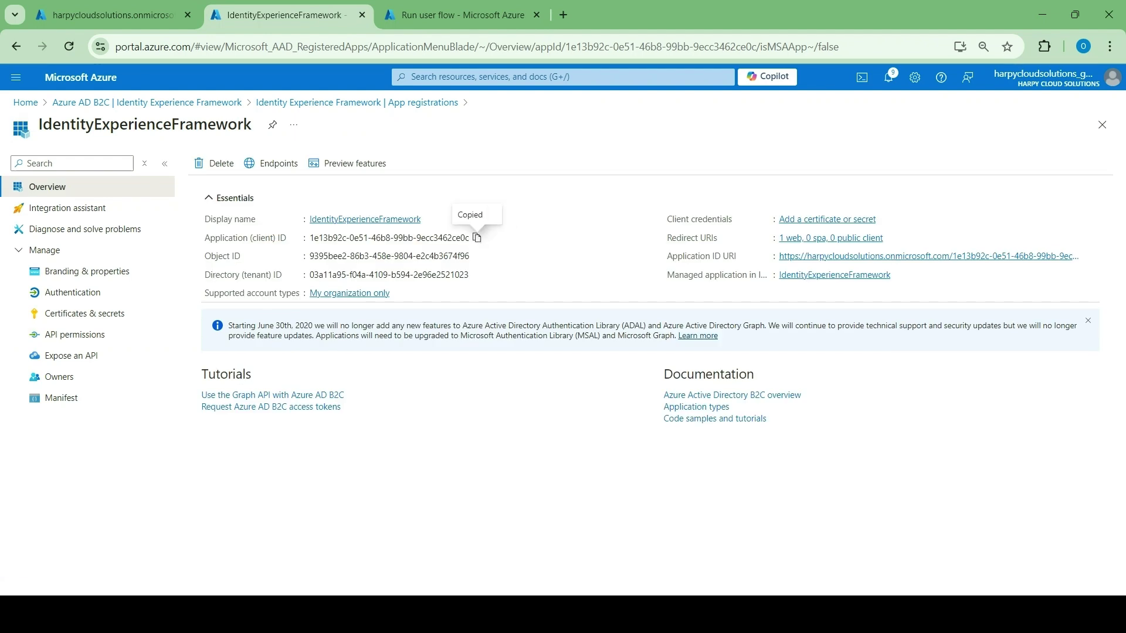
Step: Return to Visual Studio Code and search TrustFrameworkExtensions.xml for techn to locate the login-NonInteractive technical profile under Local Account SignIn
key("alt+Tab")
left_click(877, 141)
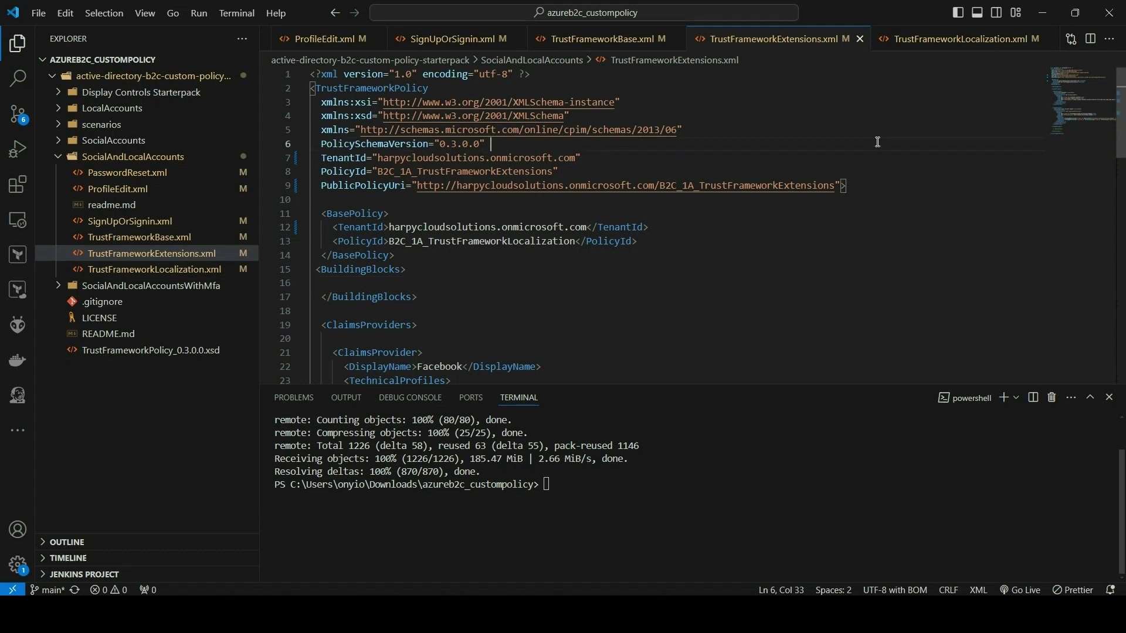
key("ctrl+f")
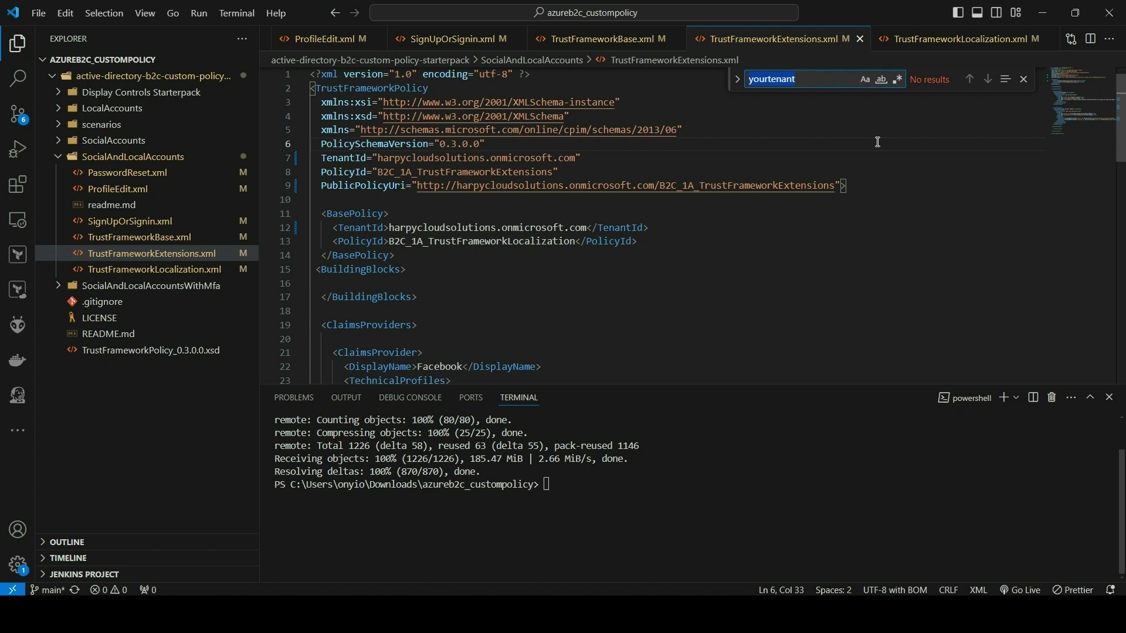
type("techn")
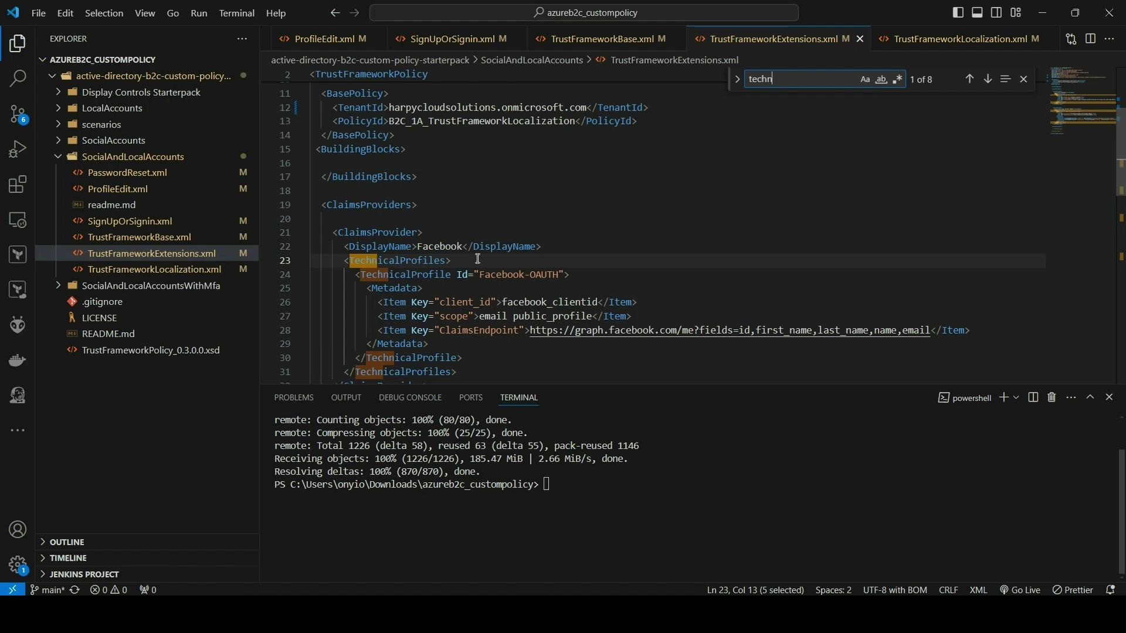
scroll(499, 266, "down", 2)
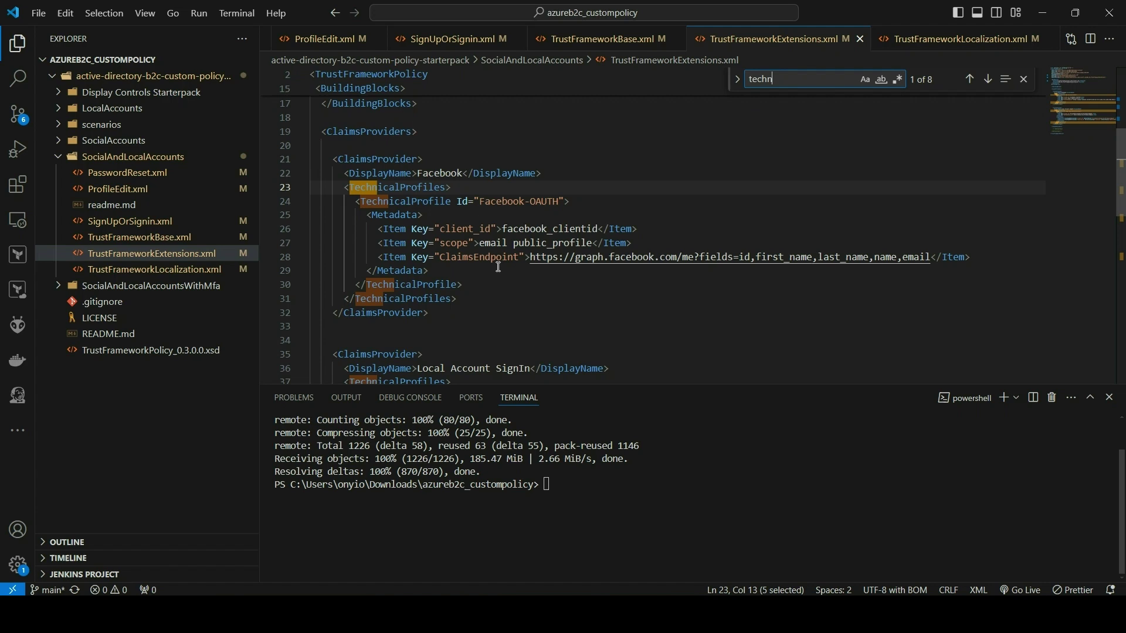
scroll(498, 267, "down", 1)
scroll(498, 267, "down", 3)
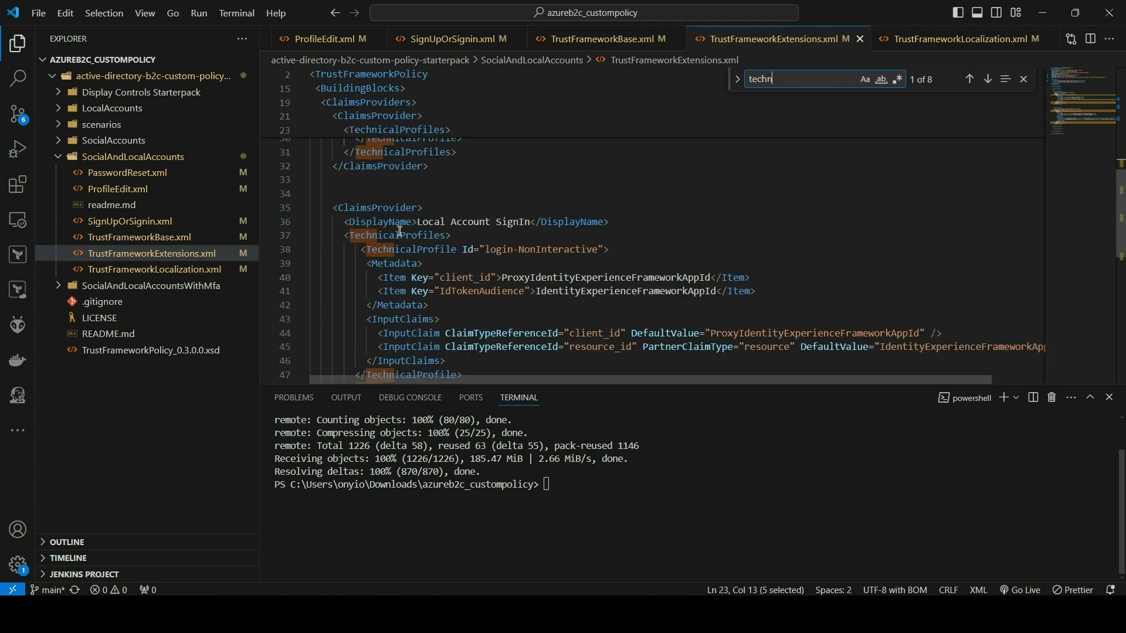
left_click_drag(347, 237, 479, 332)
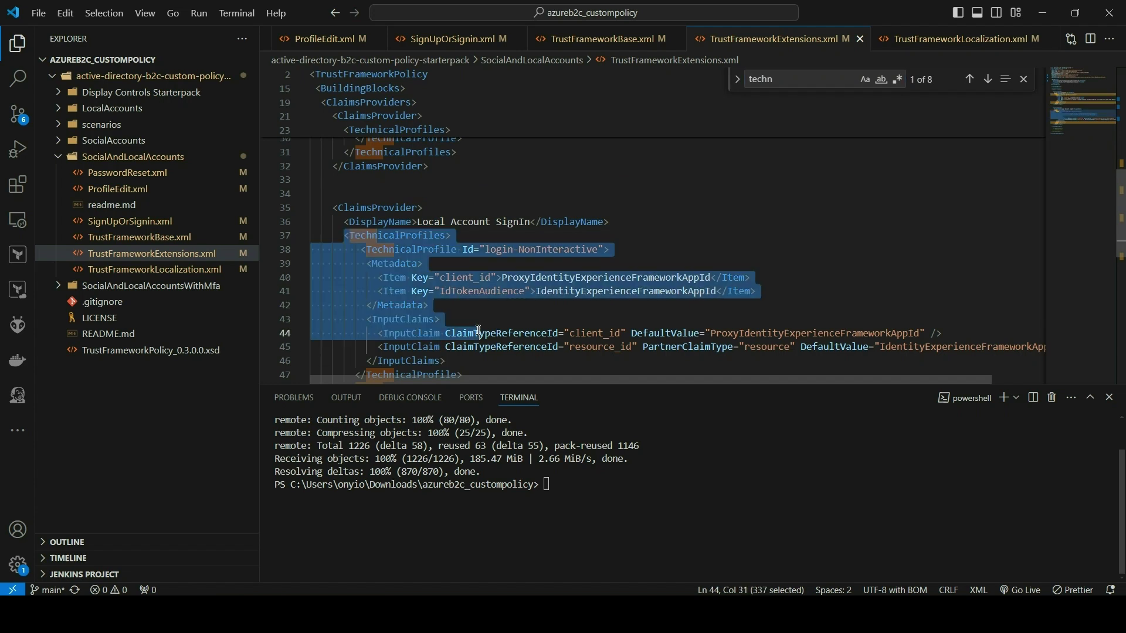
key("Up")
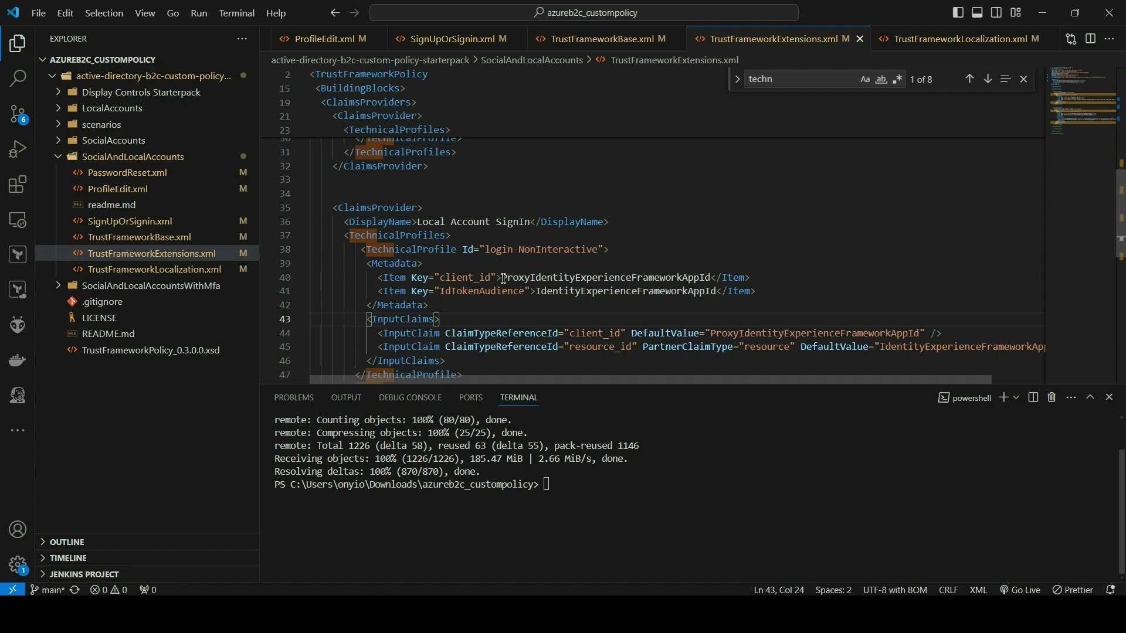
scroll(512, 277, "down", 2)
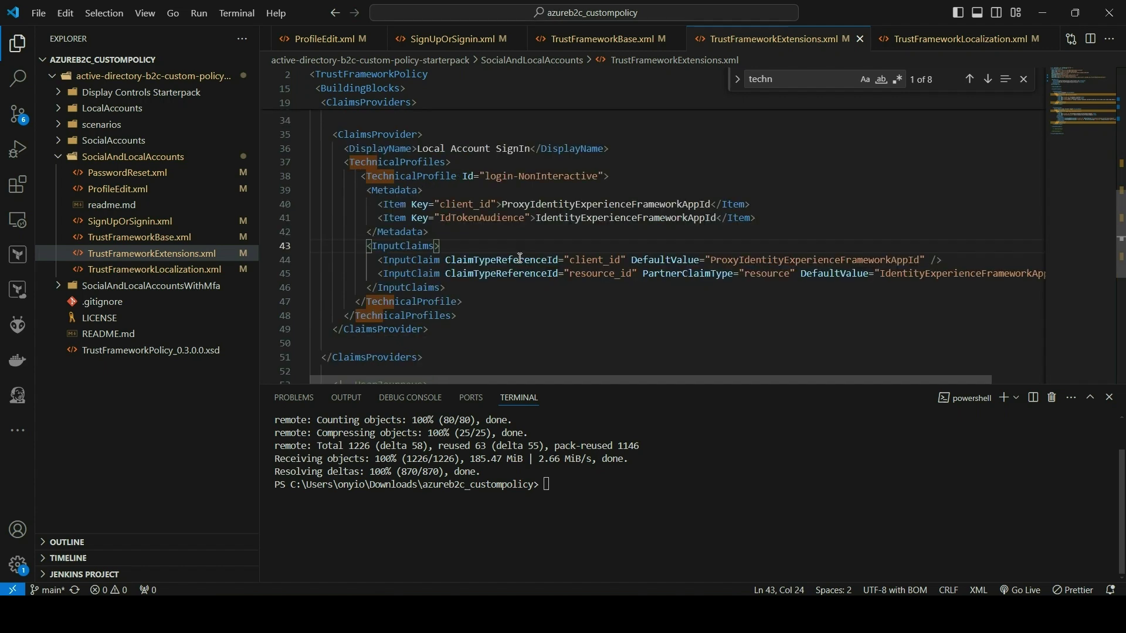
Step: Replace IdentityExperienceFrameworkAppId with the copied application (client) ID in the IdTokenAudience item and in the resource_id input claim's default value
left_click(540, 219)
left_click_drag(541, 219, 717, 216)
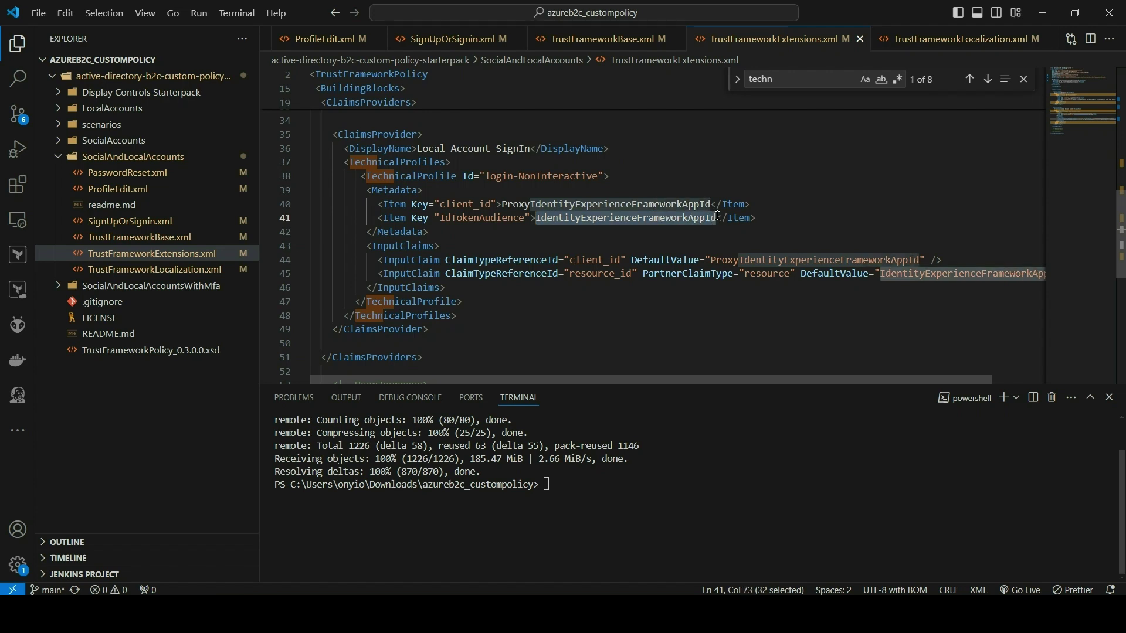
key("ctrl+v")
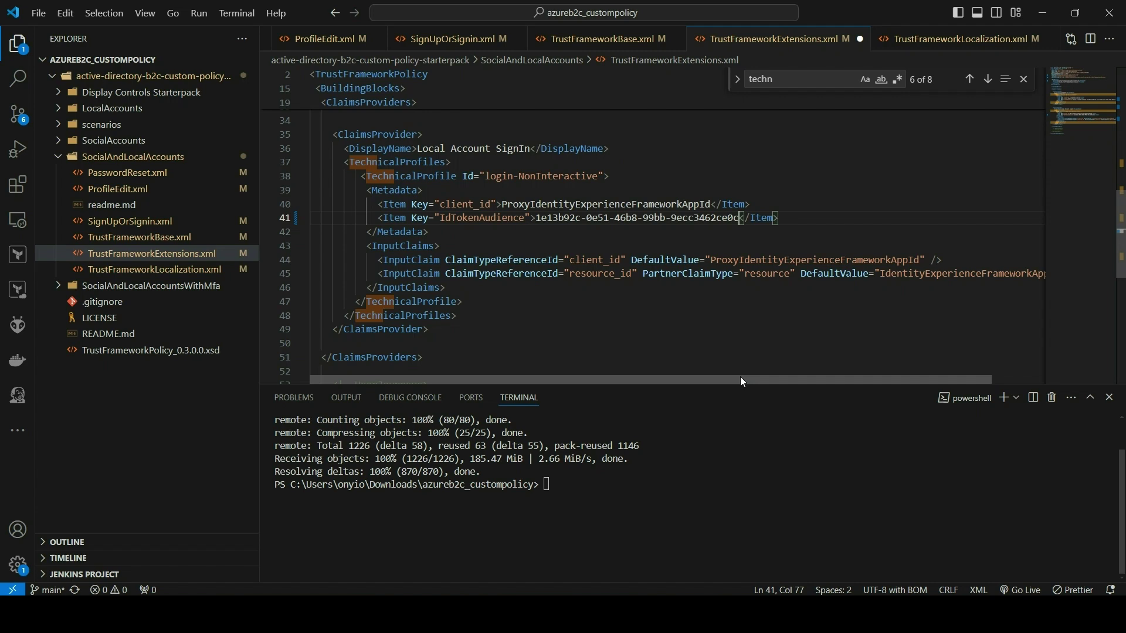
left_click_drag(740, 377, 817, 378)
left_click_drag(819, 275, 989, 277)
key("ctrl+v")
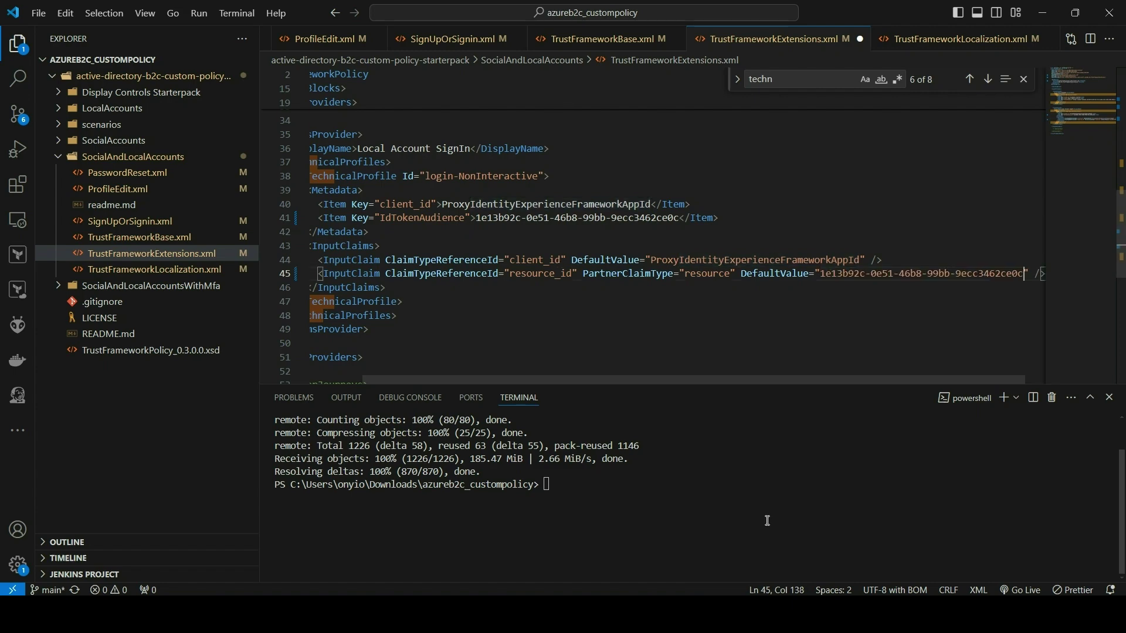
Step: Switch to the Azure portal and copy the application (client) ID of ProxyIdentityExperienceFramework from all applications in Azure AD B2C's app registrations
key("alt+Tab")
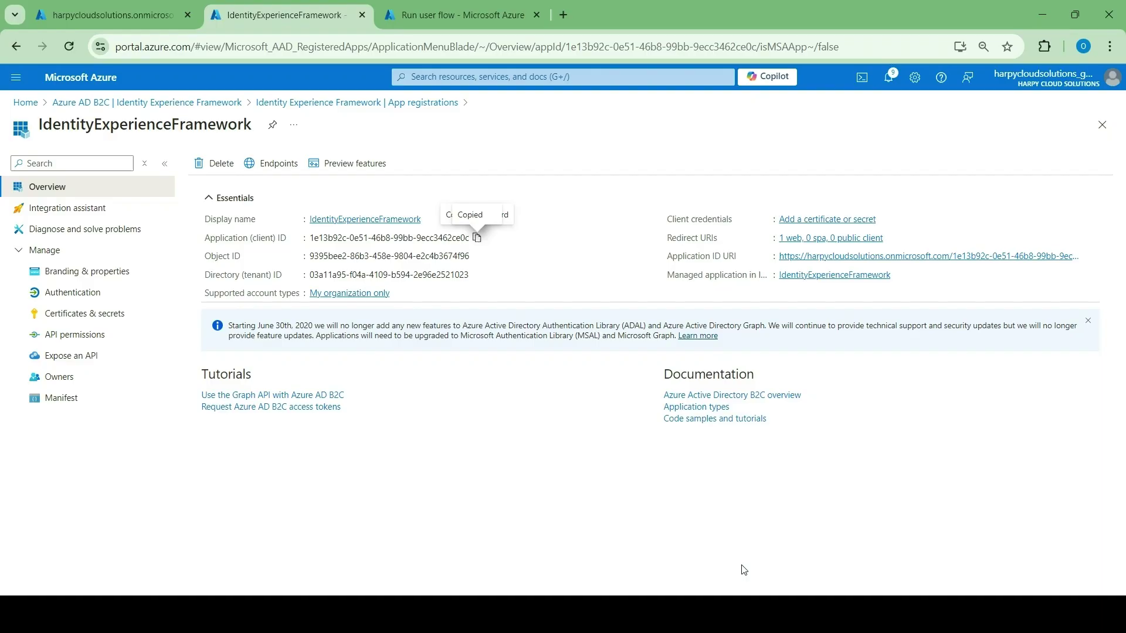
left_click(230, 105)
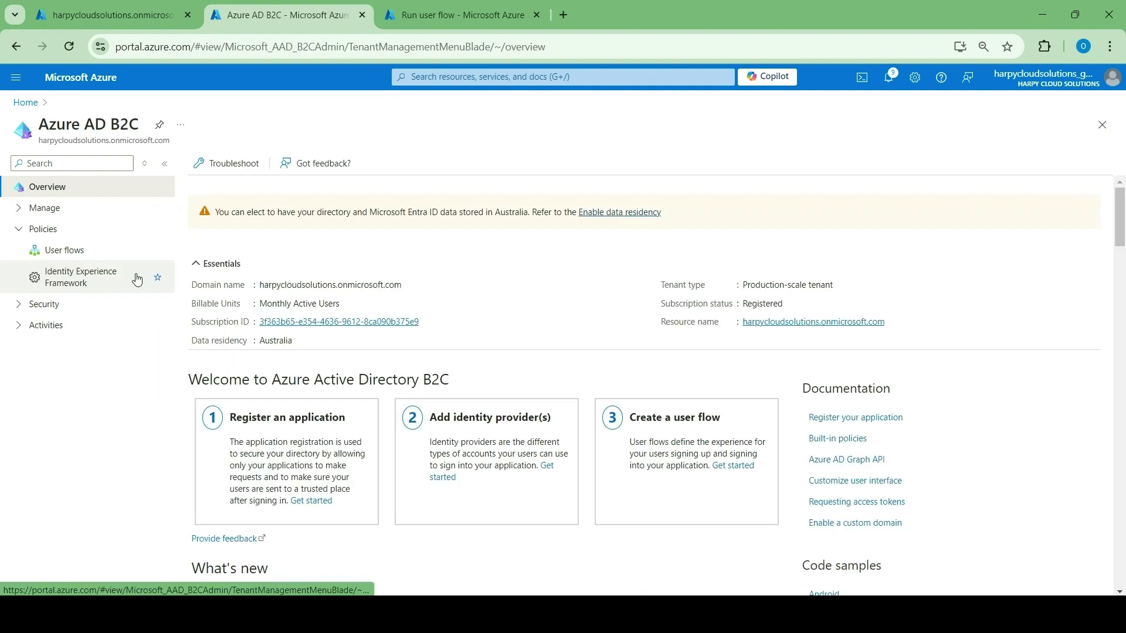
left_click(61, 210)
left_click(70, 229)
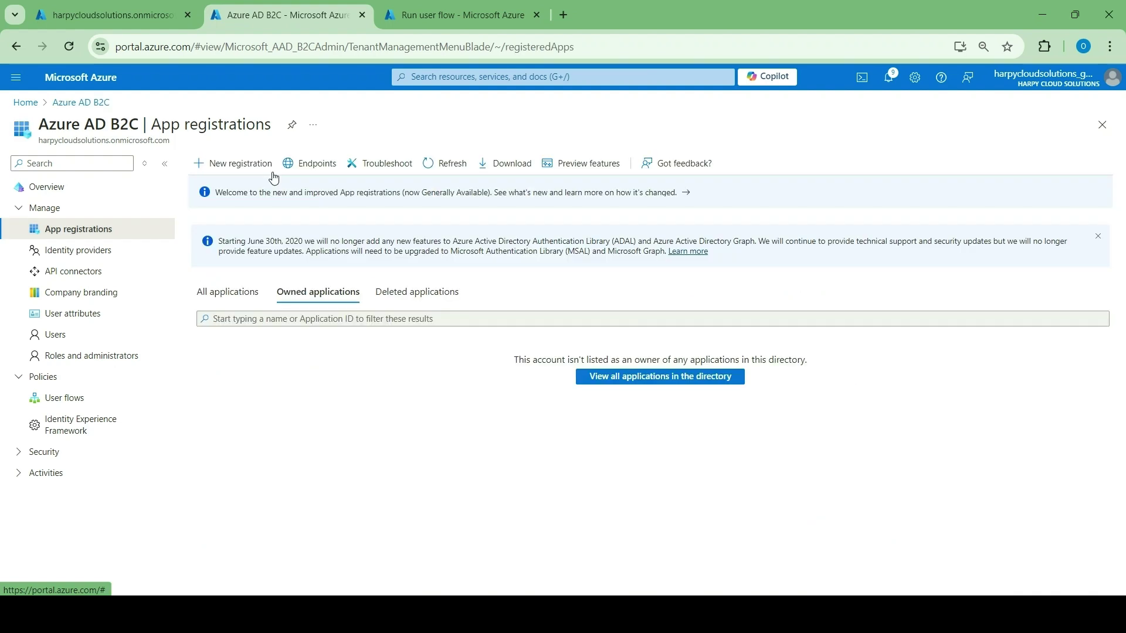
left_click(235, 296)
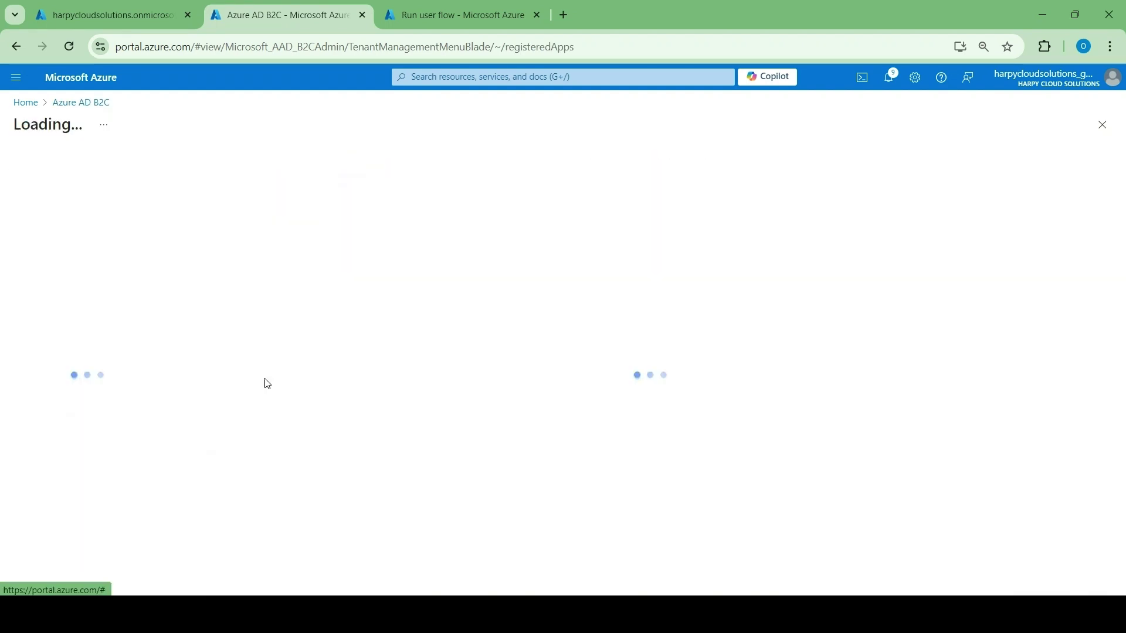
left_click(474, 237)
Step: Return to Visual Studio Code and replace ProxyIdentityExperienceFrameworkAppId in the client_id metadata item with the copied application (client) ID
key("alt+Tab")
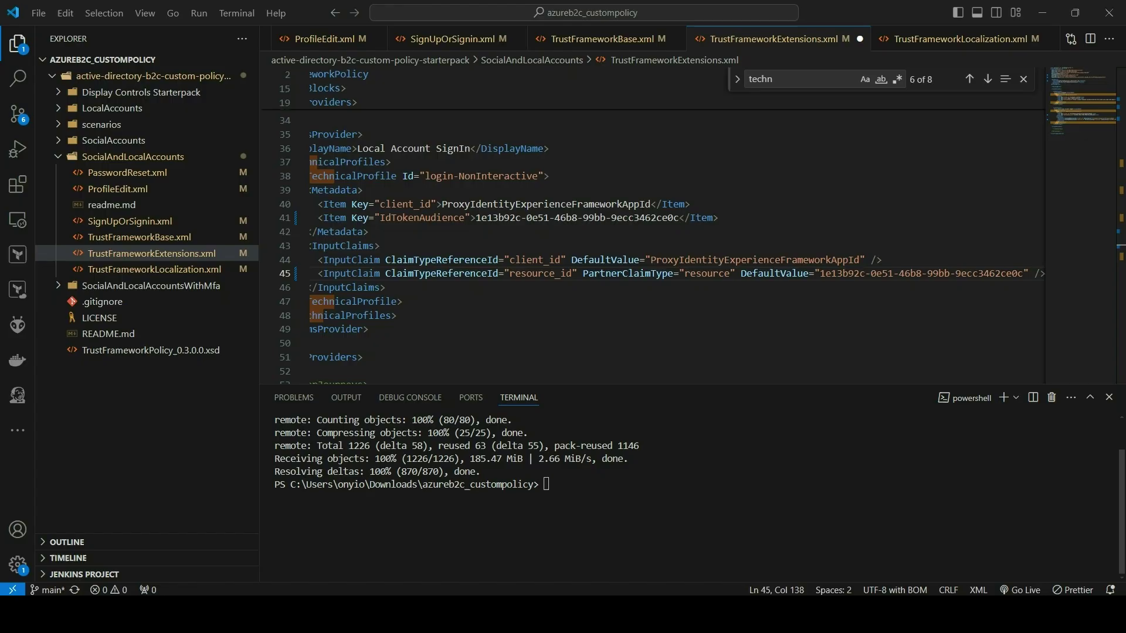
left_click(443, 204)
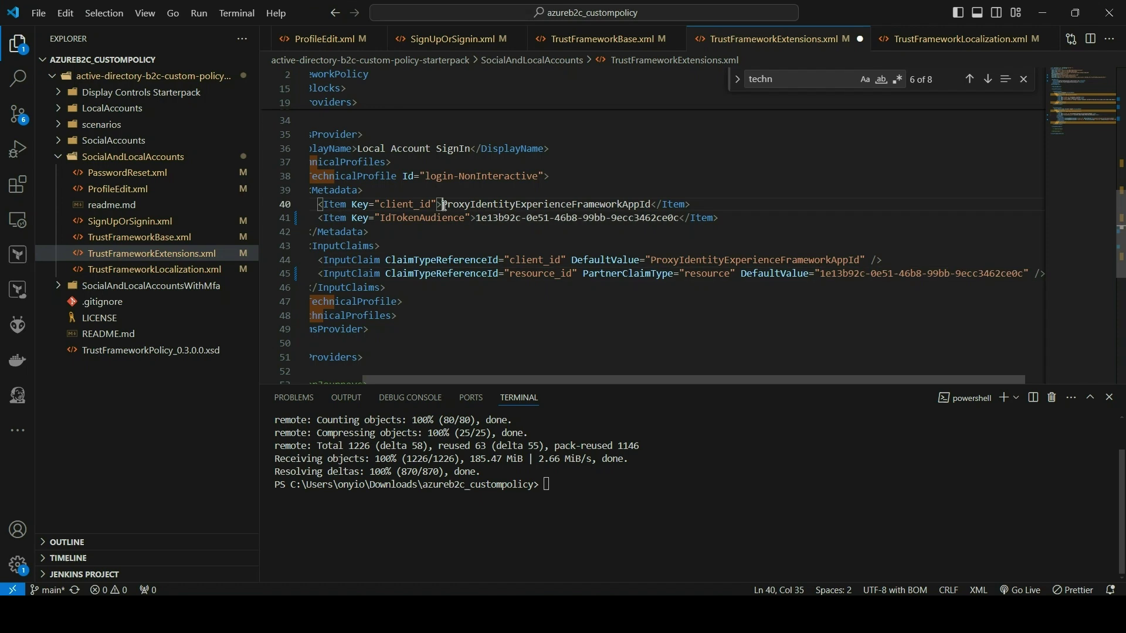
double_click(612, 203)
left_click(653, 205)
left_click_drag(652, 205, 442, 204)
key("ctrl+v")
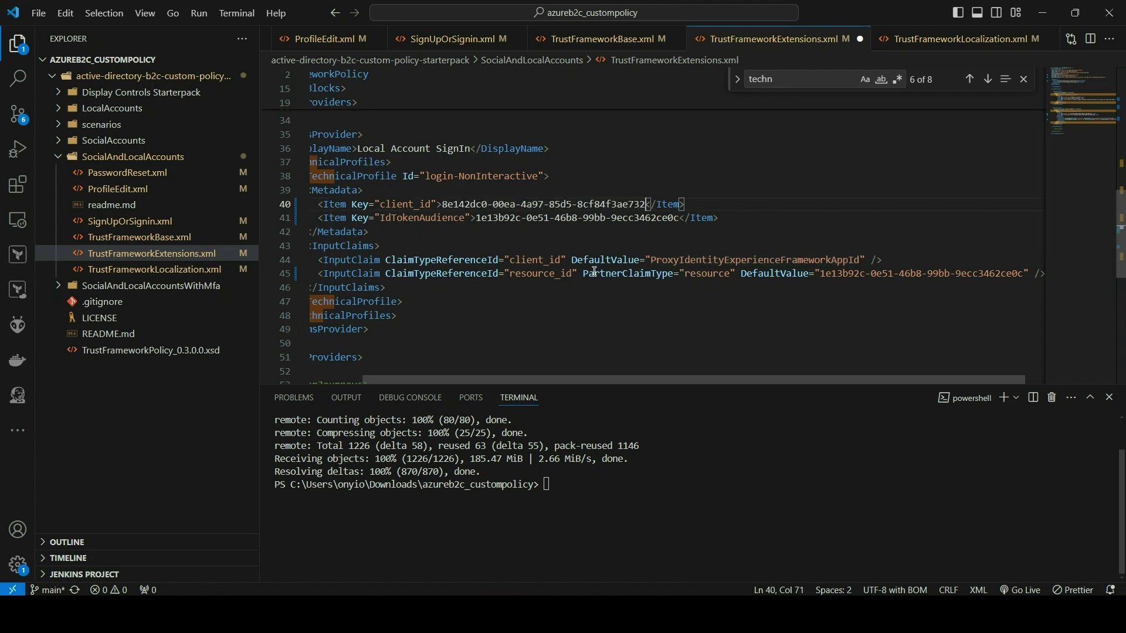
Step: Replace the client_id input claim's default value with the same copied application ID and save TrustFrameworkExtensions.xml
left_click_drag(861, 256, 652, 257)
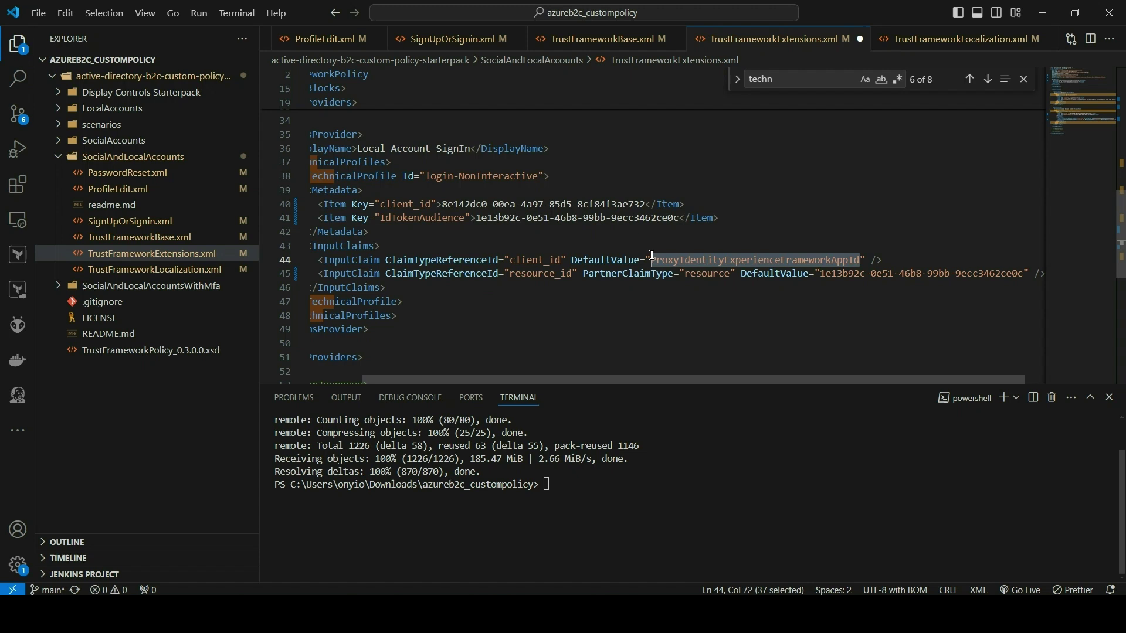
key("ctrl+v")
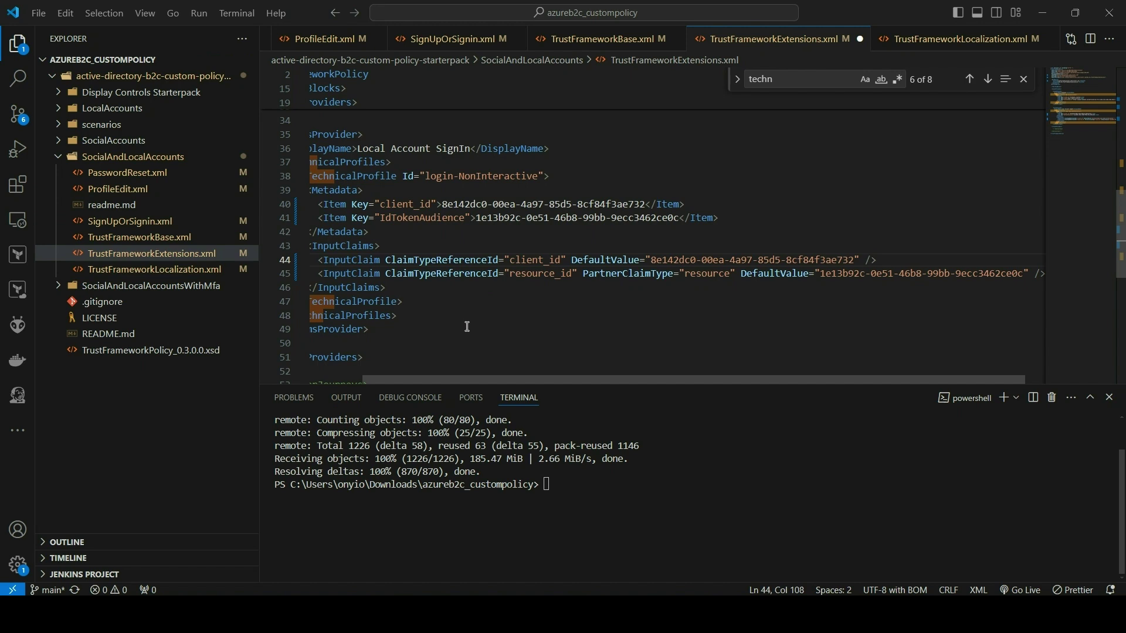
left_click(710, 338)
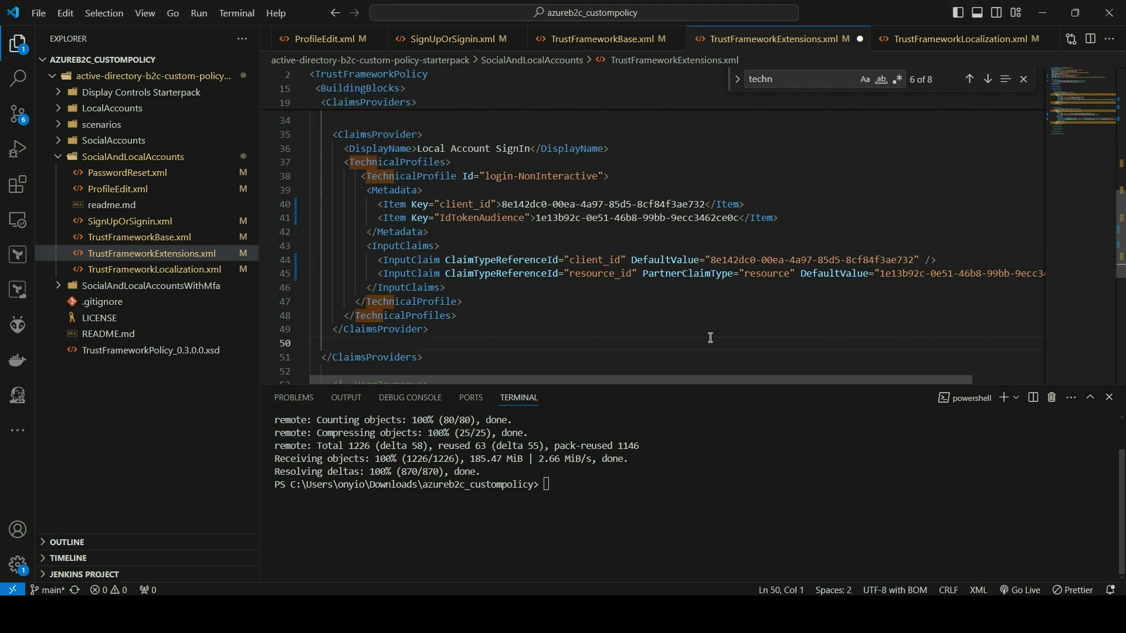
key("ctrl+s")
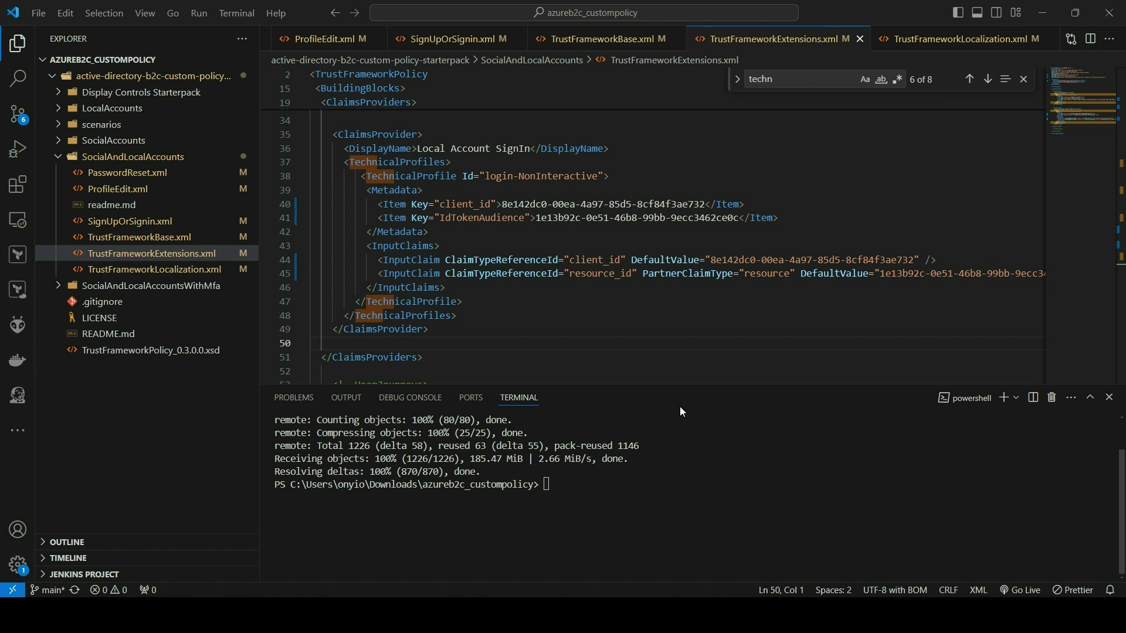
Step: Switch to Microsoft Edge, view the login page of developers.facebook.com/apps in a new InPrivate window and close that window
key("alt+Tab")
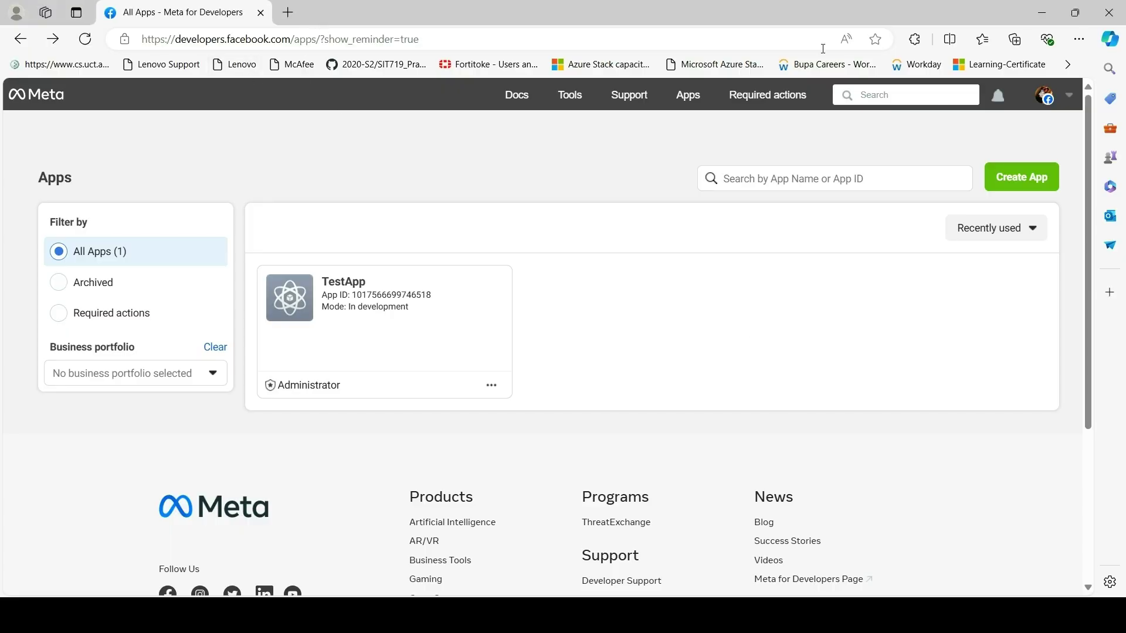
left_click(1066, 43)
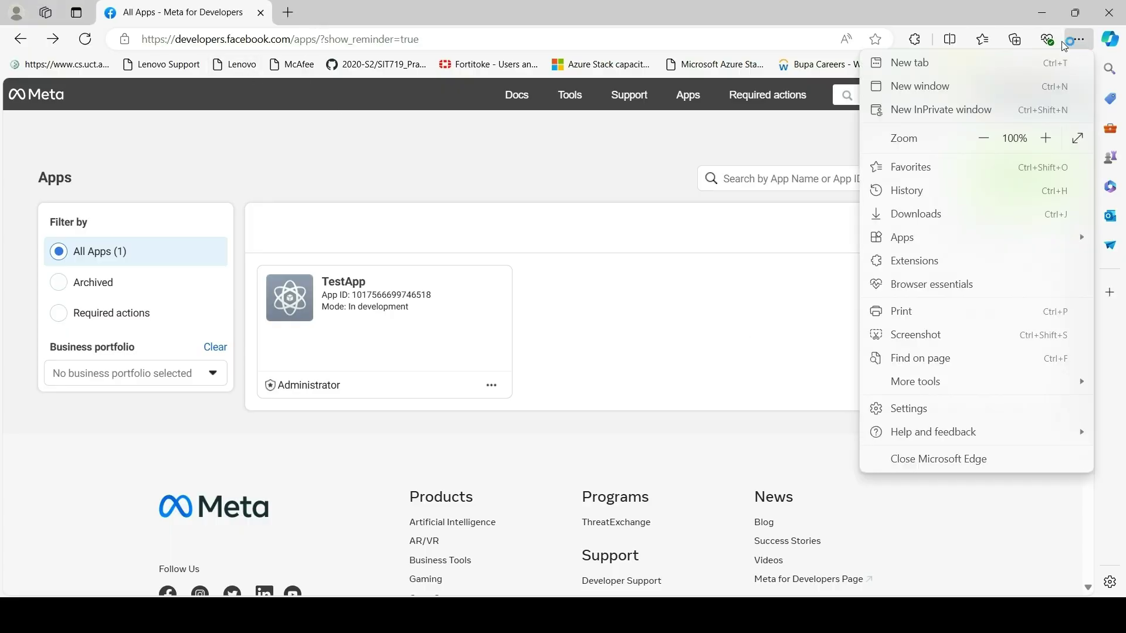
left_click(914, 110)
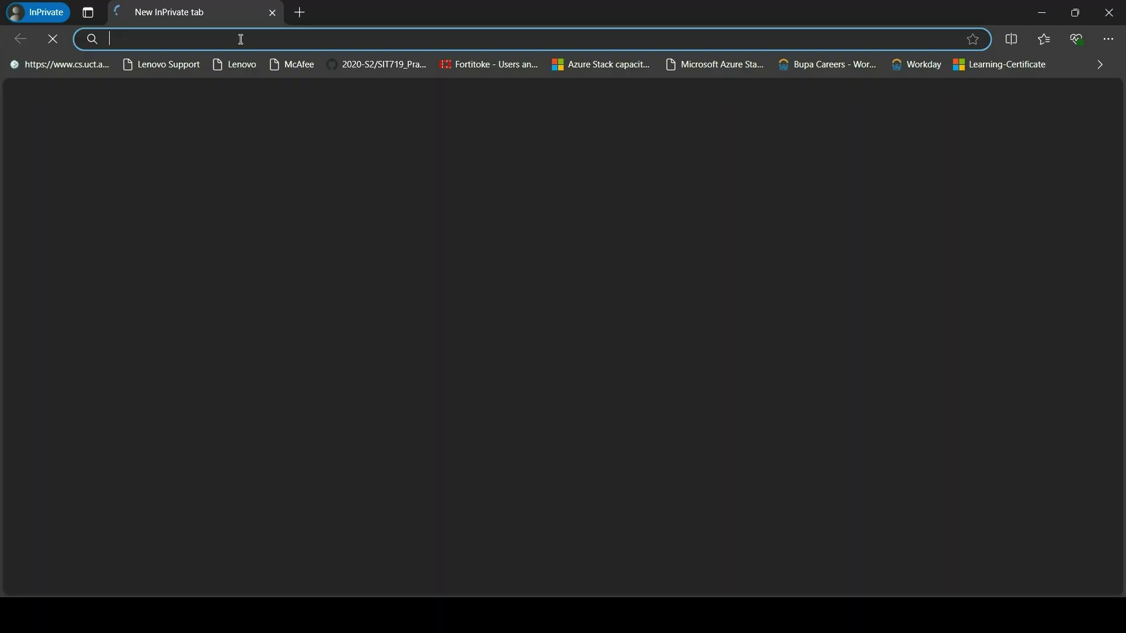
key("ctrl+v")
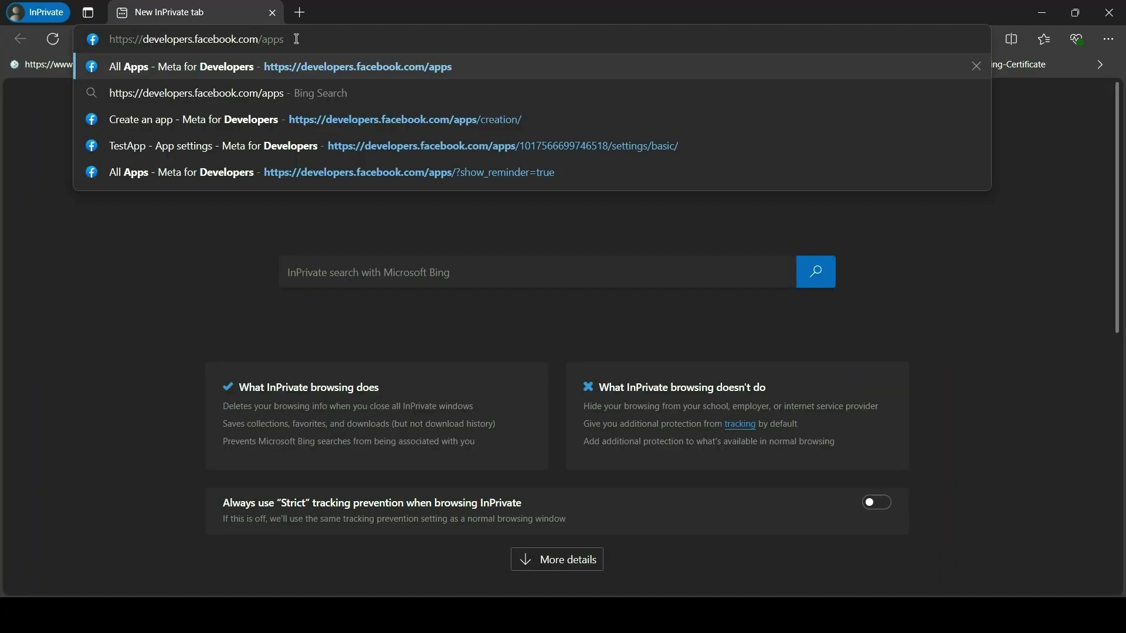
key("Return")
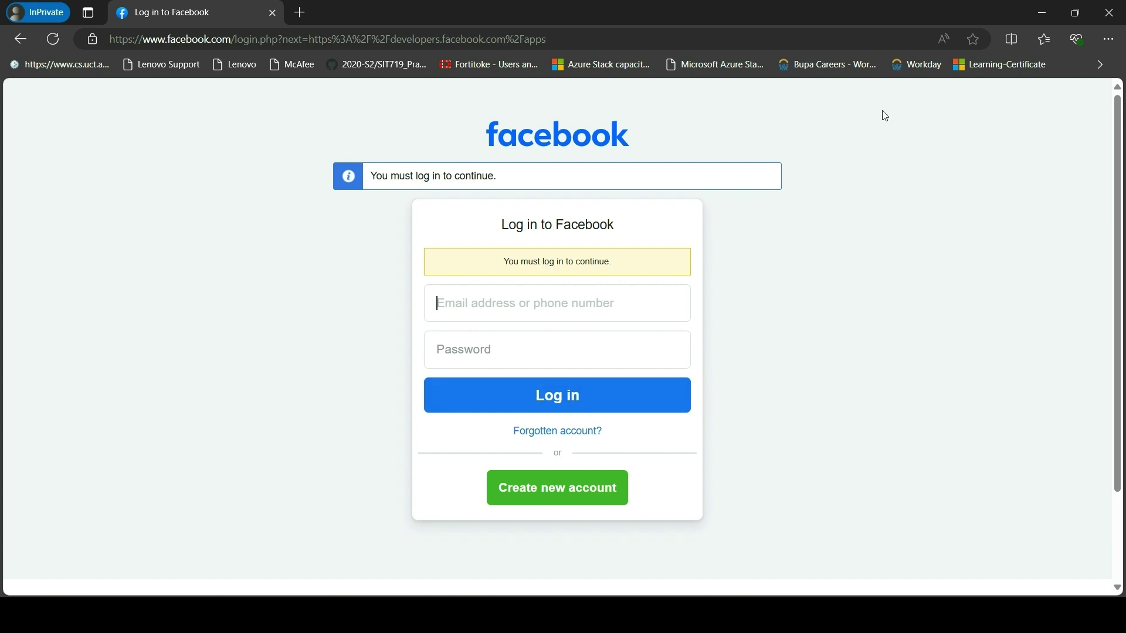
left_click(1106, 21)
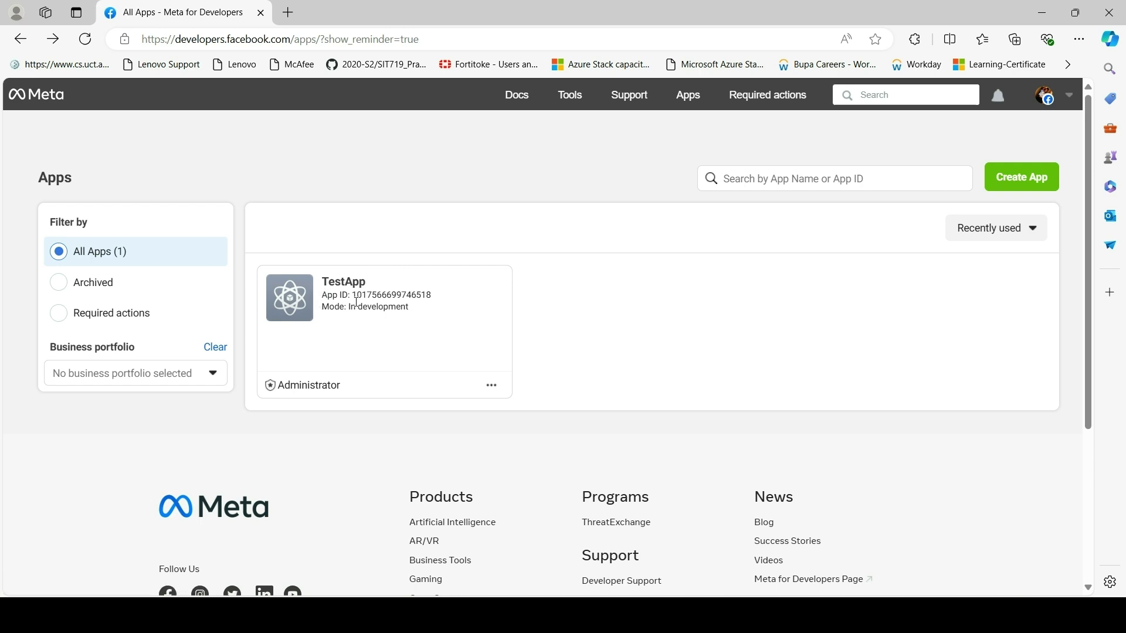
Step: Create a Meta app named CustomApp without a business portfolio, for the use case Authenticate and request data from users with Facebook Login
left_click(1025, 182)
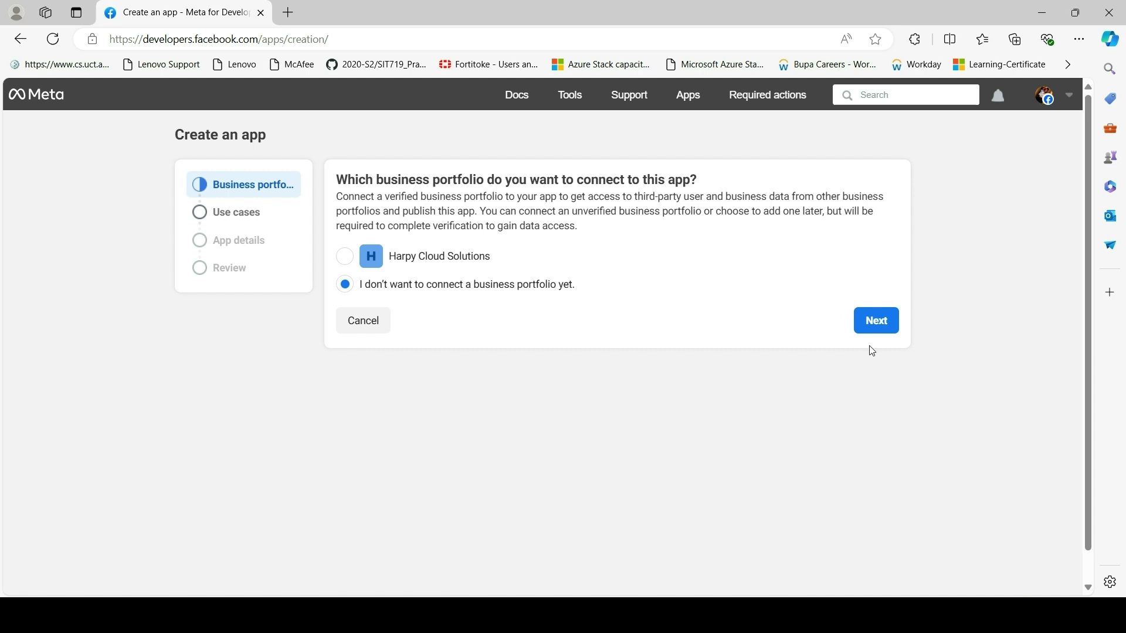
left_click(867, 326)
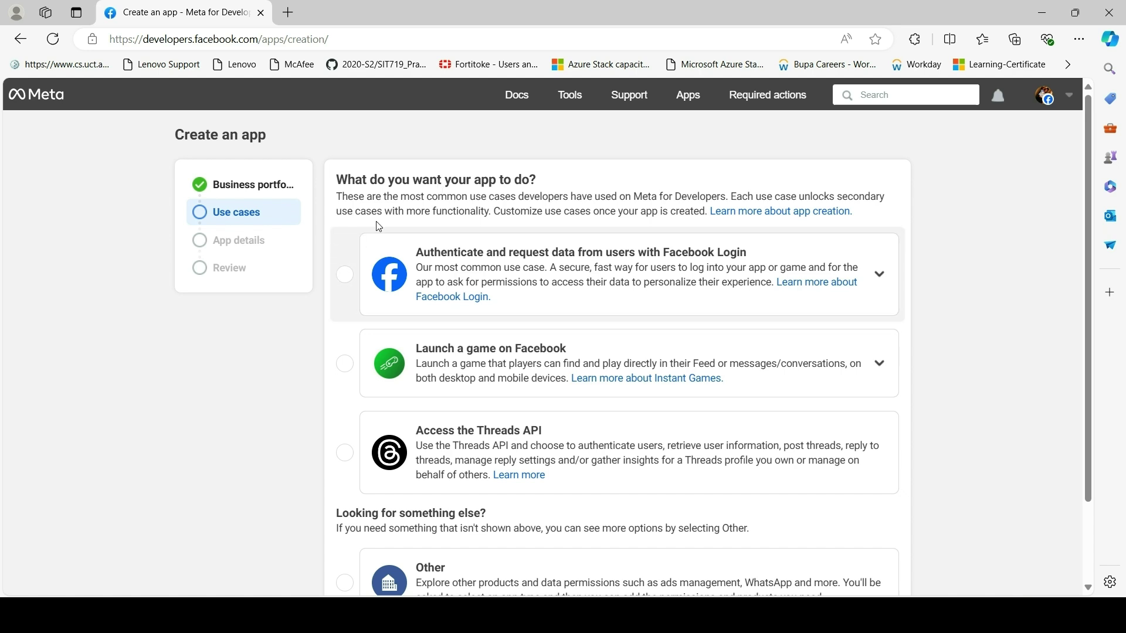
left_click(346, 275)
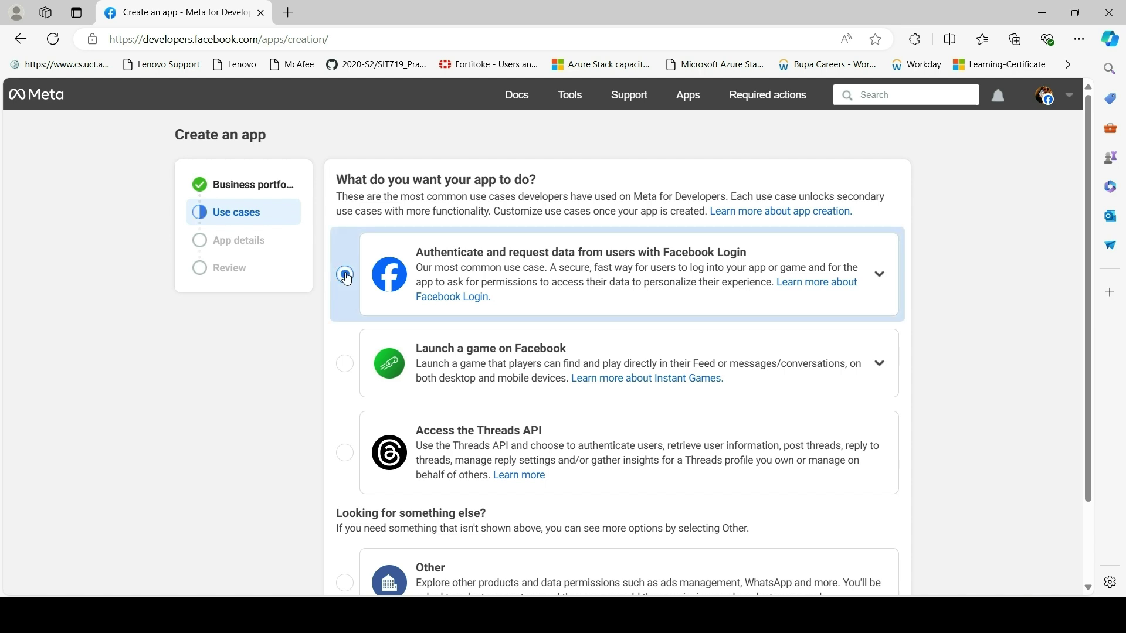
scroll(621, 373, "down", 2)
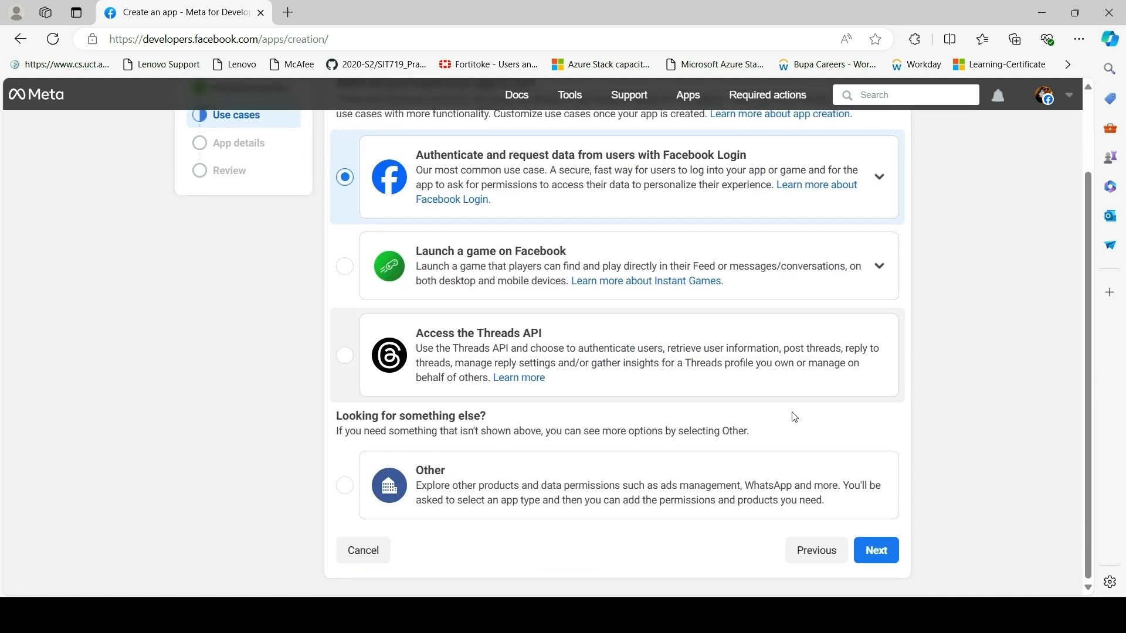
left_click(884, 555)
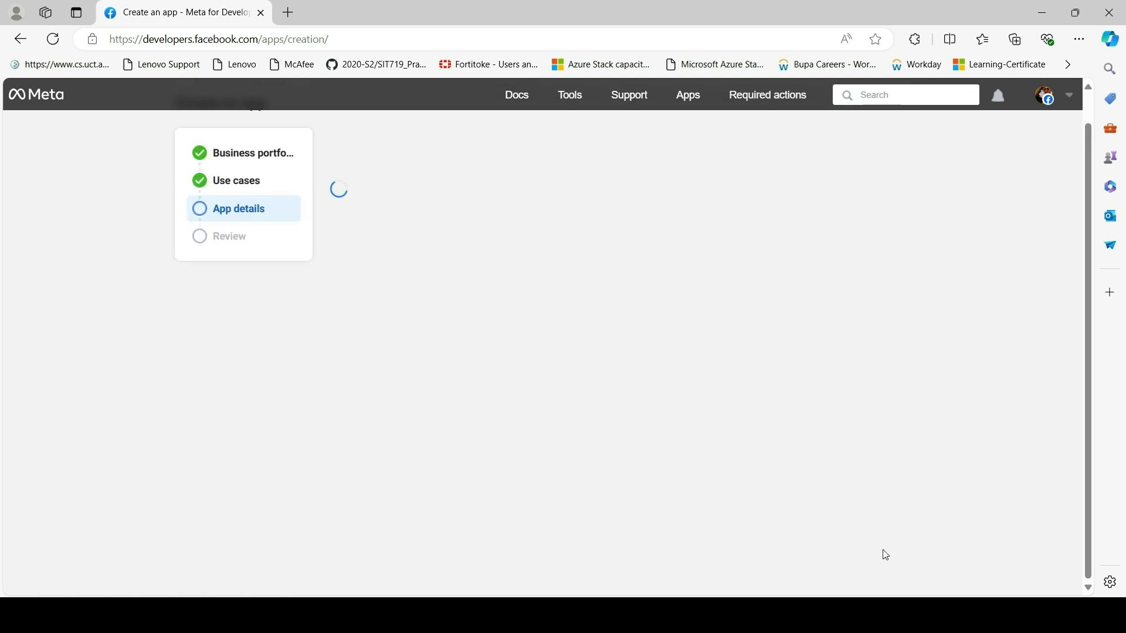
left_click(882, 304)
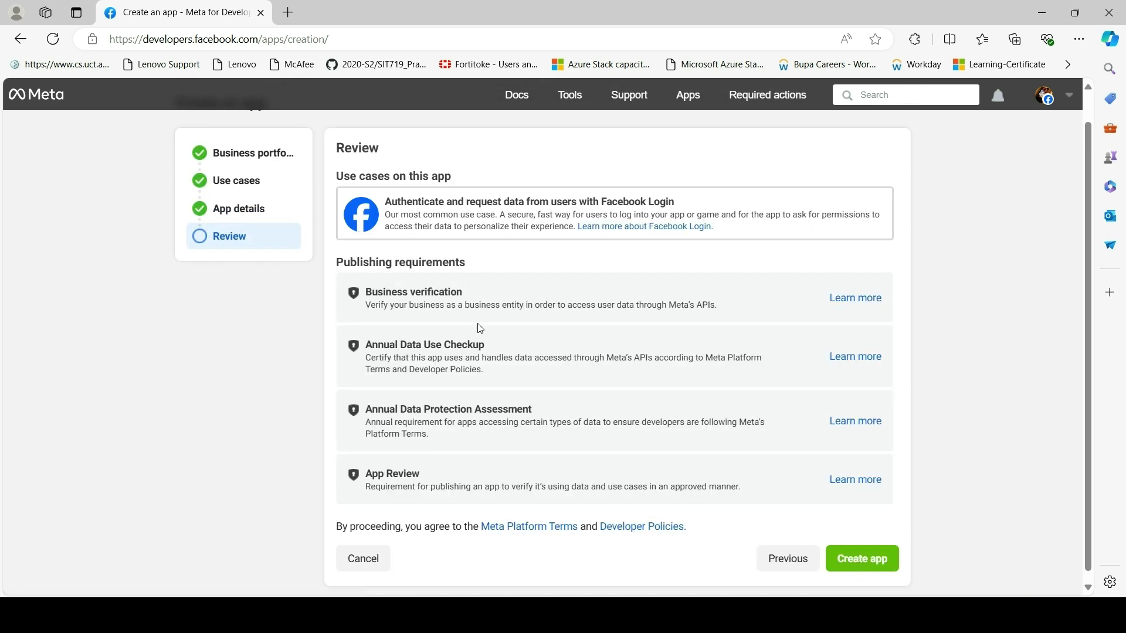
scroll(805, 361, "down", 1)
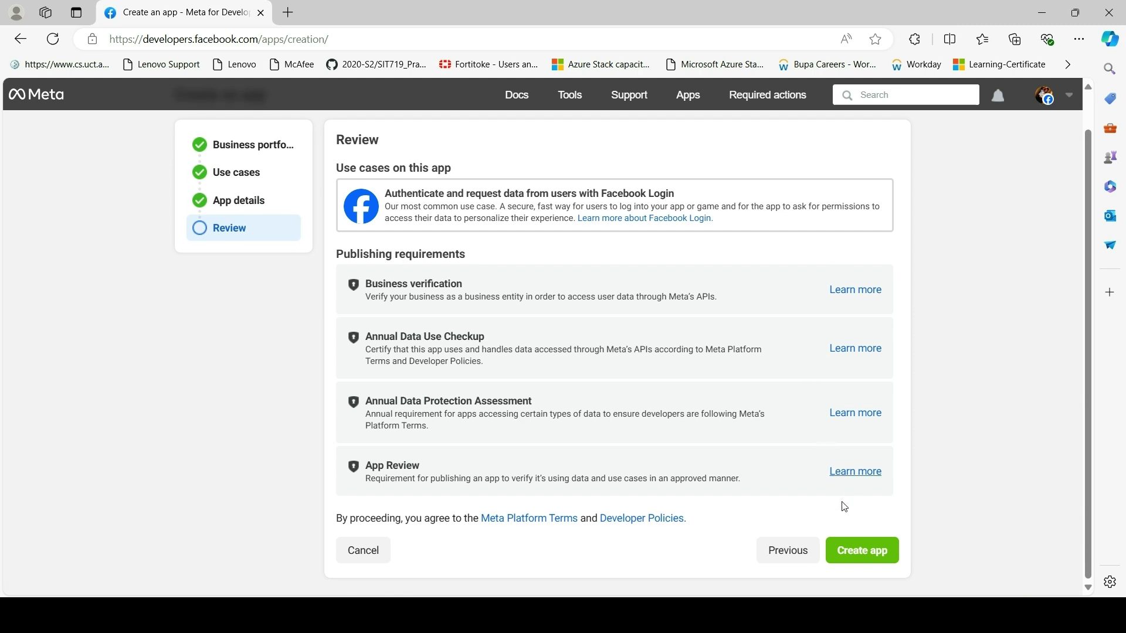
left_click(856, 547)
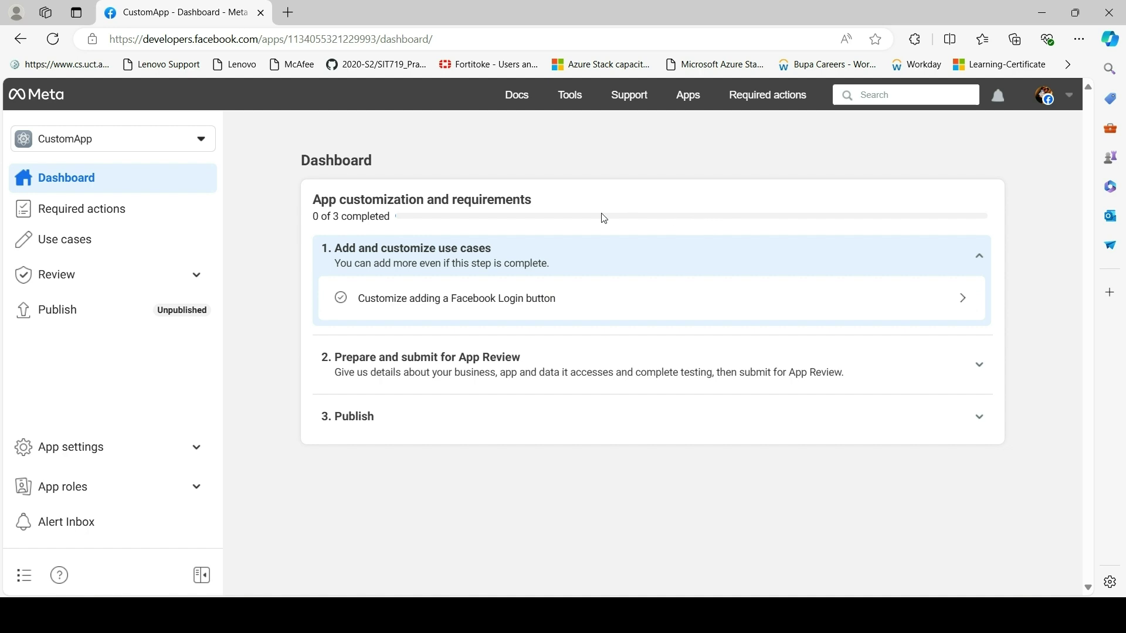
Step: Open CustomApp's basic app settings and examine the app ID and app secret fields
left_click(200, 140)
left_click(200, 140)
left_click(117, 462)
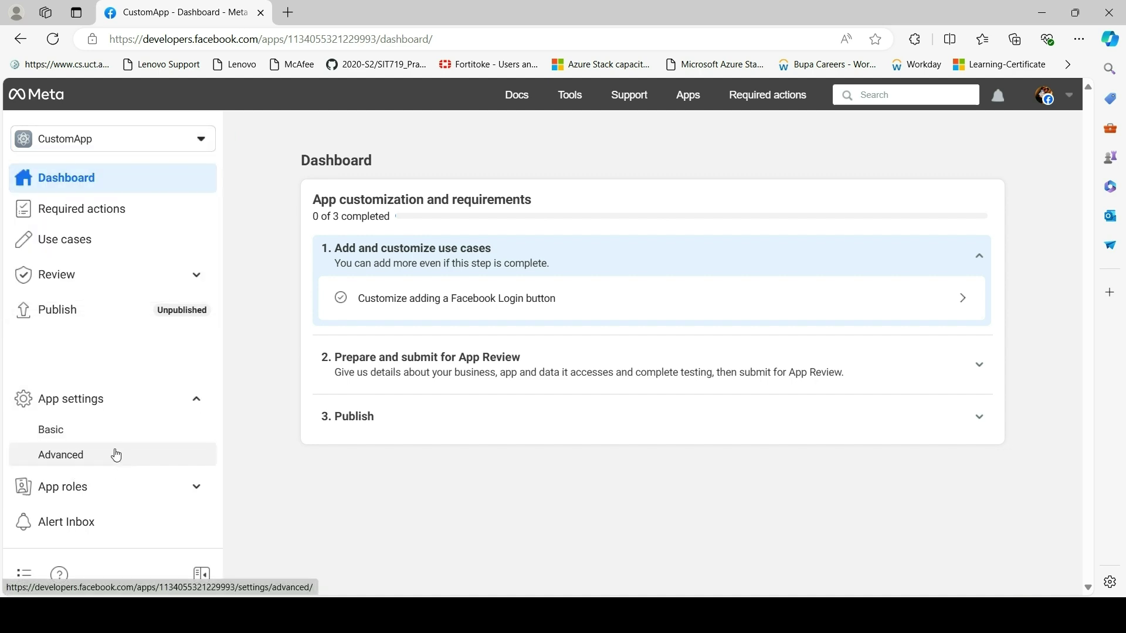
left_click(78, 437)
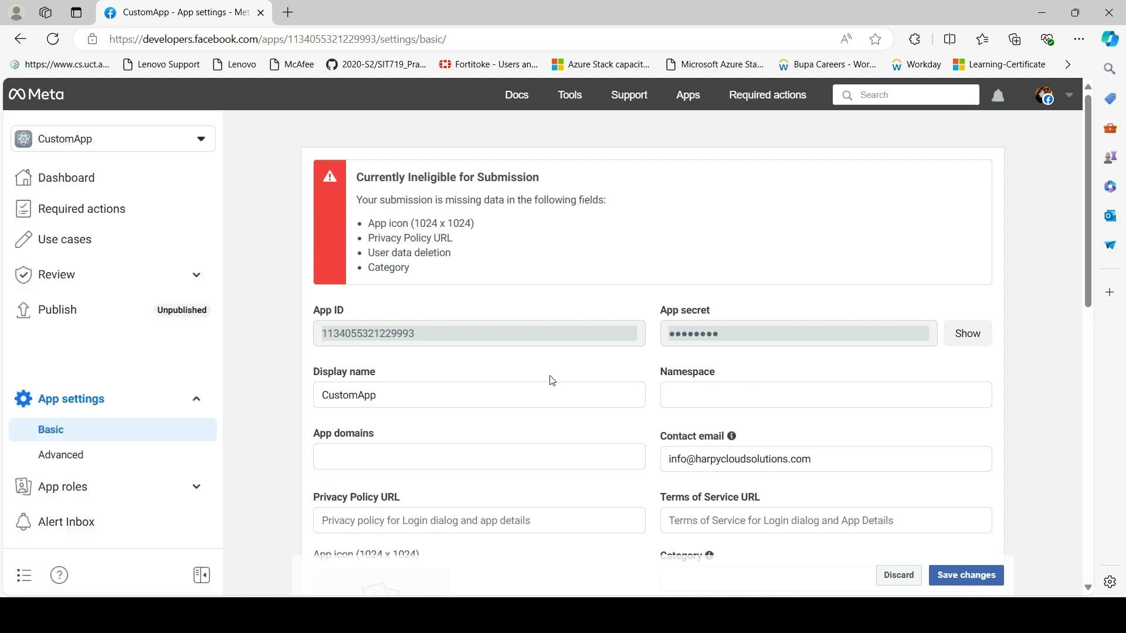
scroll(552, 381, "down", 1)
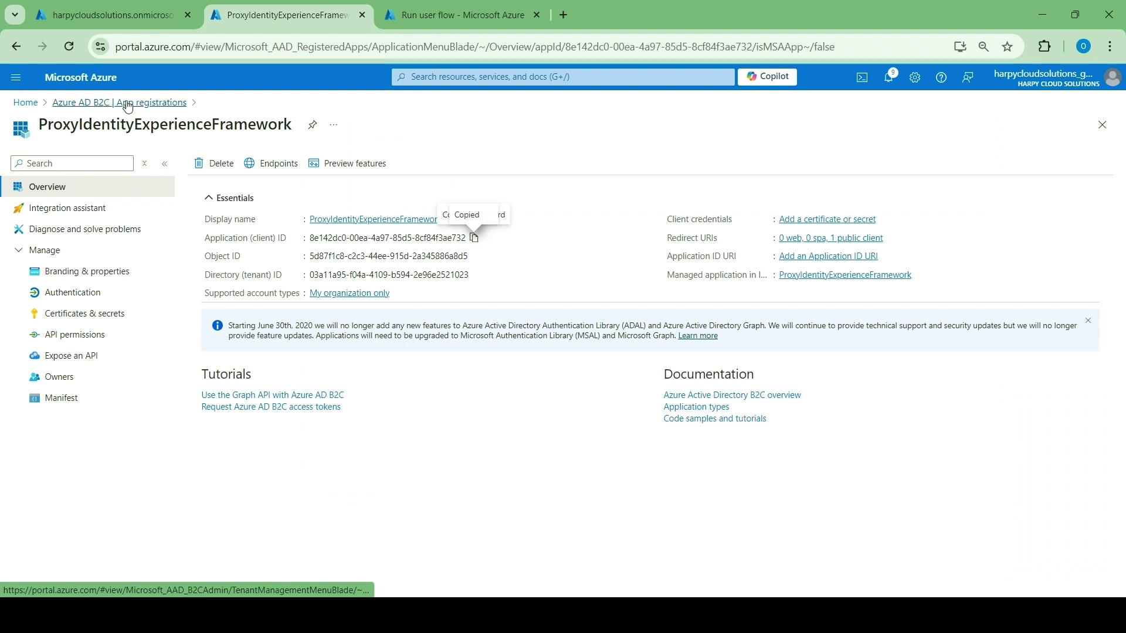
Step: Switch to the Azure portal and open the policy keys of Azure AD B2C's Identity Experience Framework
left_click(86, 103)
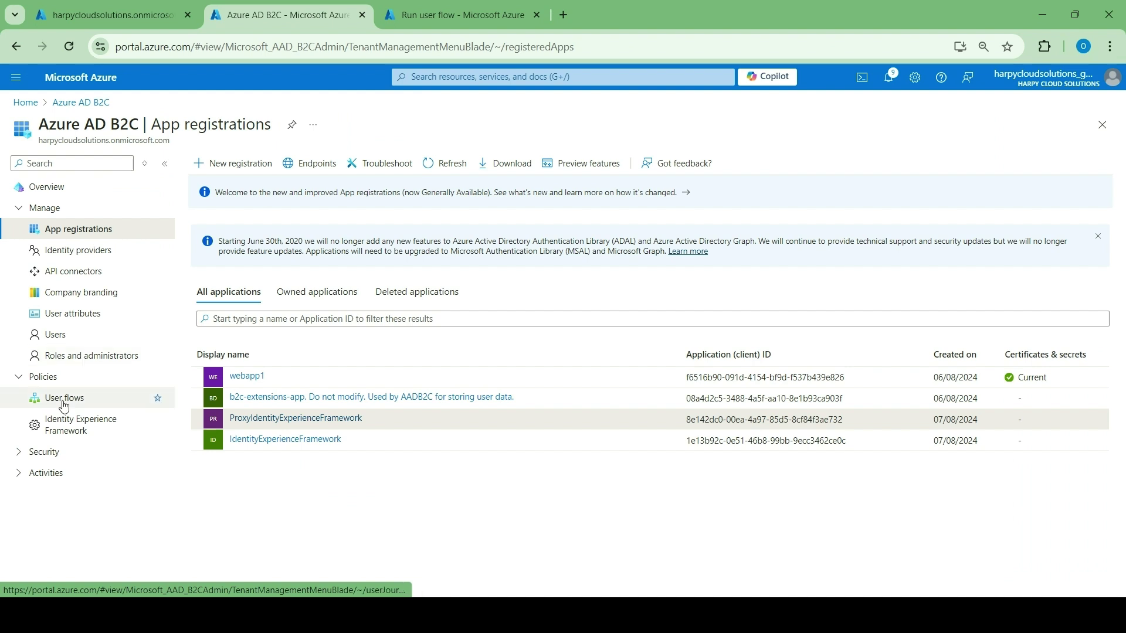
left_click(69, 428)
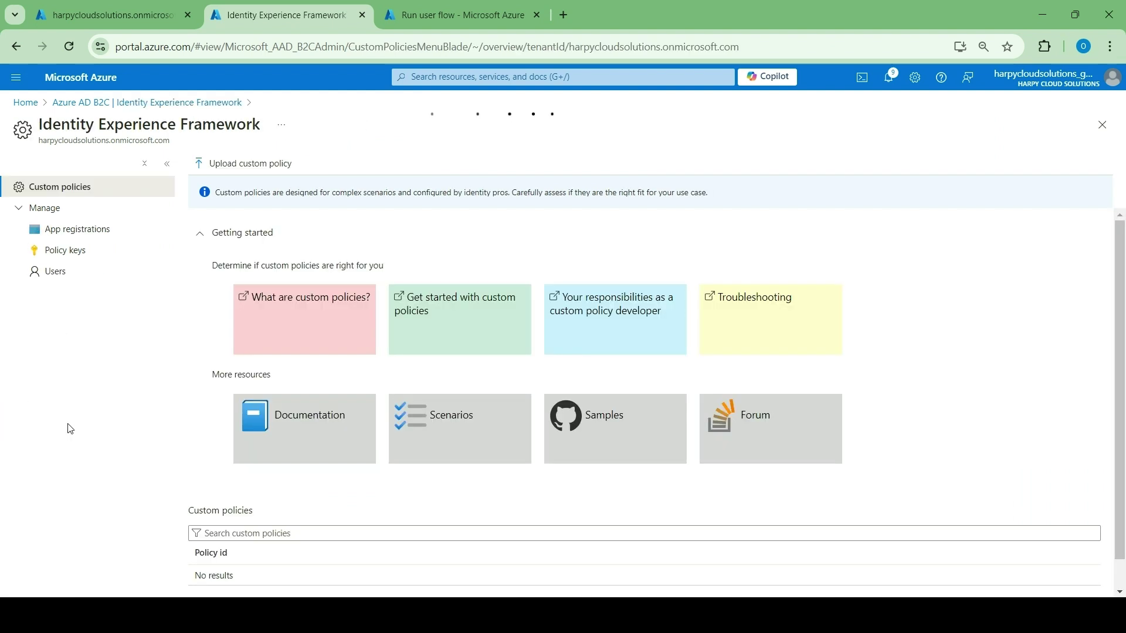
left_click(104, 250)
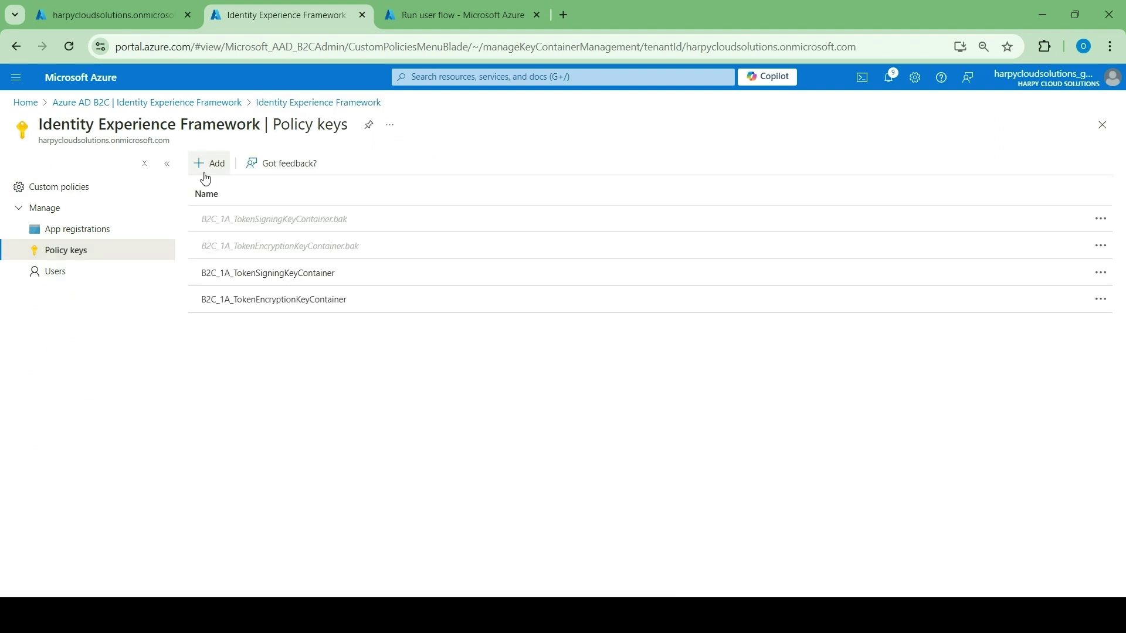
Step: Start a new policy key with the Manual option and name it FacebookSecret
left_click(204, 165)
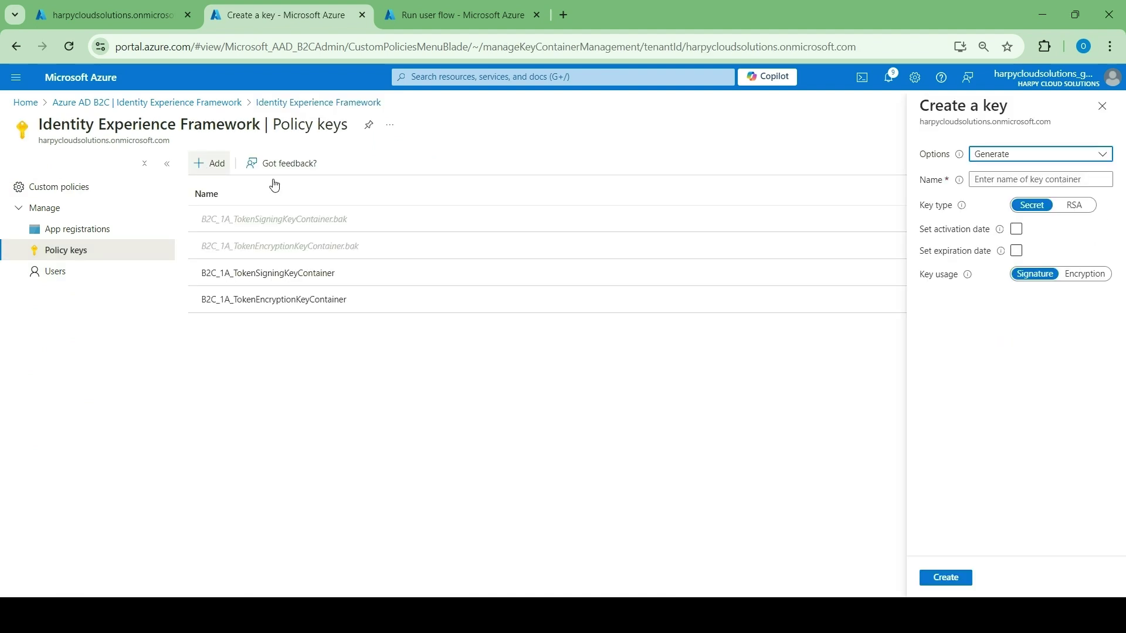
left_click(1023, 153)
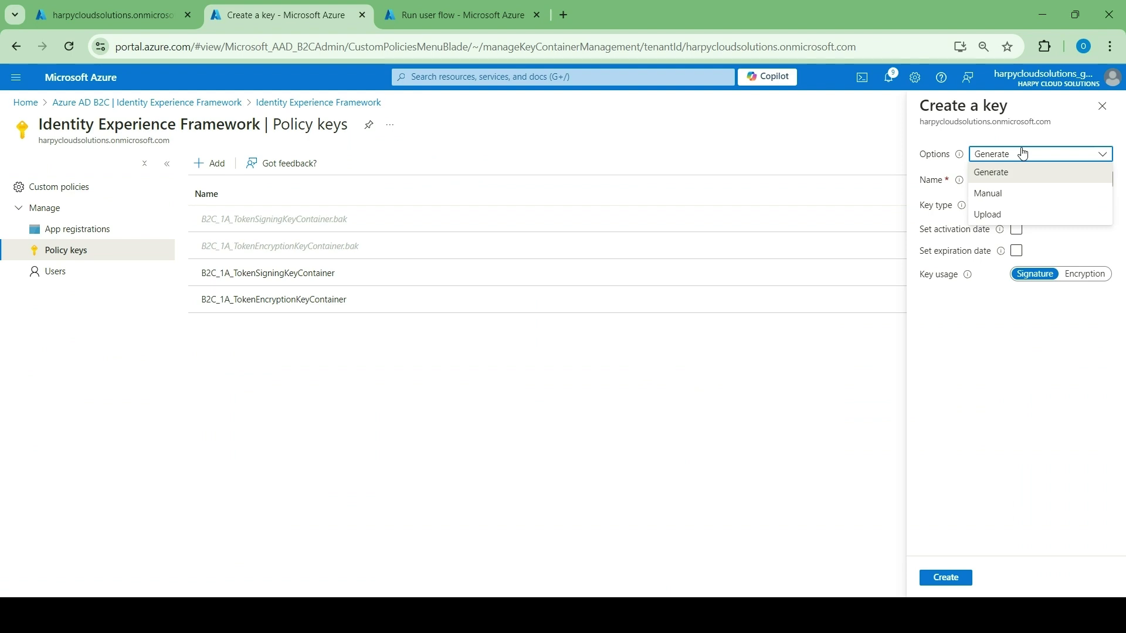
left_click(1024, 196)
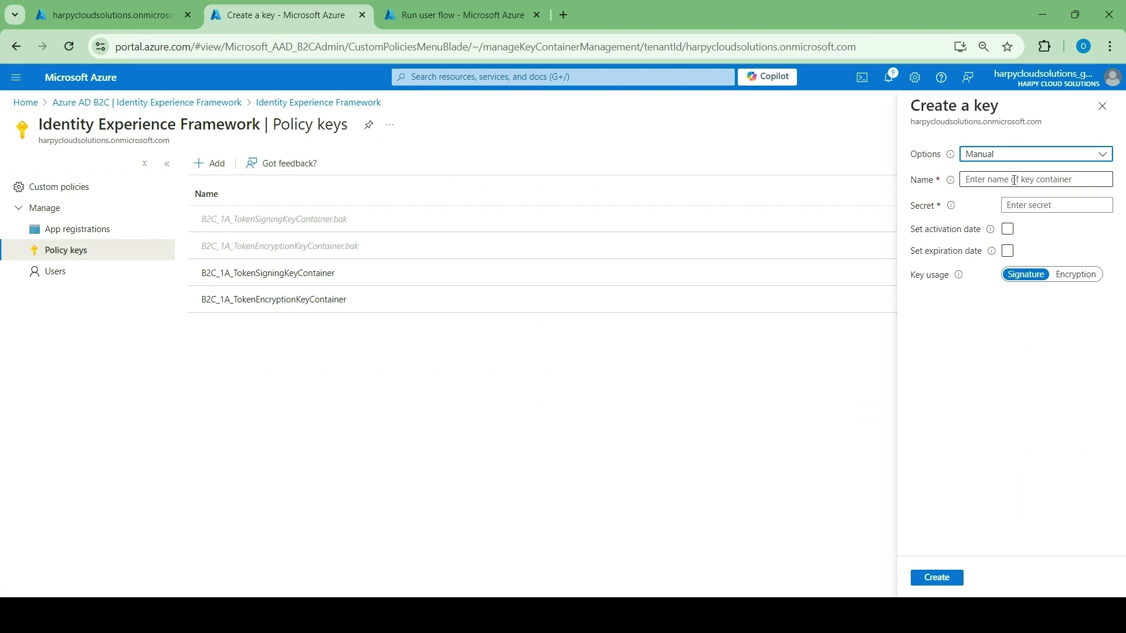
left_click(1014, 180)
type("F")
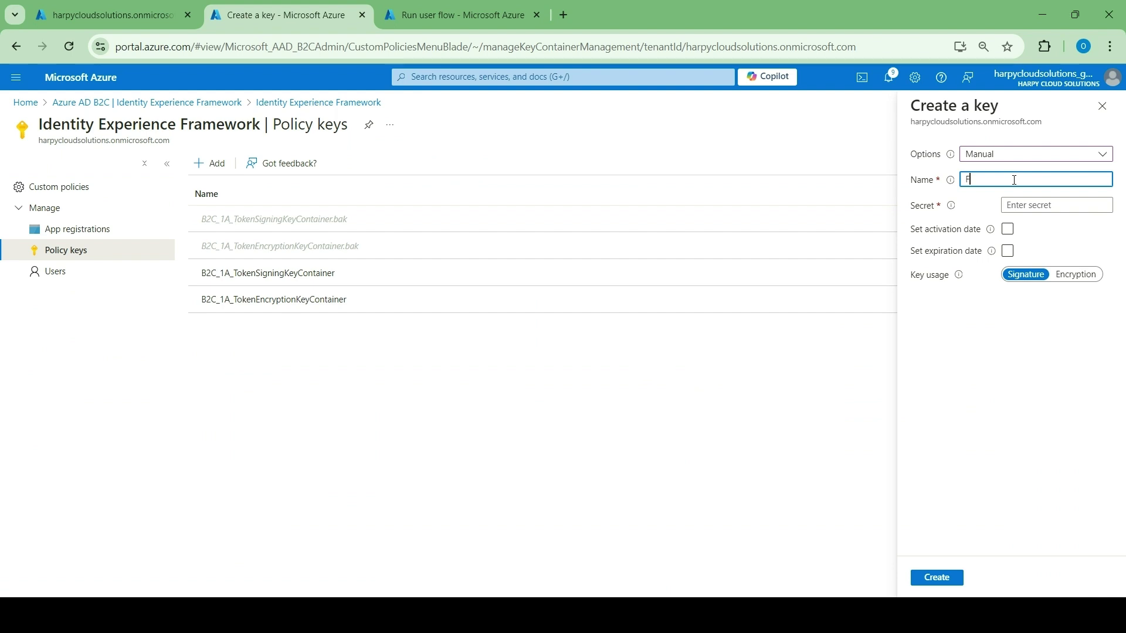
type("a")
type("cebookSecret")
left_click(1026, 208)
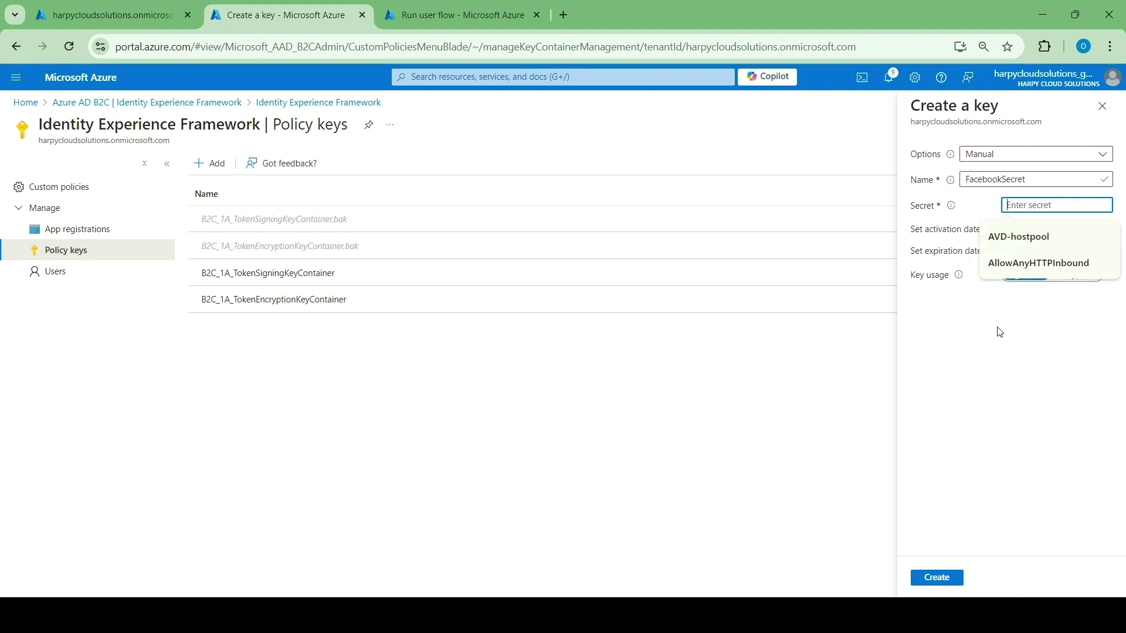
Step: Fill the key's secret with the app secret copied from CustomApp's Meta settings in Microsoft Edge, and create the key in the Azure portal
left_click(596, 616)
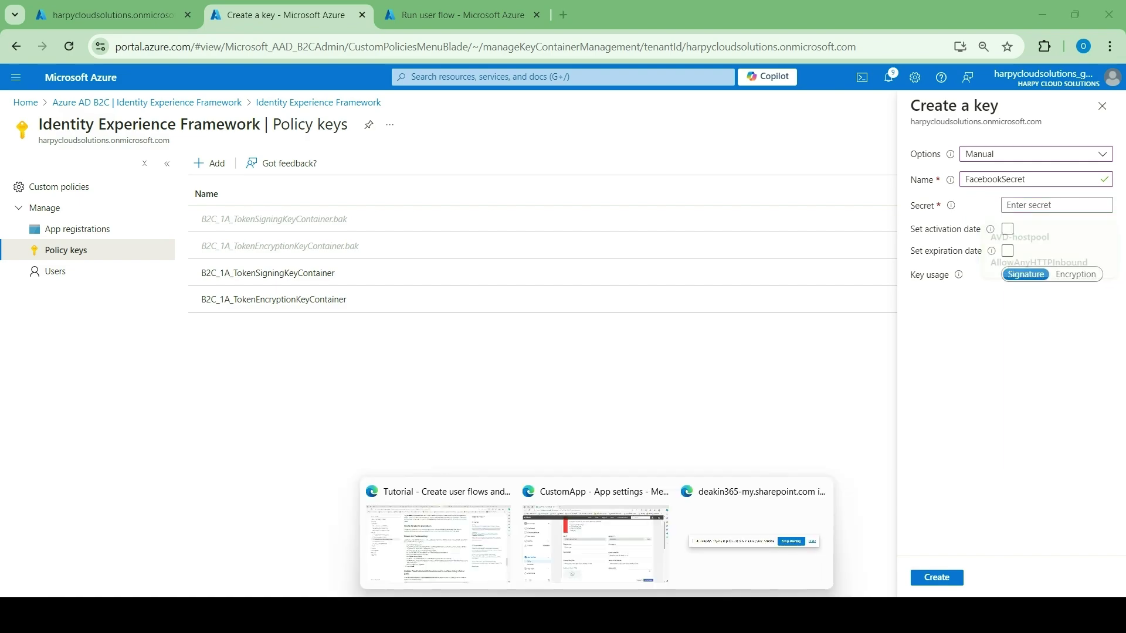
left_click(595, 542)
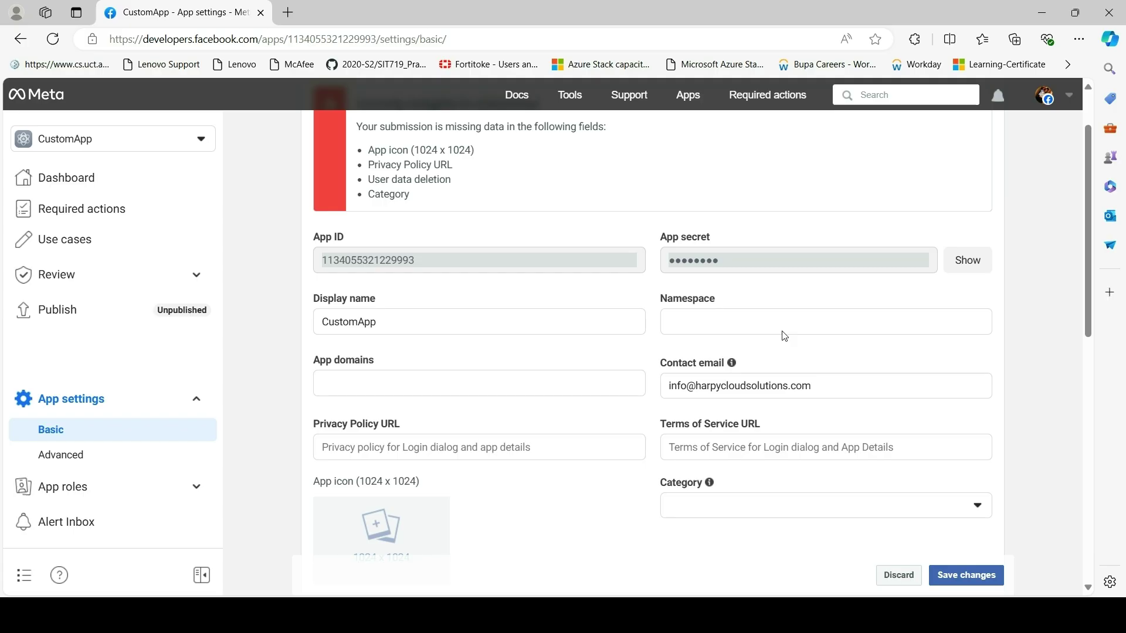
left_click(966, 262)
left_click_drag(853, 261, 671, 252)
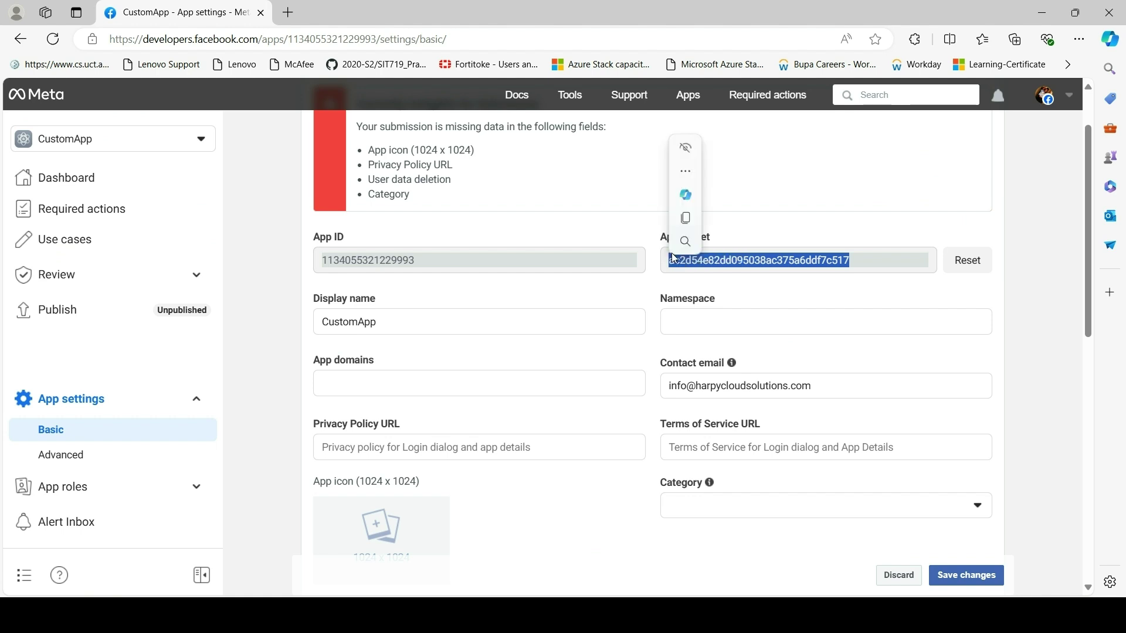
left_click(692, 222)
key("alt+Tab")
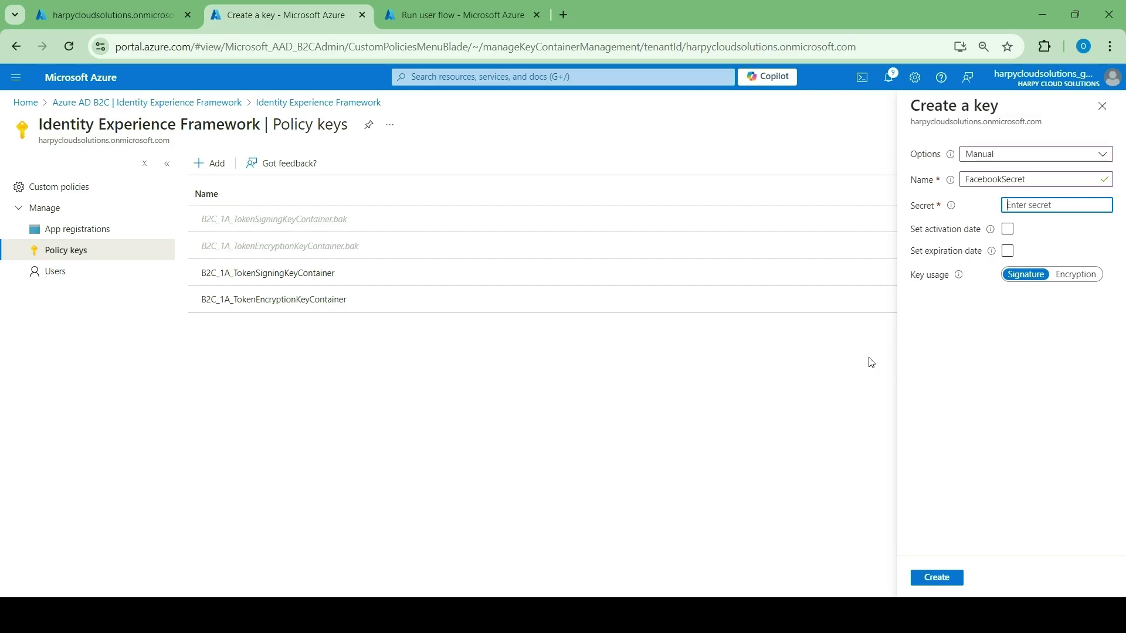
key("ctrl+v")
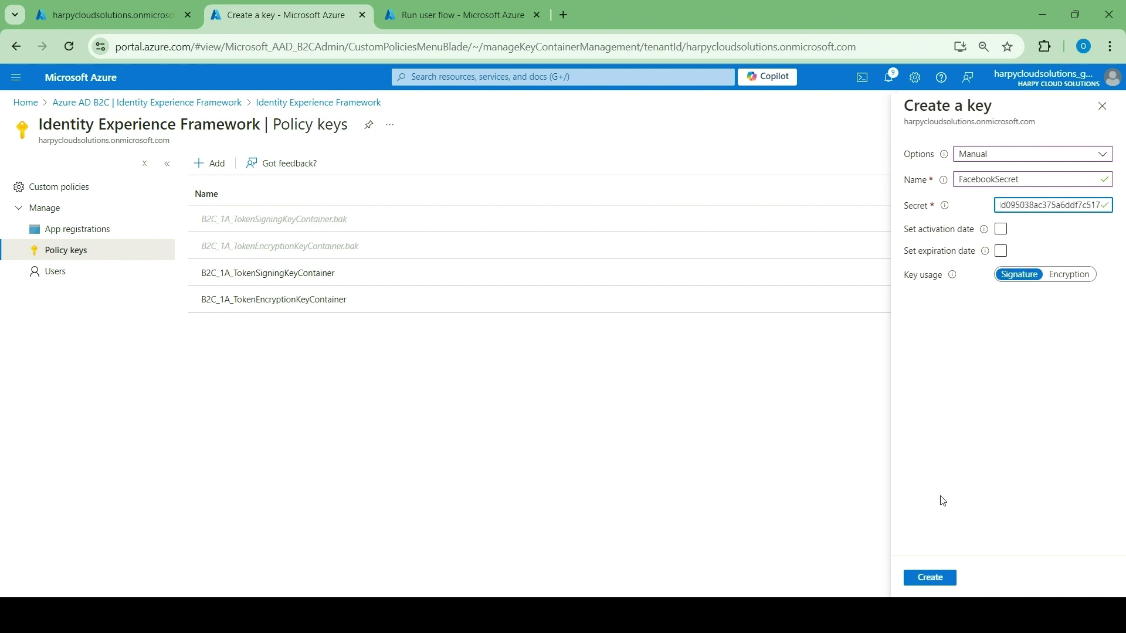
left_click(925, 578)
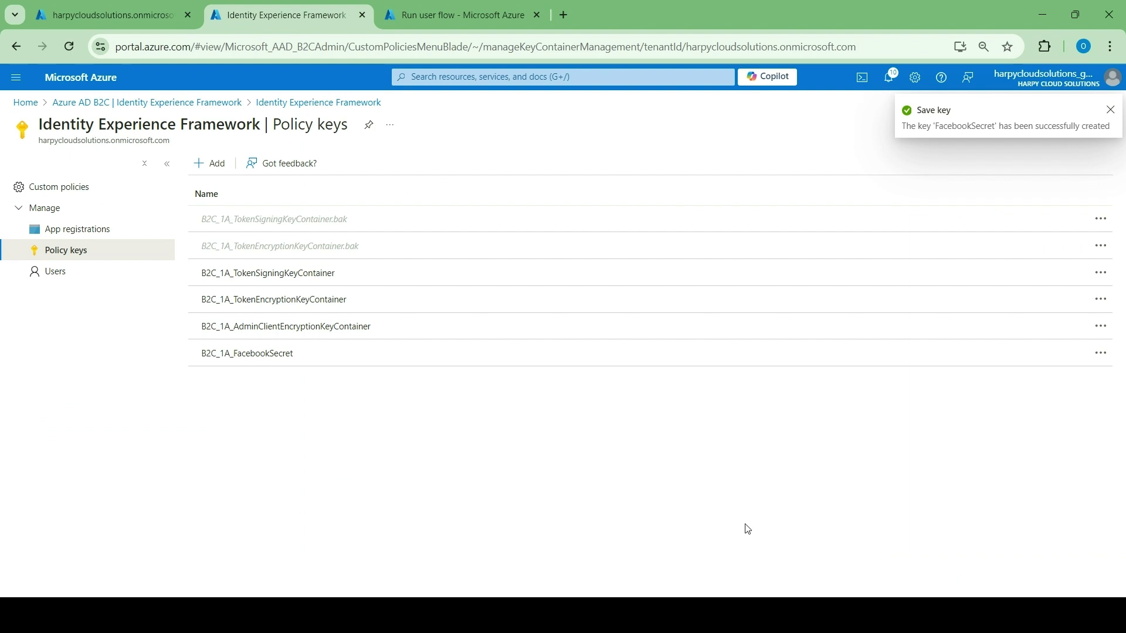
Step: In Visual Studio Code, replace facebook_clientid in the Facebook-OAUTH profile of TrustFrameworkExtensions.xml with the app ID copied from CustomApp's Meta settings
key("alt+Tab")
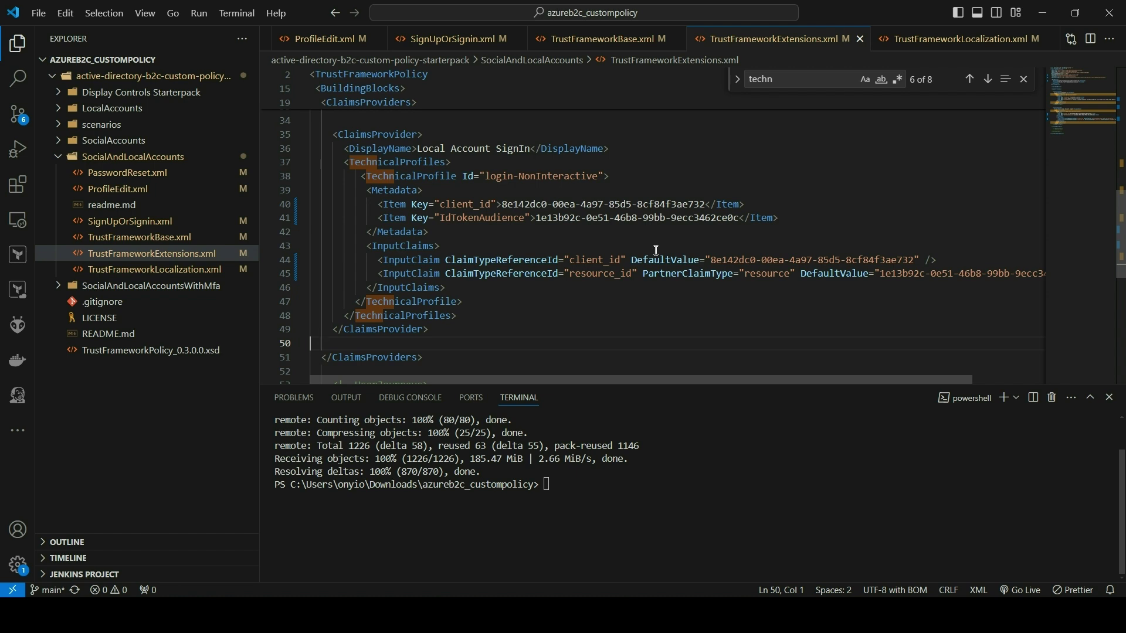
scroll(656, 251, "up", 2)
scroll(656, 250, "up", 2)
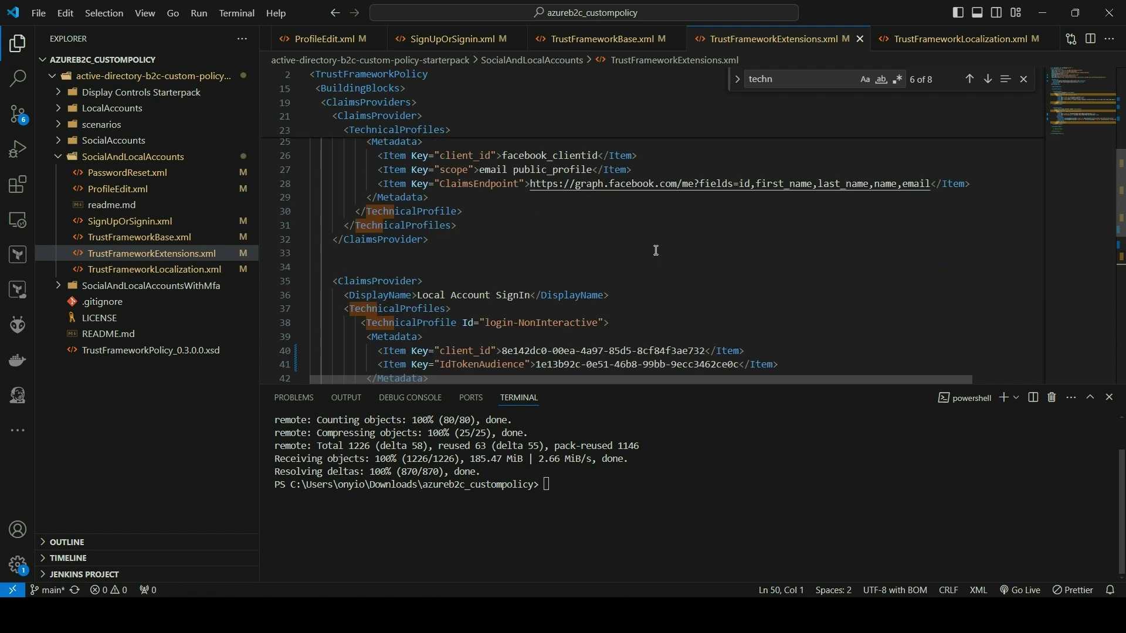
scroll(656, 250, "up", 2)
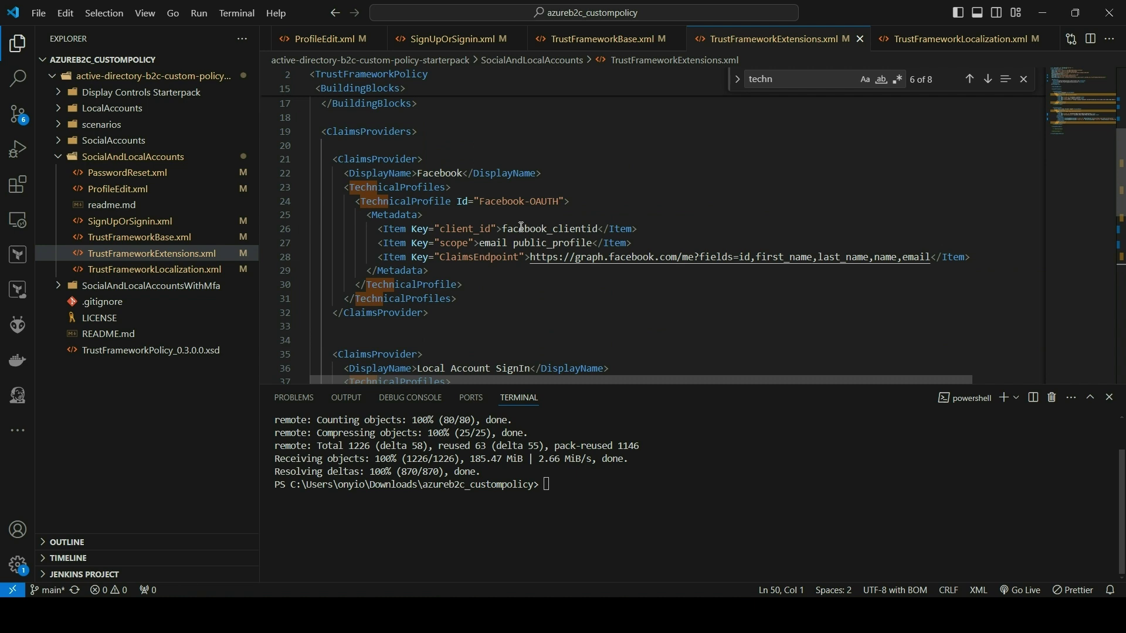
left_click_drag(503, 229, 601, 228)
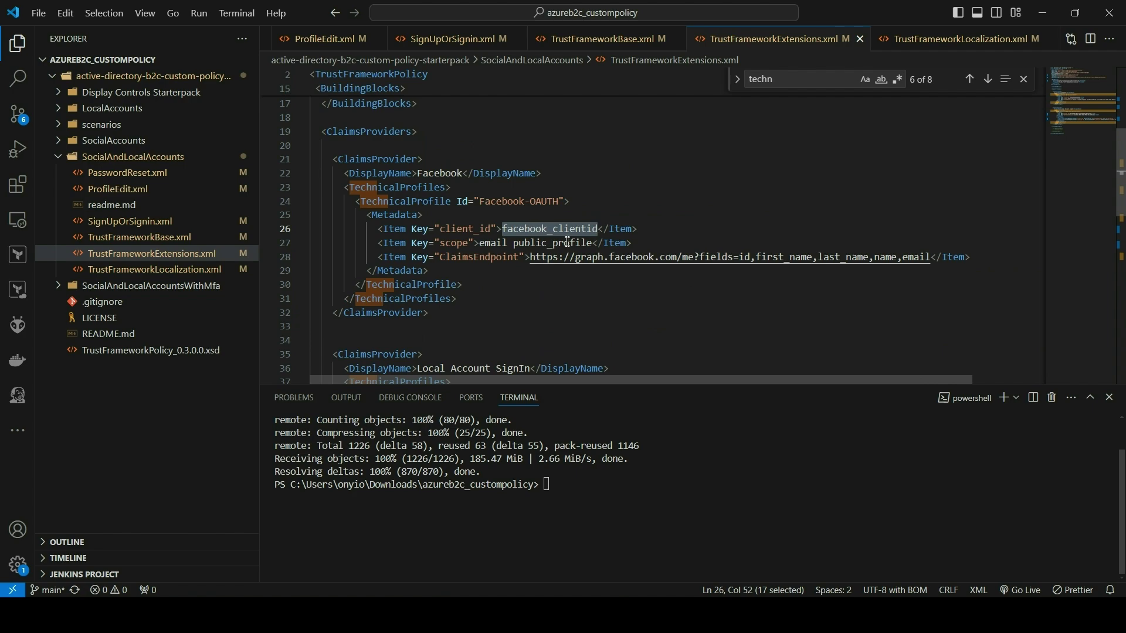
left_click(606, 554)
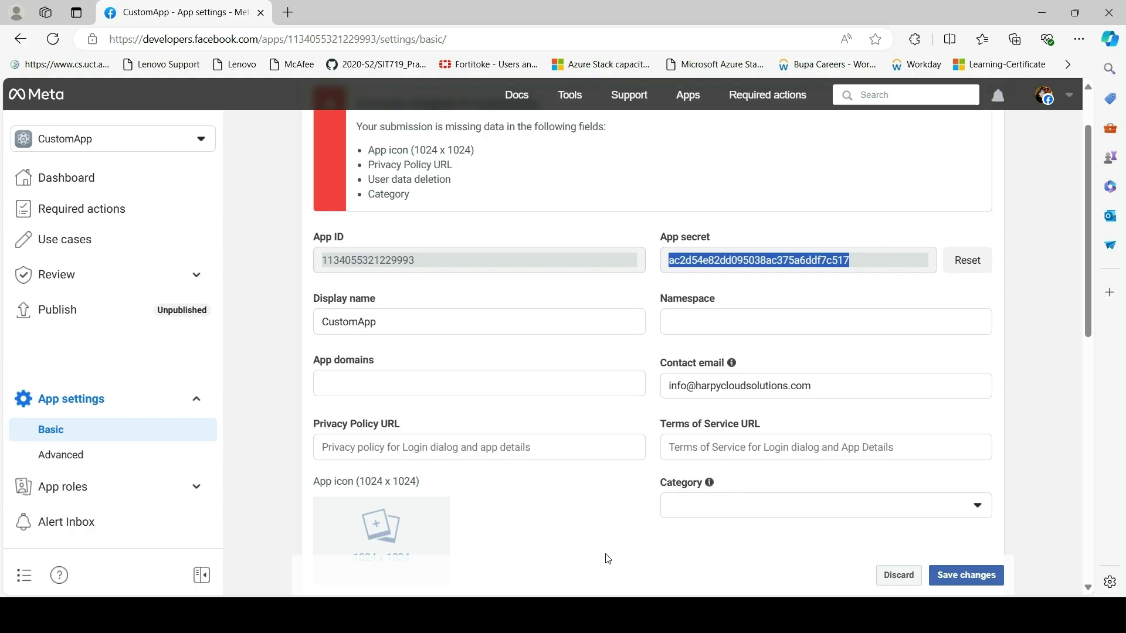
double_click(404, 263)
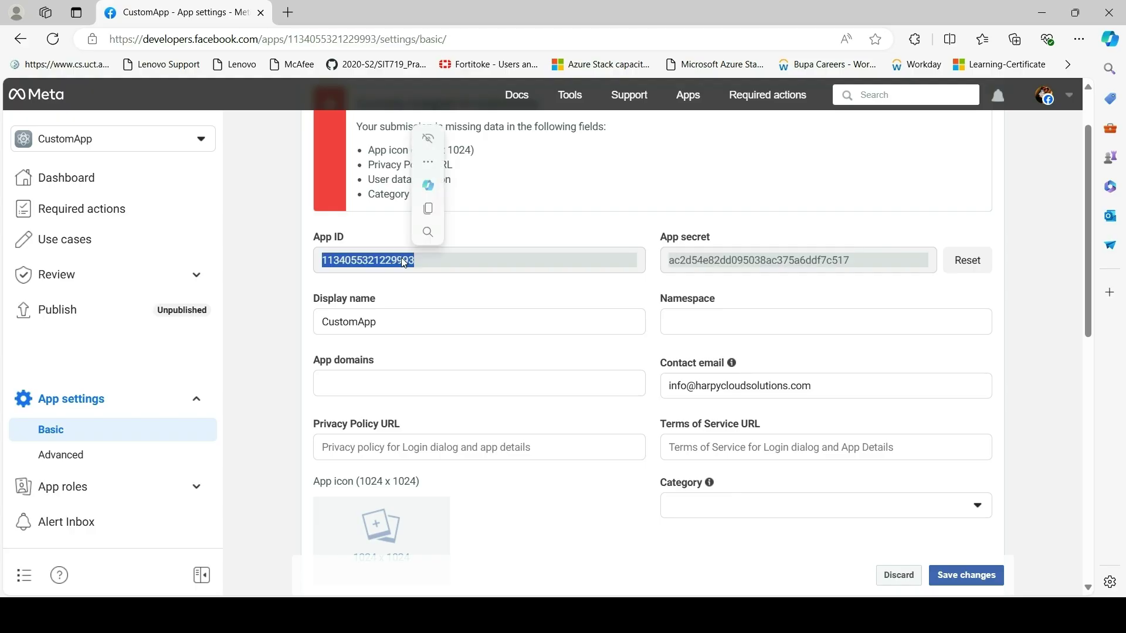
left_click(428, 209)
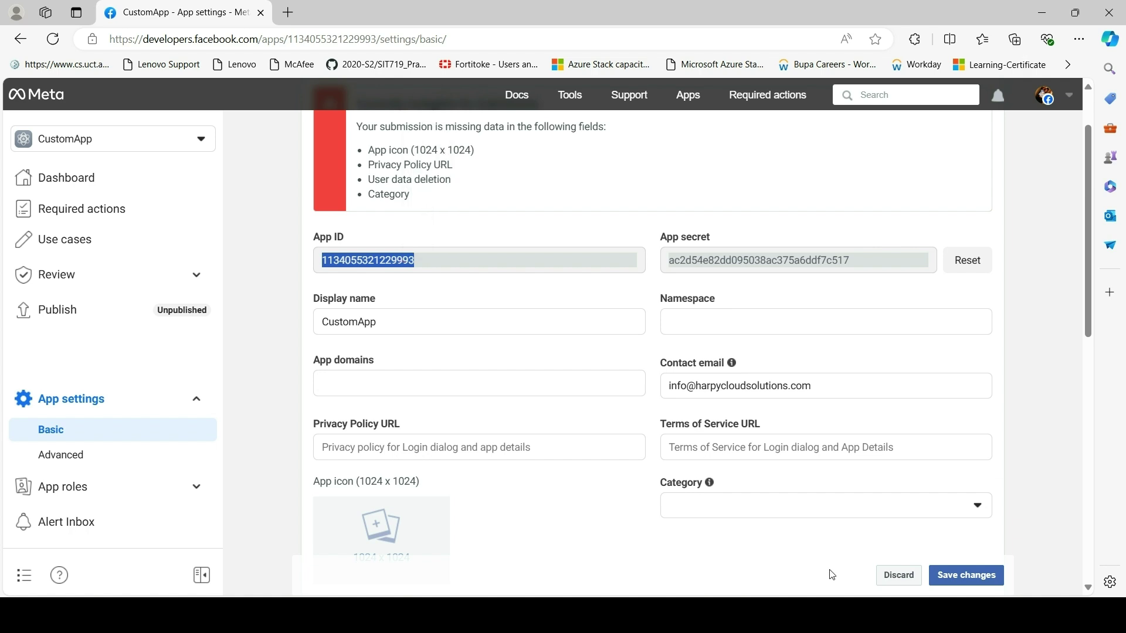
left_click(765, 595)
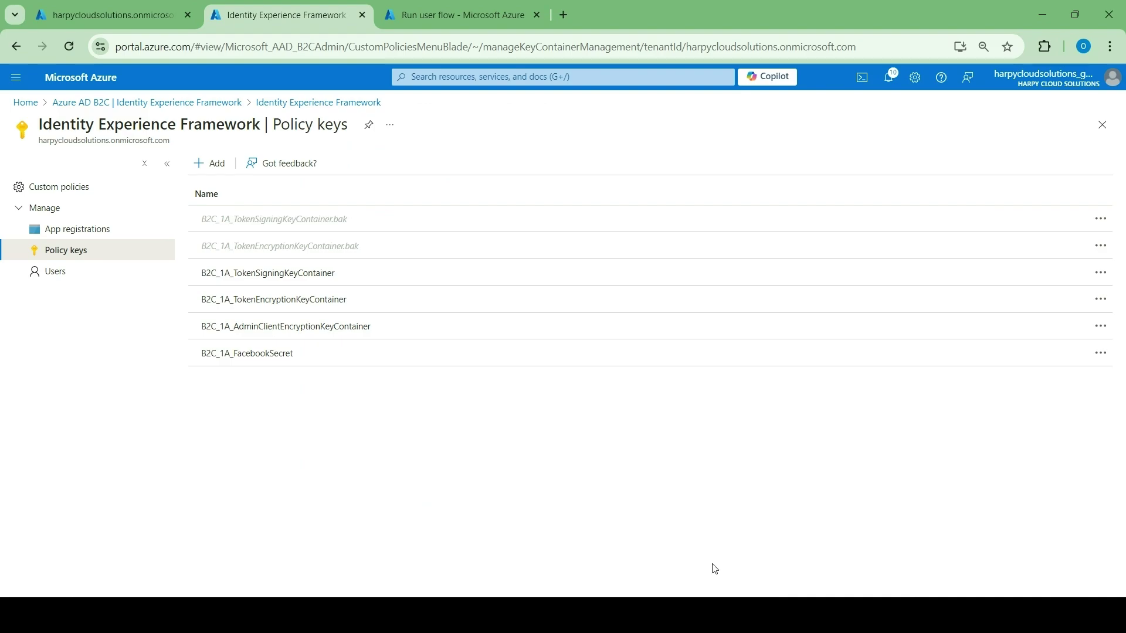
left_click(716, 613)
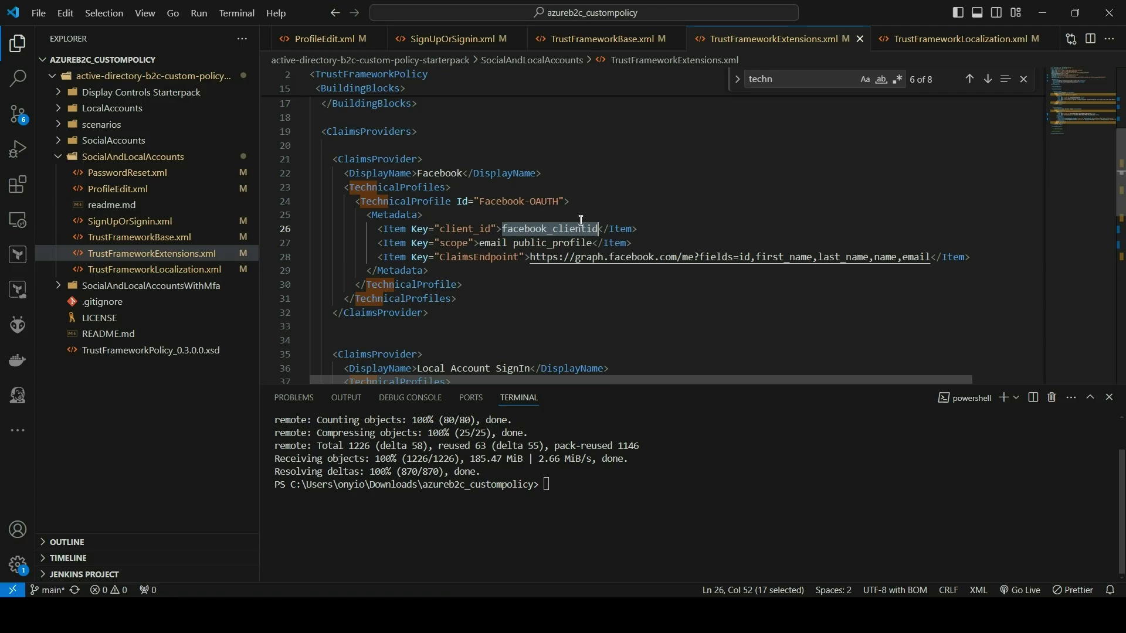
key("ctrl+v")
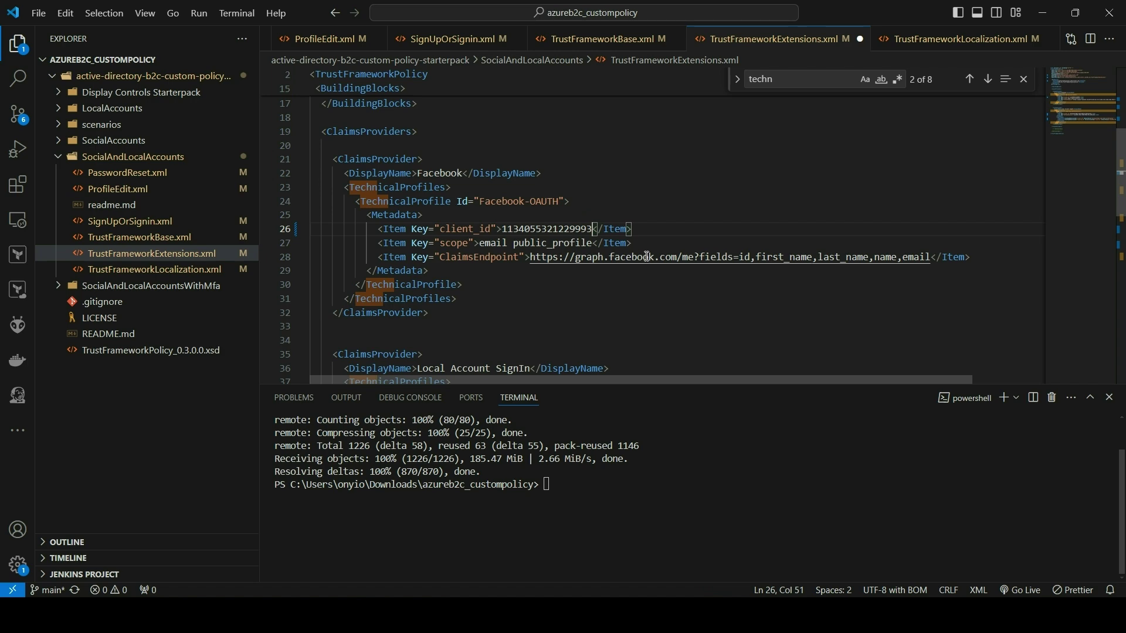
Step: Minimize the Meta app settings window and save TrustFrameworkExtensions.xml in Visual Studio Code
key("alt+Tab")
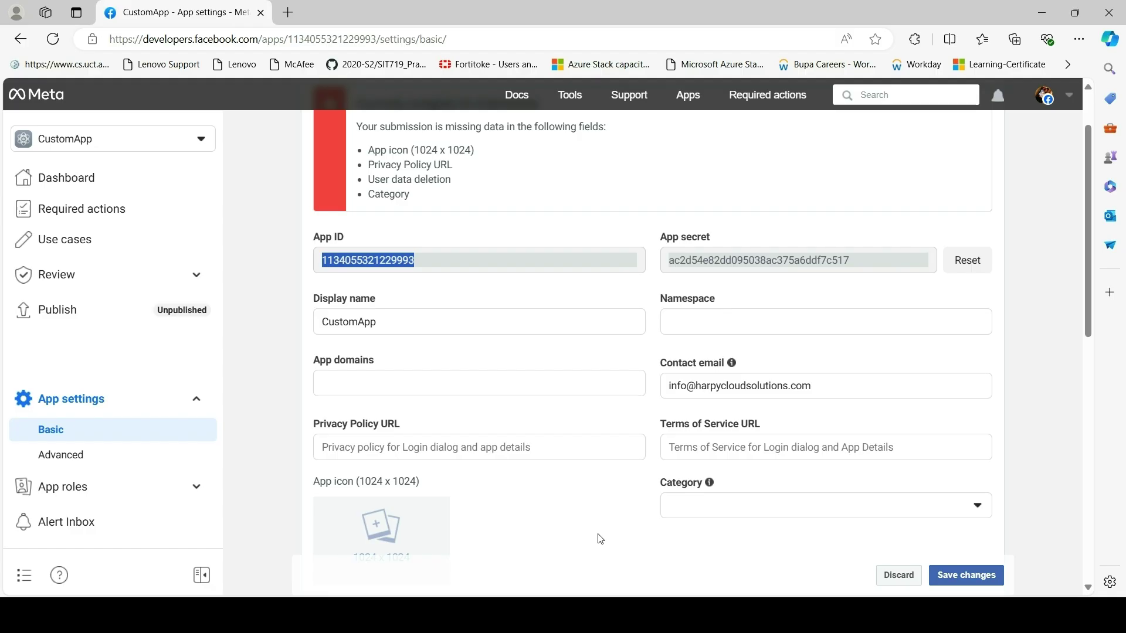
left_click(1038, 7)
left_click(635, 322)
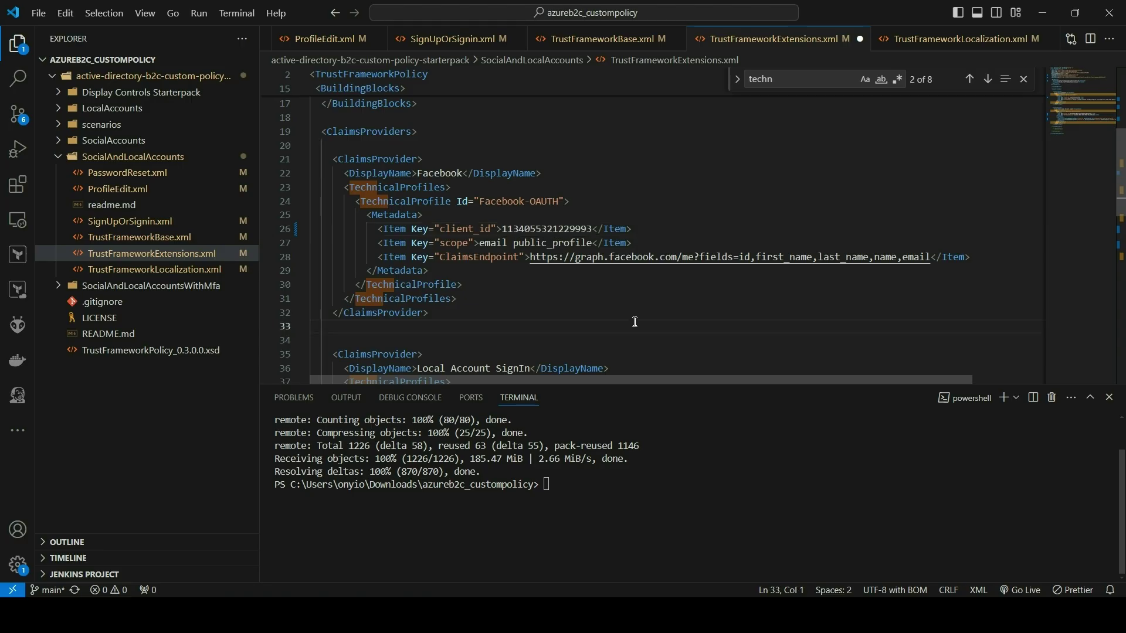
key("ctrl+s")
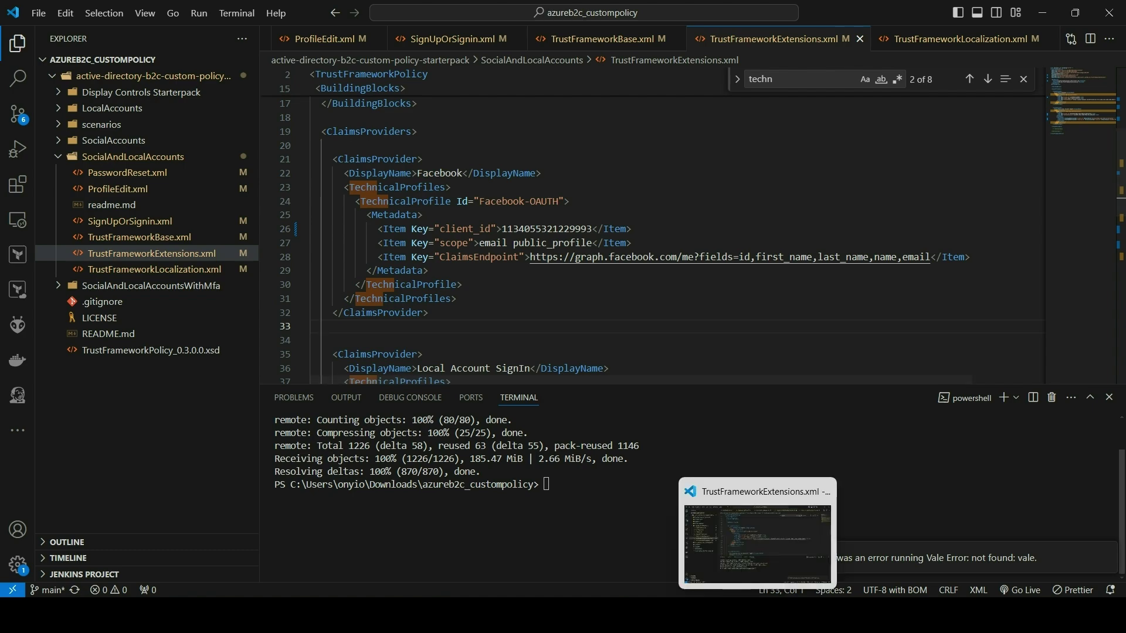
Step: Switch to the Azure portal and upload TrustFrameworkBase.xml as a custom policy in Azure AD B2C's Identity Experience Framework
left_click(756, 615)
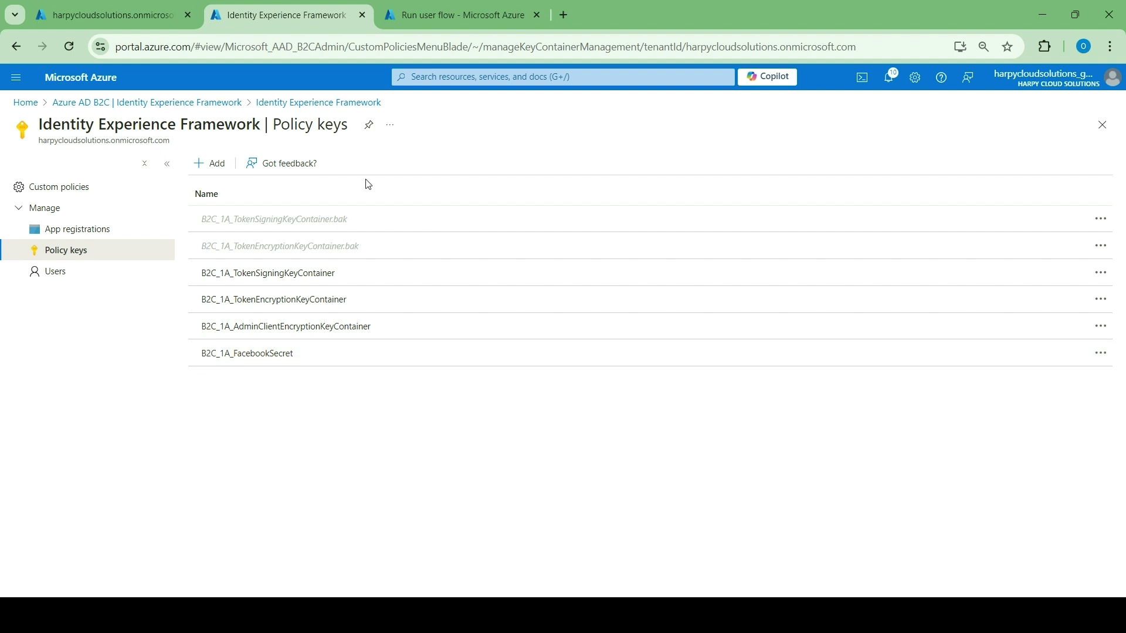
left_click(155, 104)
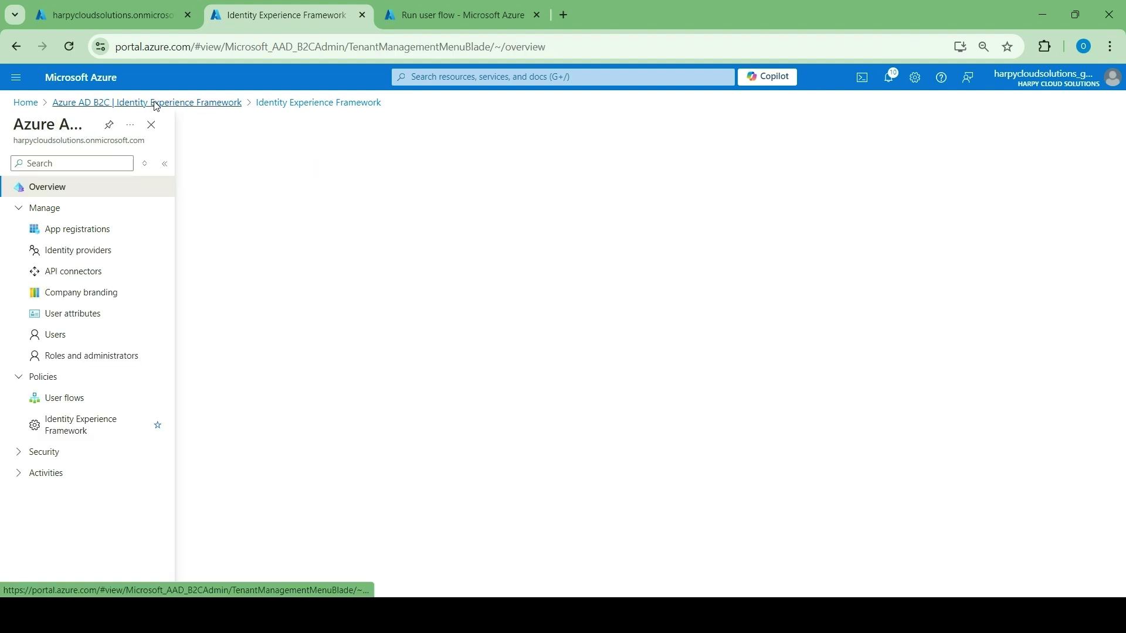
left_click(100, 423)
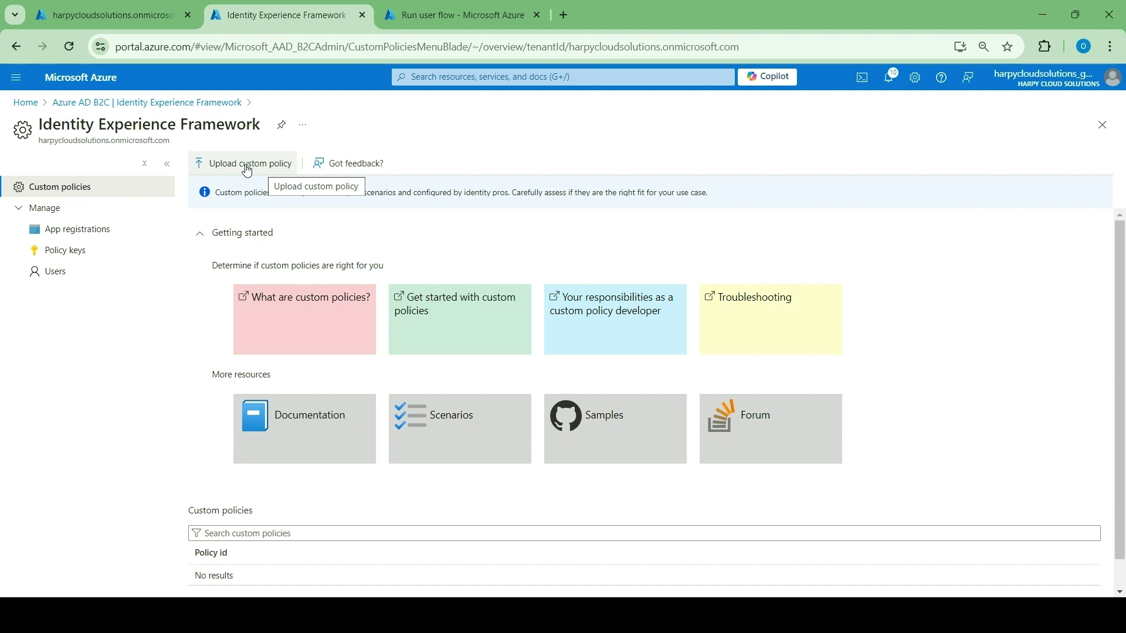
left_click(247, 170)
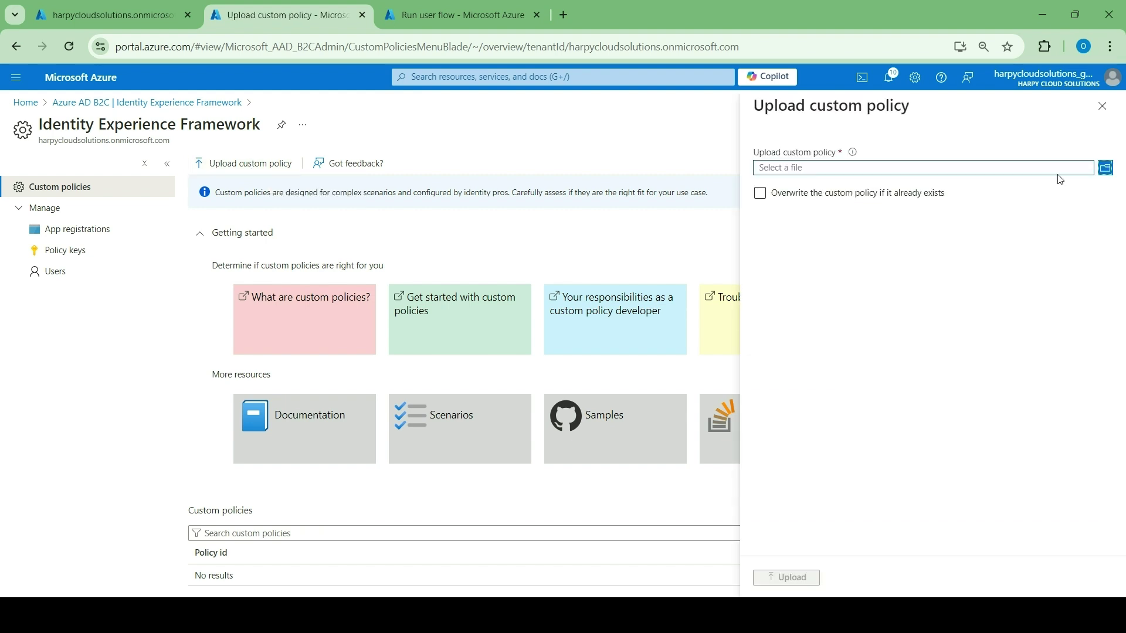
left_click(1104, 168)
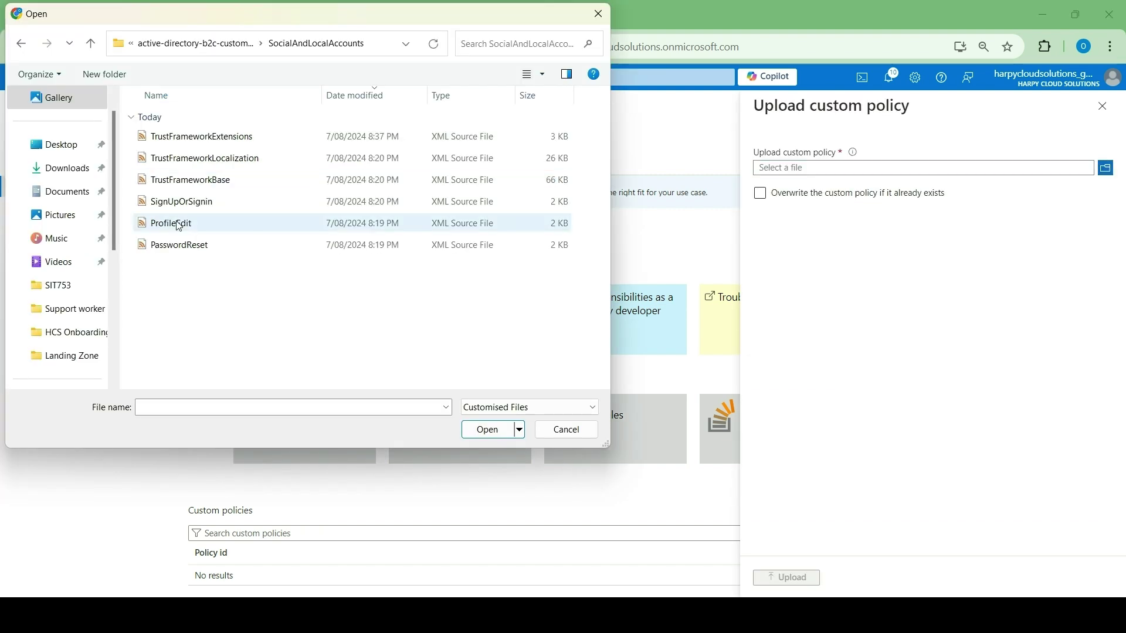
left_click(206, 183)
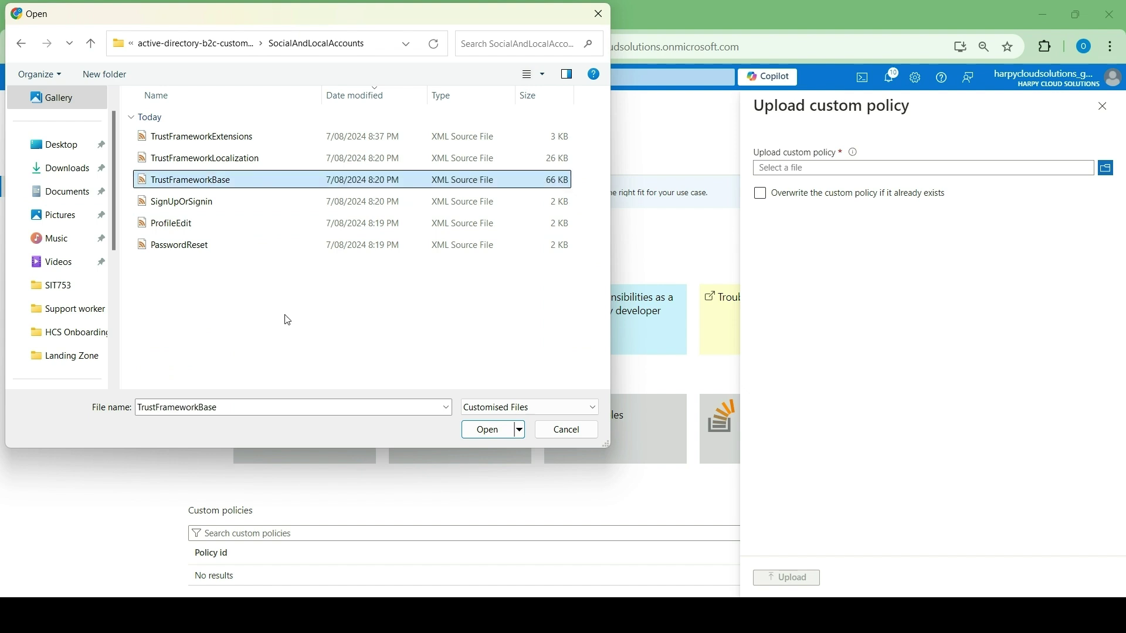
left_click(490, 431)
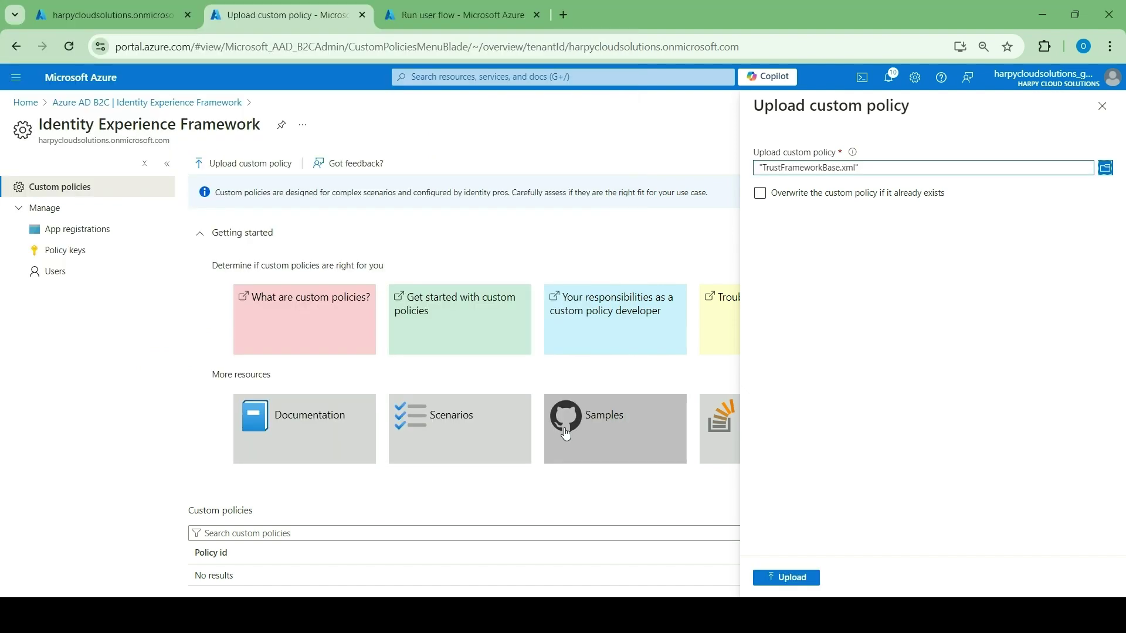
left_click(804, 576)
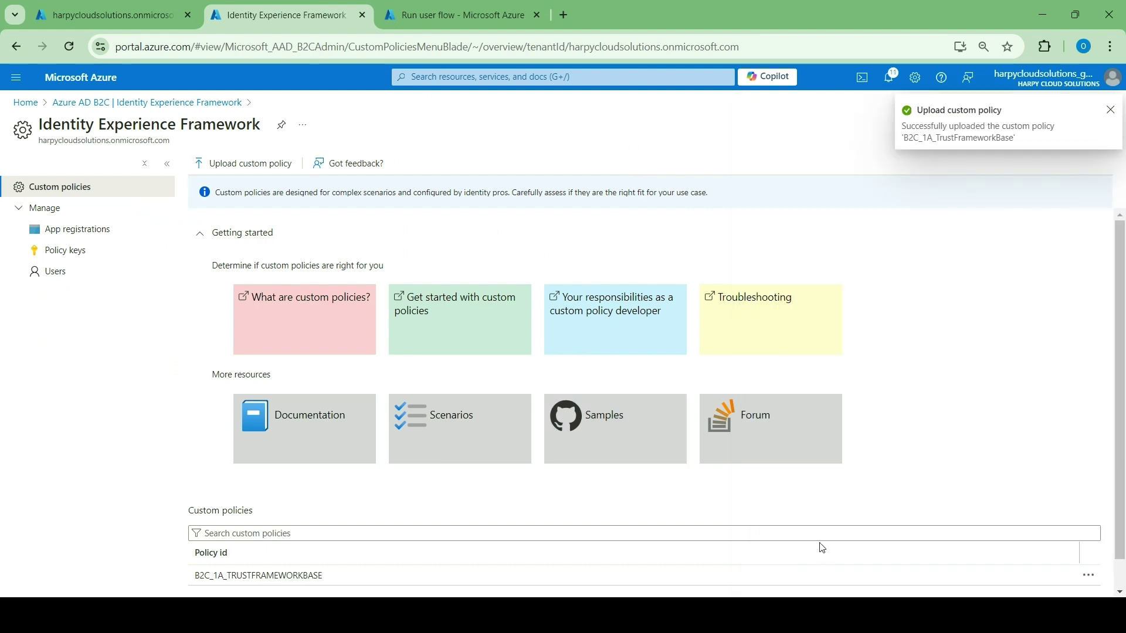
Step: Upload TrustFrameworkLocalization.xml from the SocialAndLocalAccounts folder as a custom policy
left_click(287, 170)
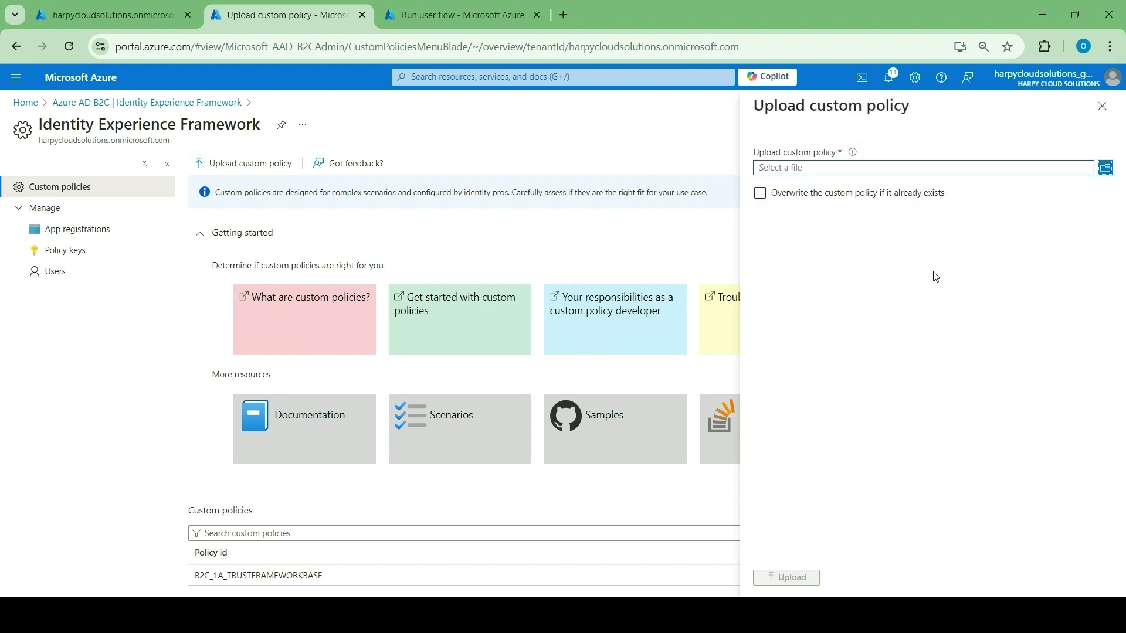
left_click(1106, 168)
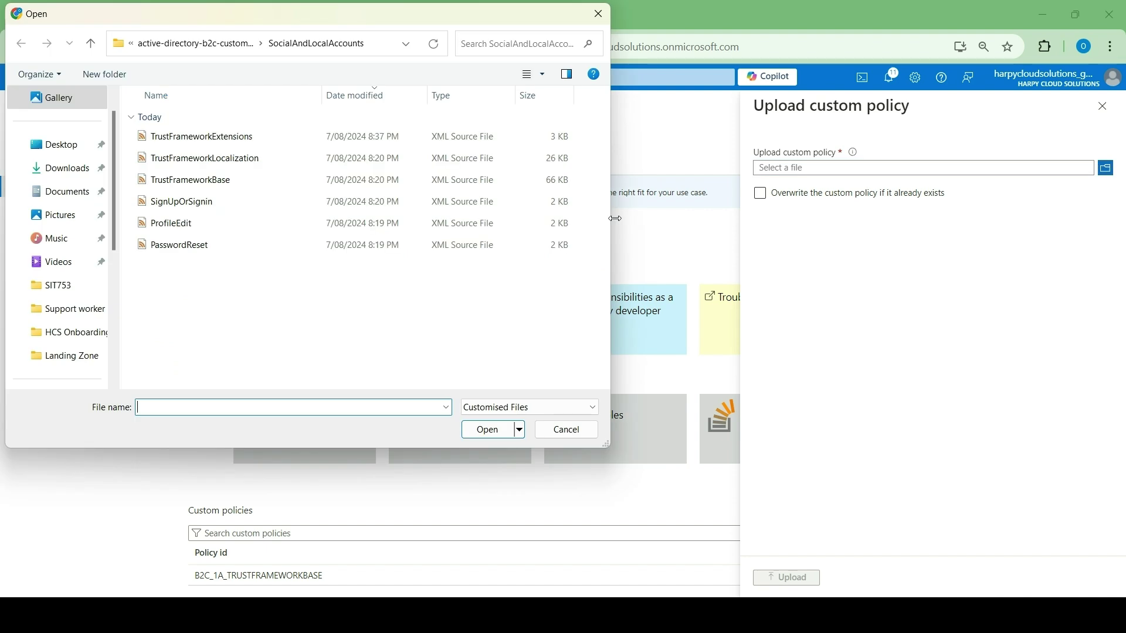
double_click(231, 167)
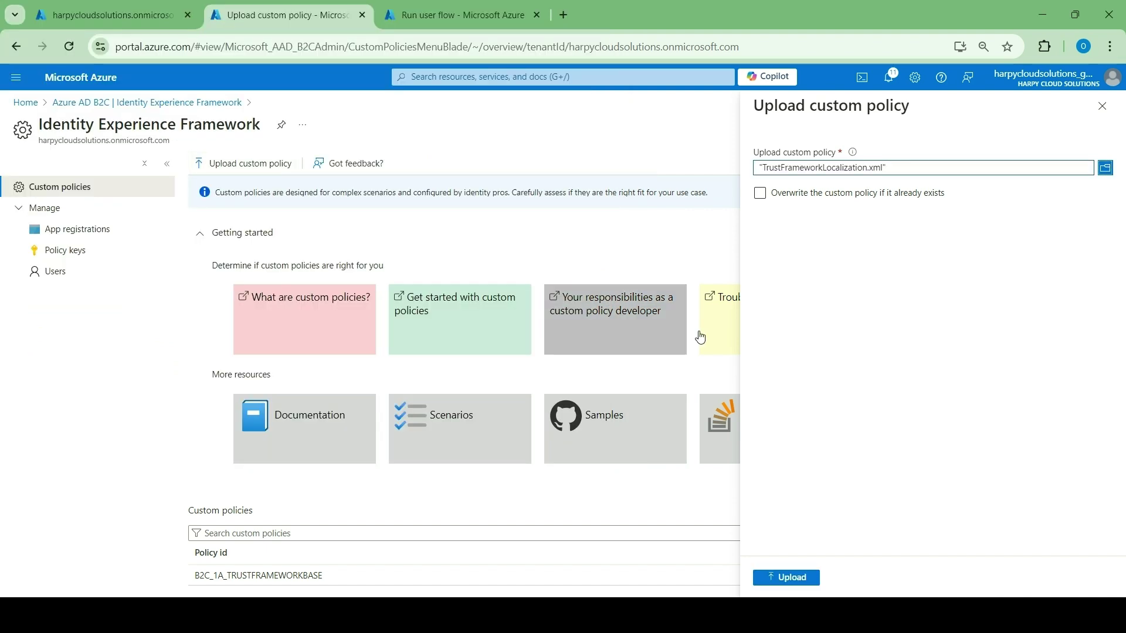
left_click(801, 579)
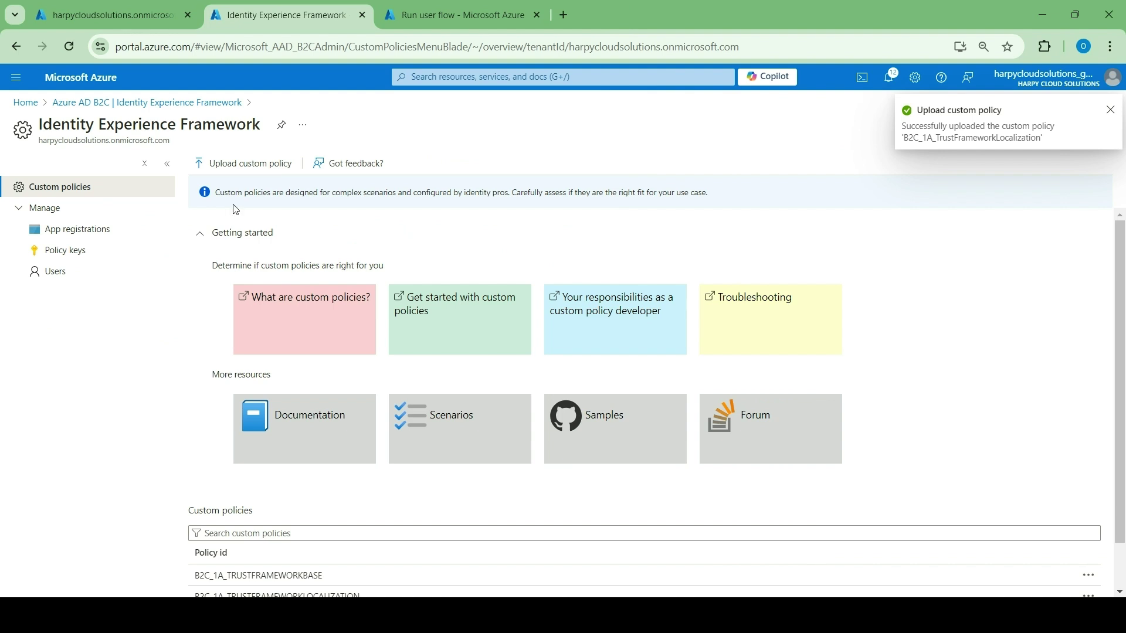
Step: Upload TrustFrameworkExtensions.xml from the SocialAndLocalAccounts folder as a custom policy
left_click(221, 166)
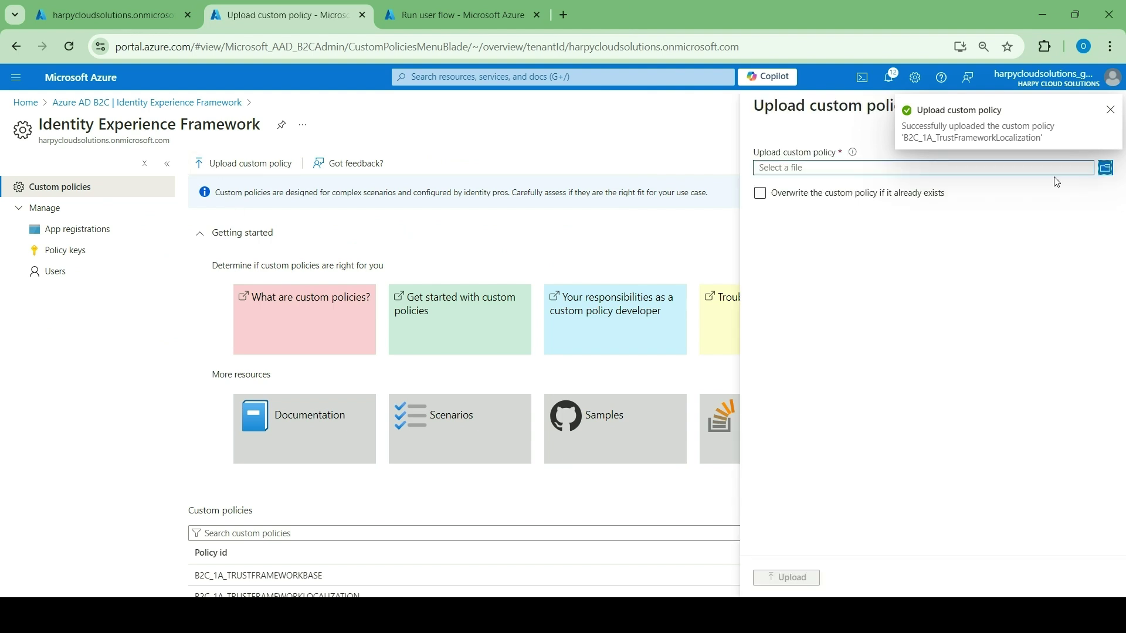
left_click(1105, 170)
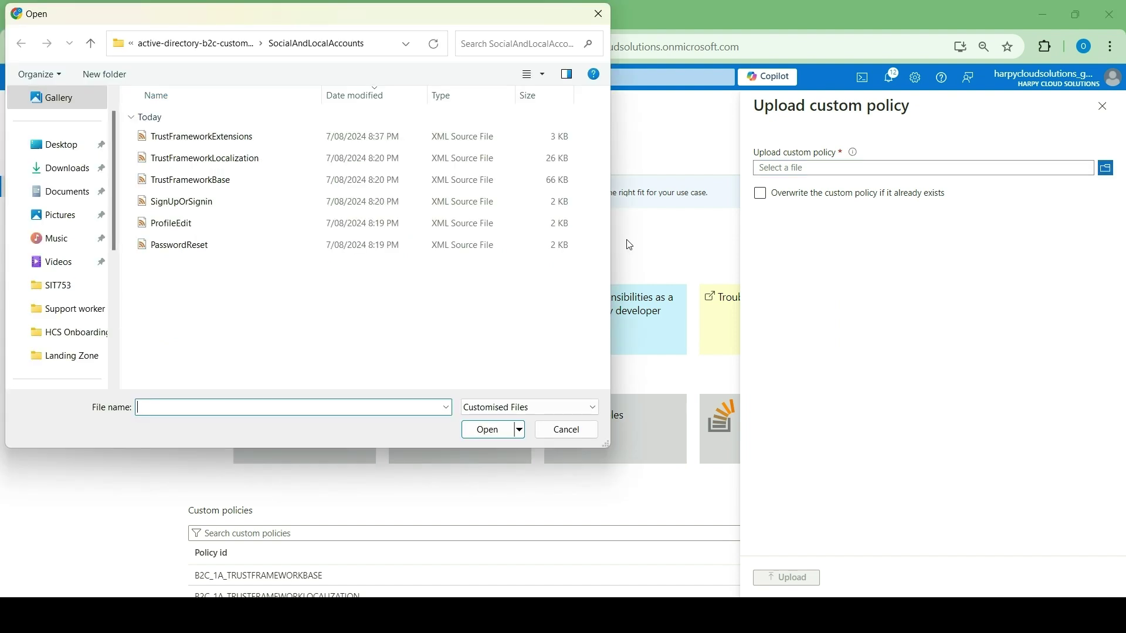
double_click(245, 139)
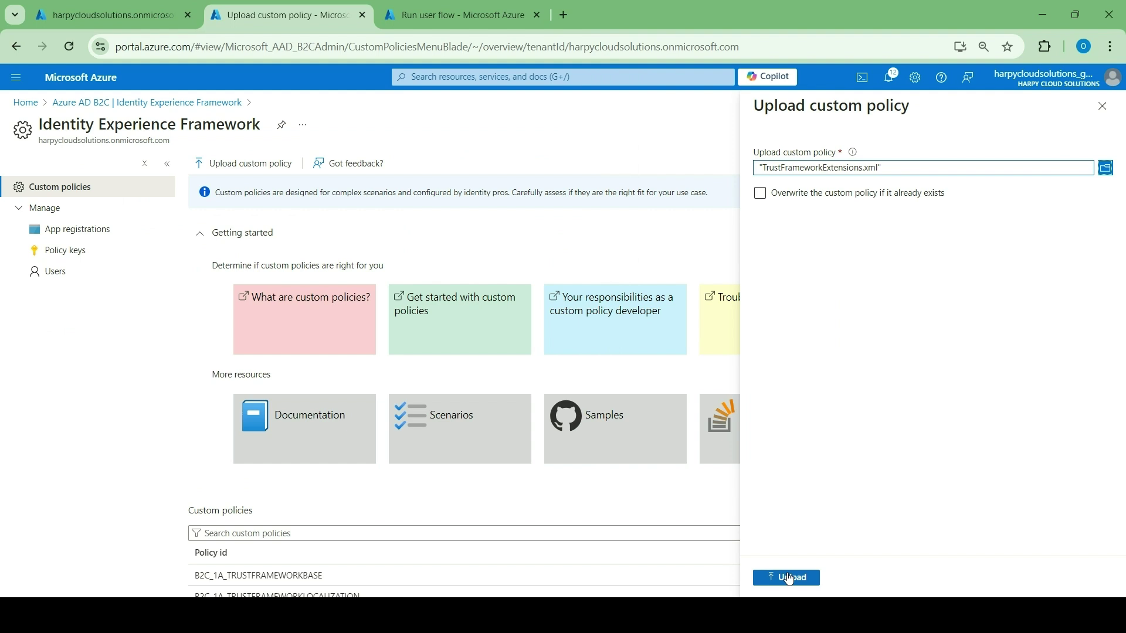
left_click(788, 578)
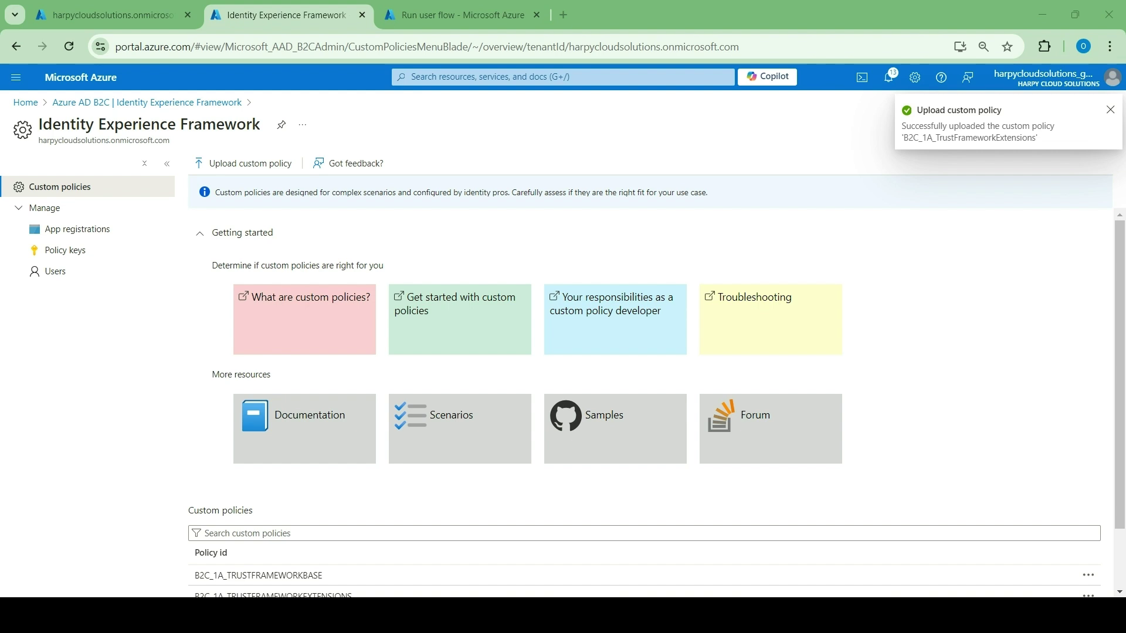
Step: Upload SignUpOrSignin.xml from the SocialAndLocalAccounts folder as a custom policy
left_click(281, 166)
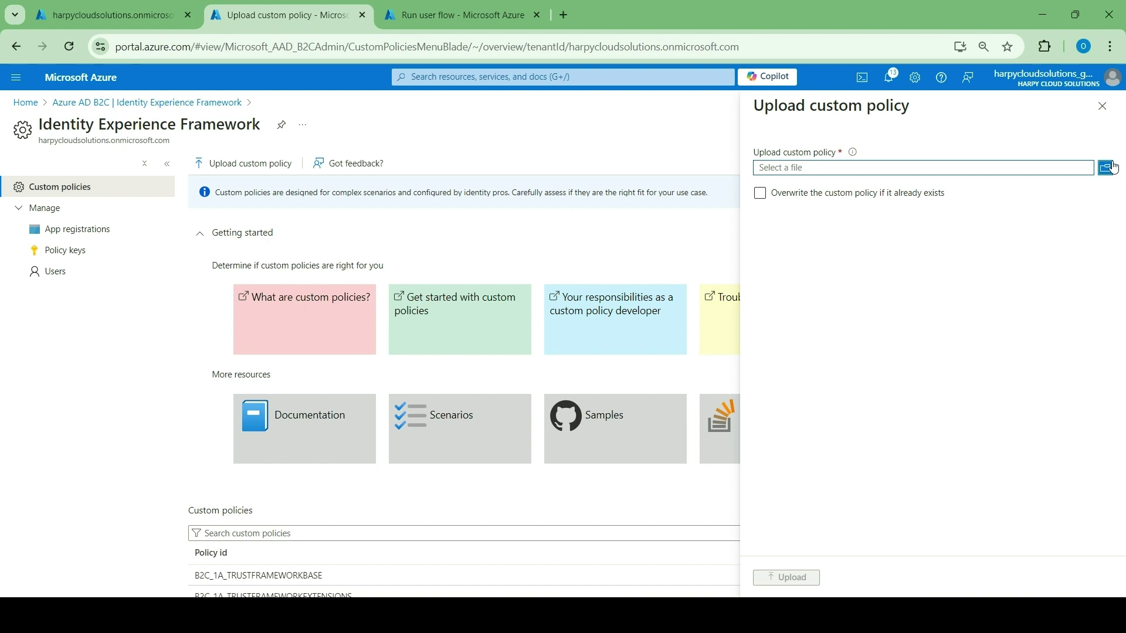
left_click(1108, 168)
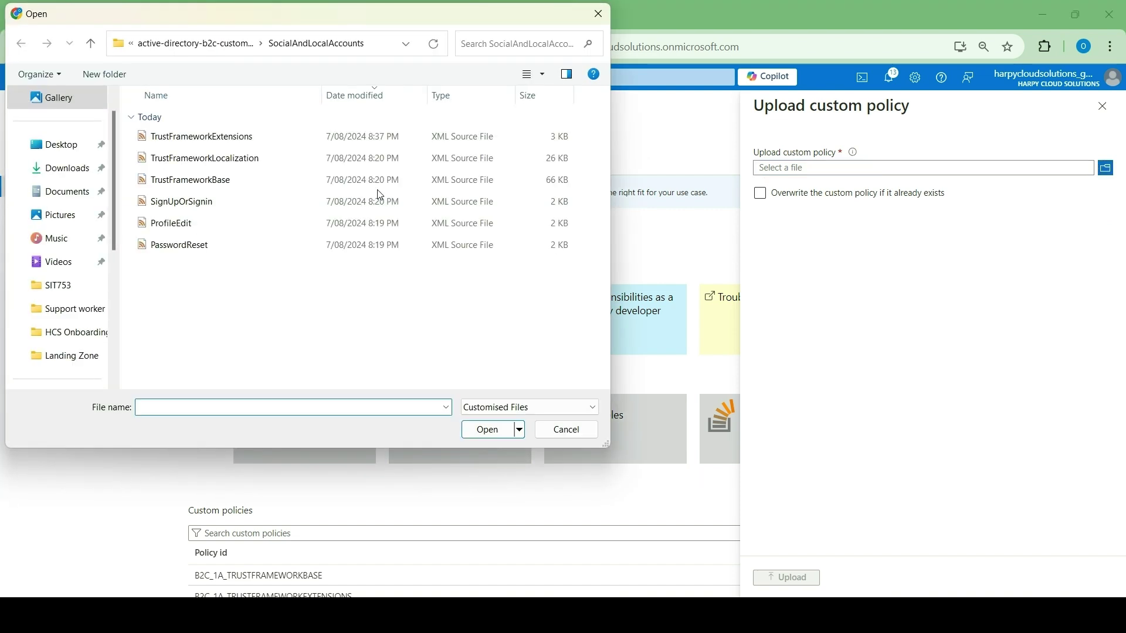
left_click(292, 204)
left_click(291, 204)
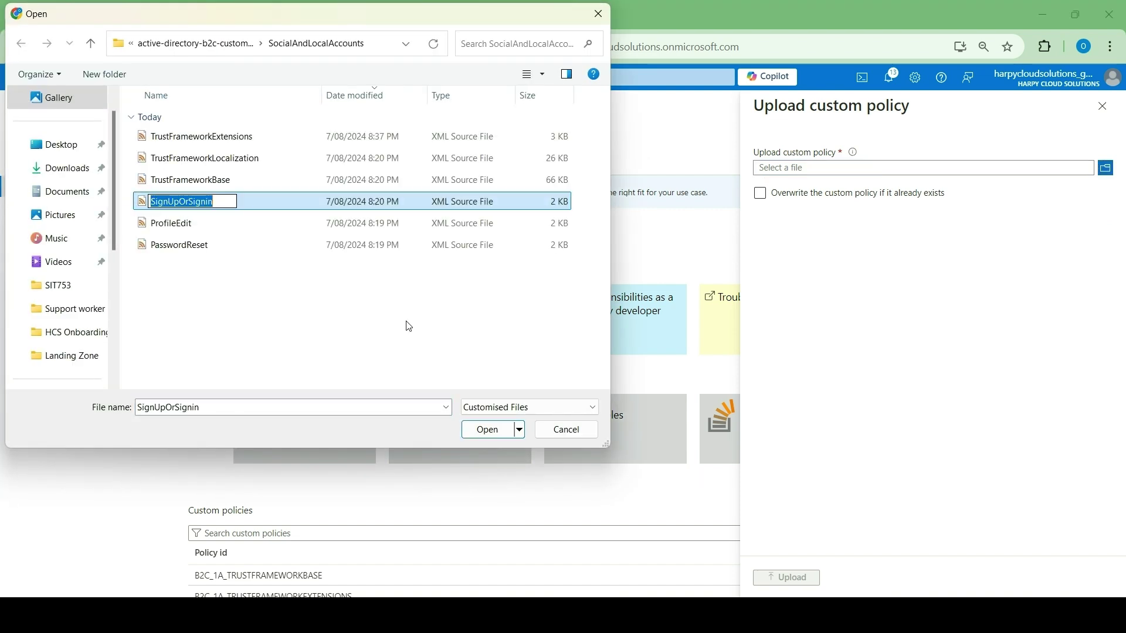
left_click(482, 434)
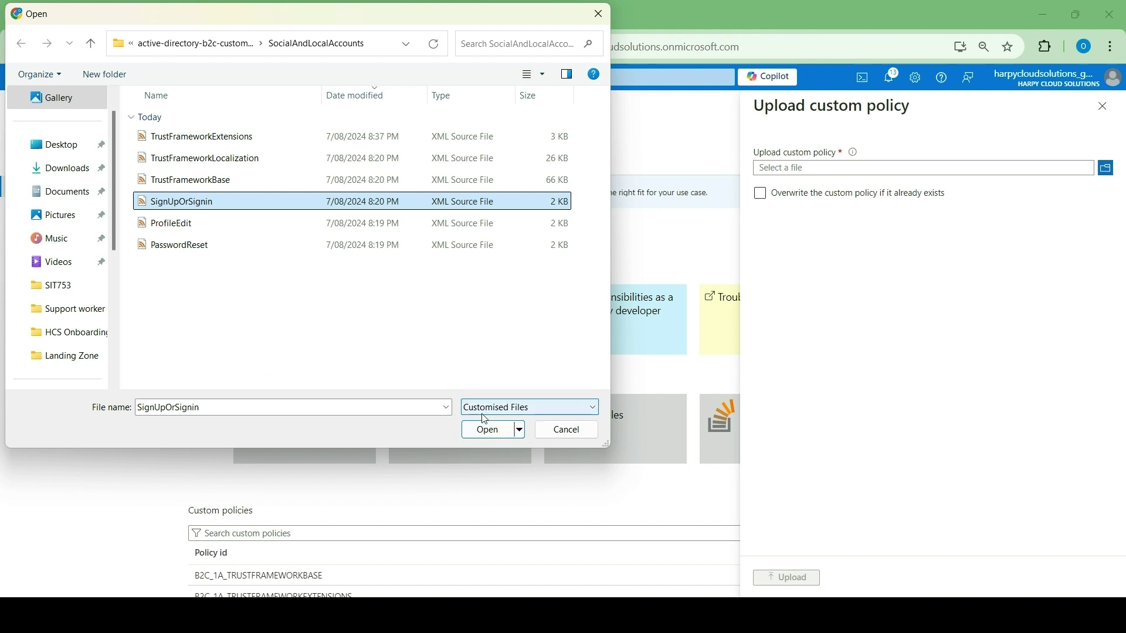
left_click(482, 431)
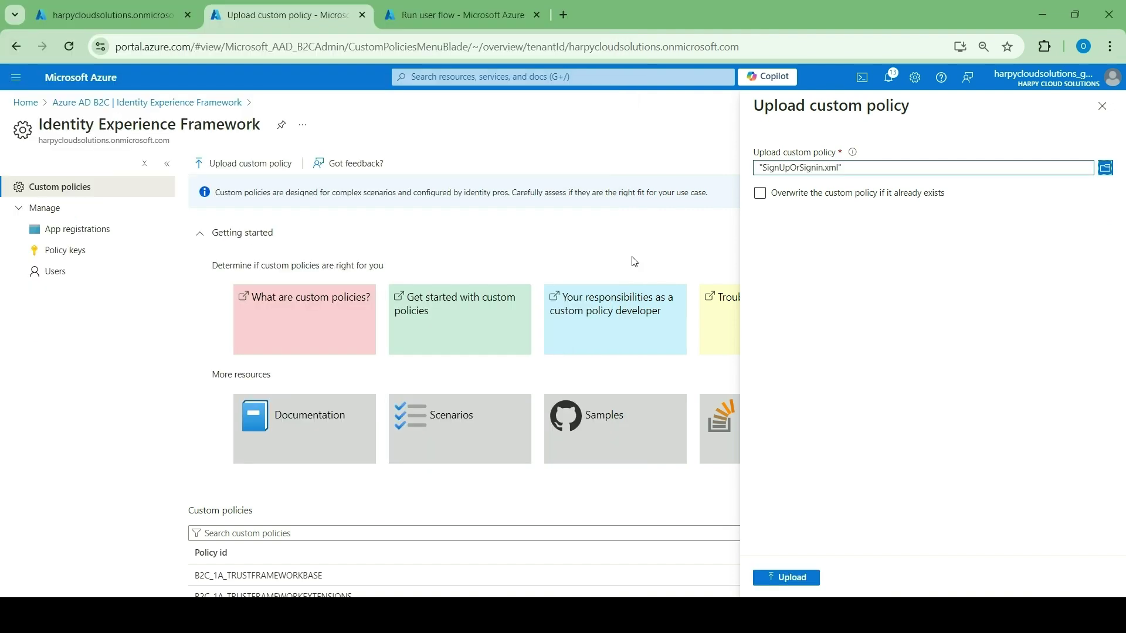
left_click(779, 573)
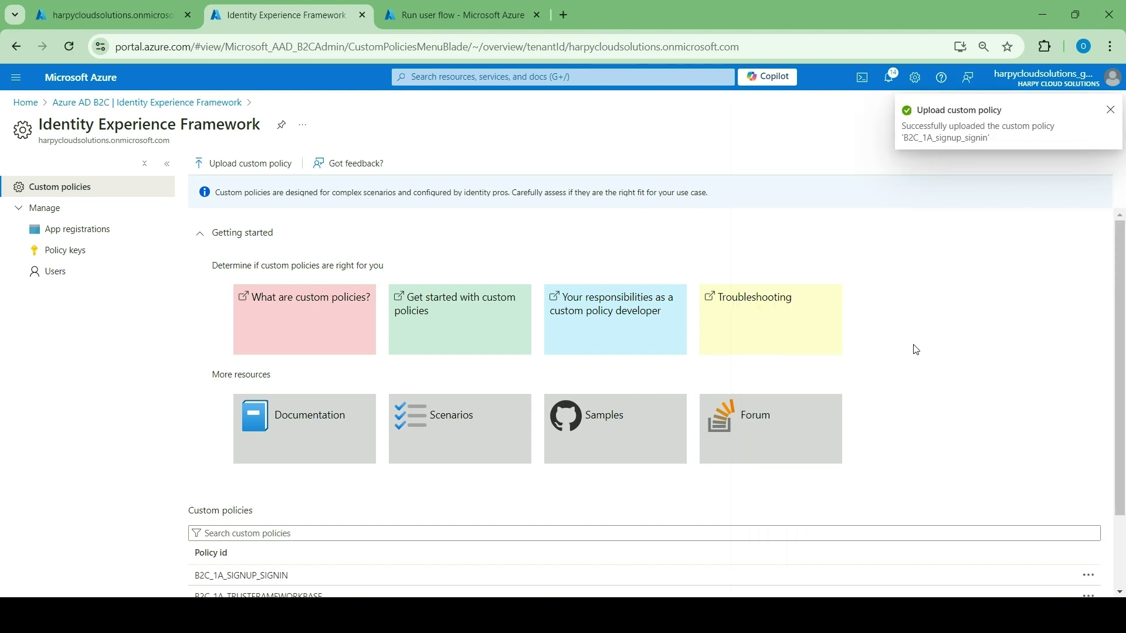
Step: Upload ProfileEdit.xml from the SocialAndLocalAccounts folder as a custom policy
left_click(244, 166)
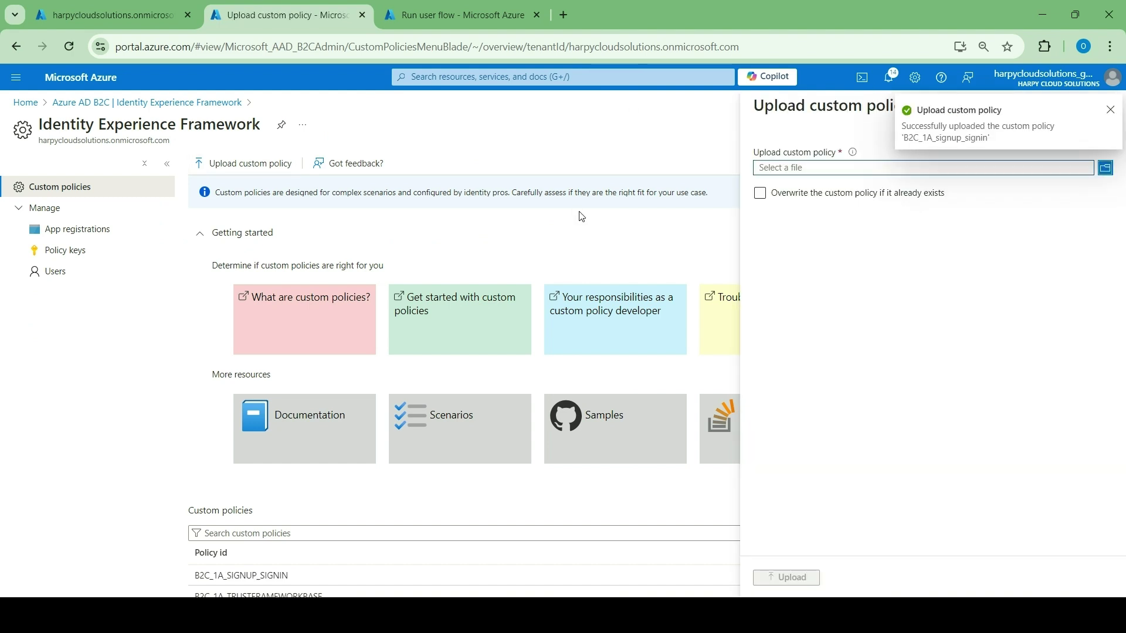
left_click(1105, 169)
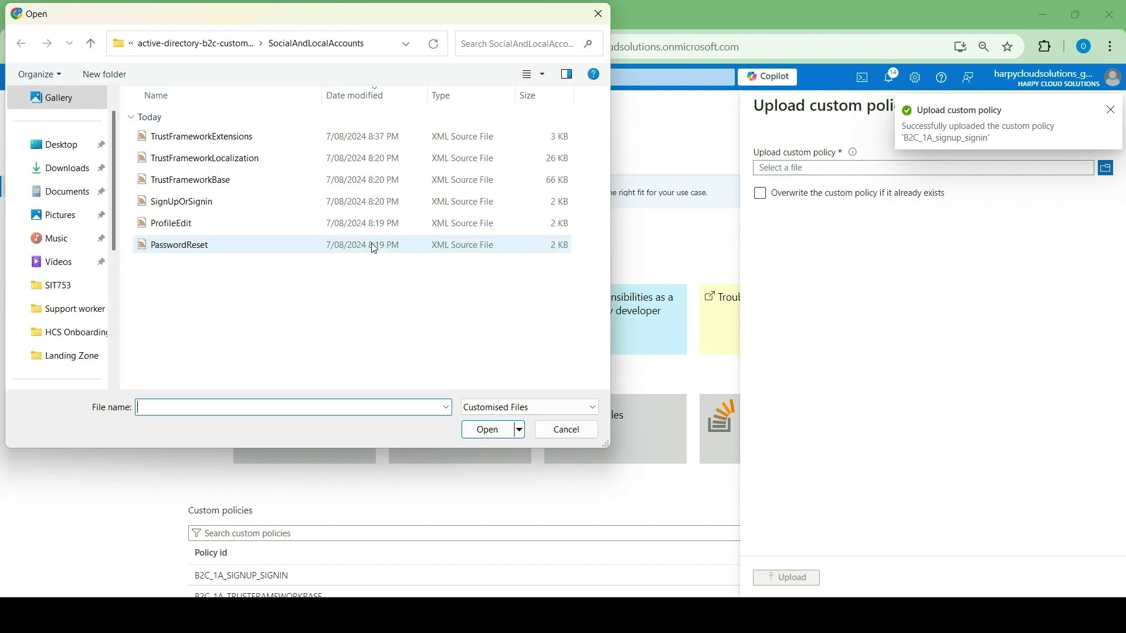
left_click(163, 228)
double_click(163, 230)
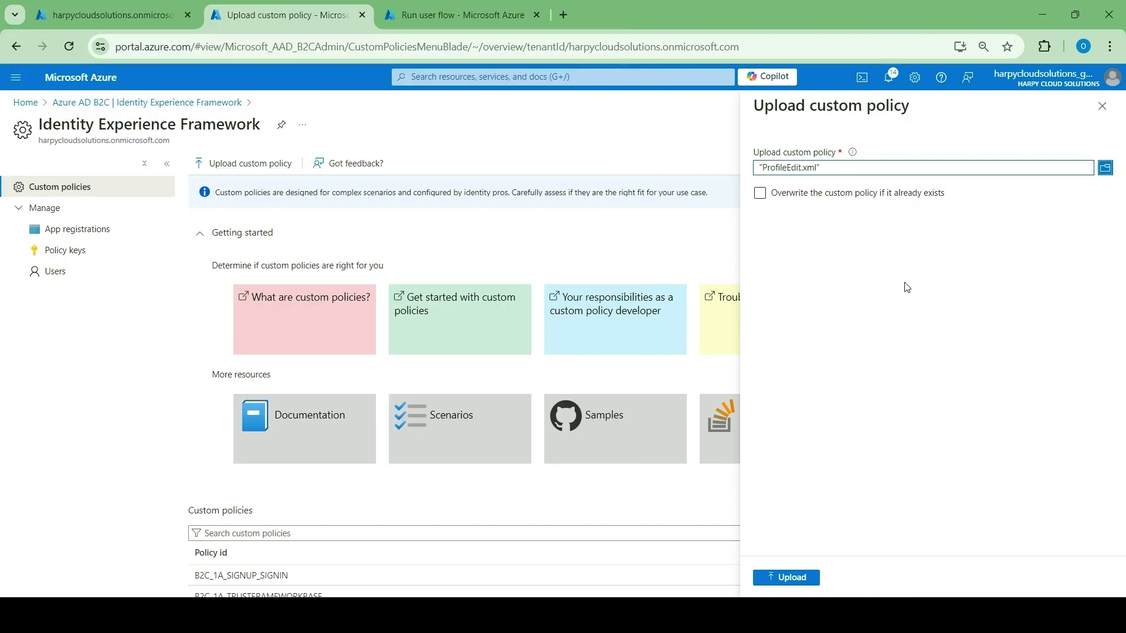
left_click(791, 575)
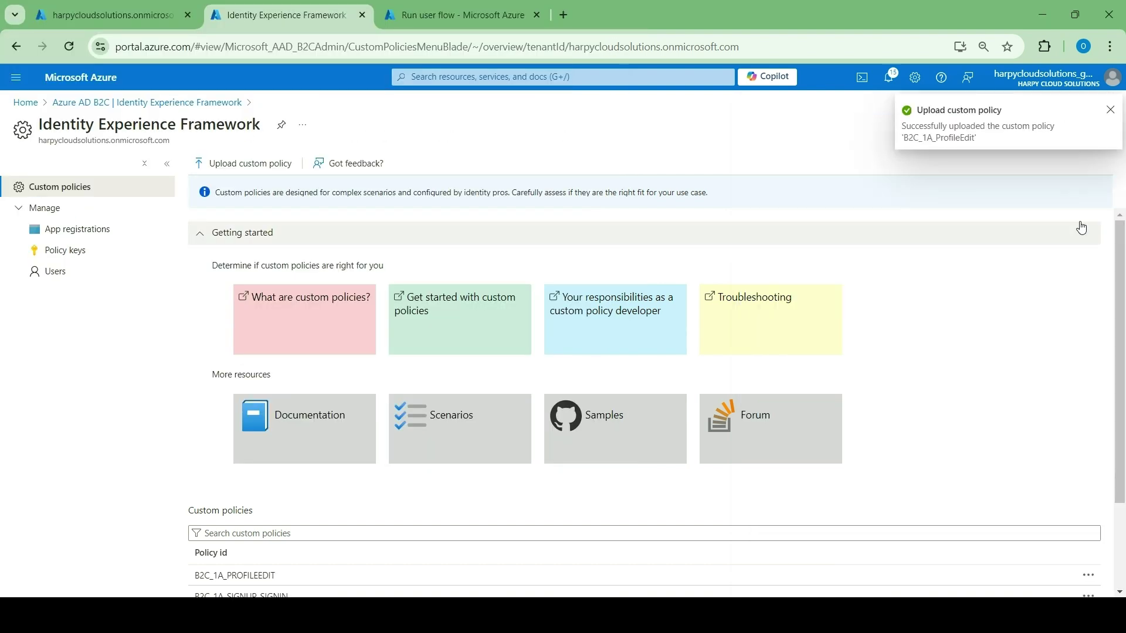
Step: Upload PasswordReset.xml from the SocialAndLocalAccounts folder as a custom policy
left_click(243, 161)
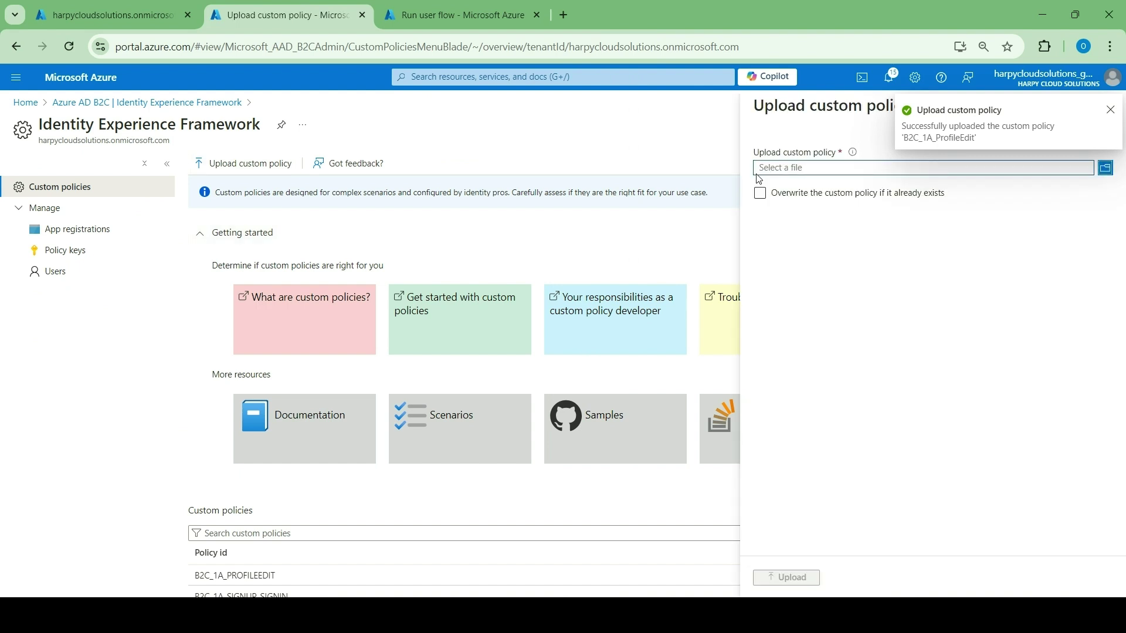
left_click(1105, 169)
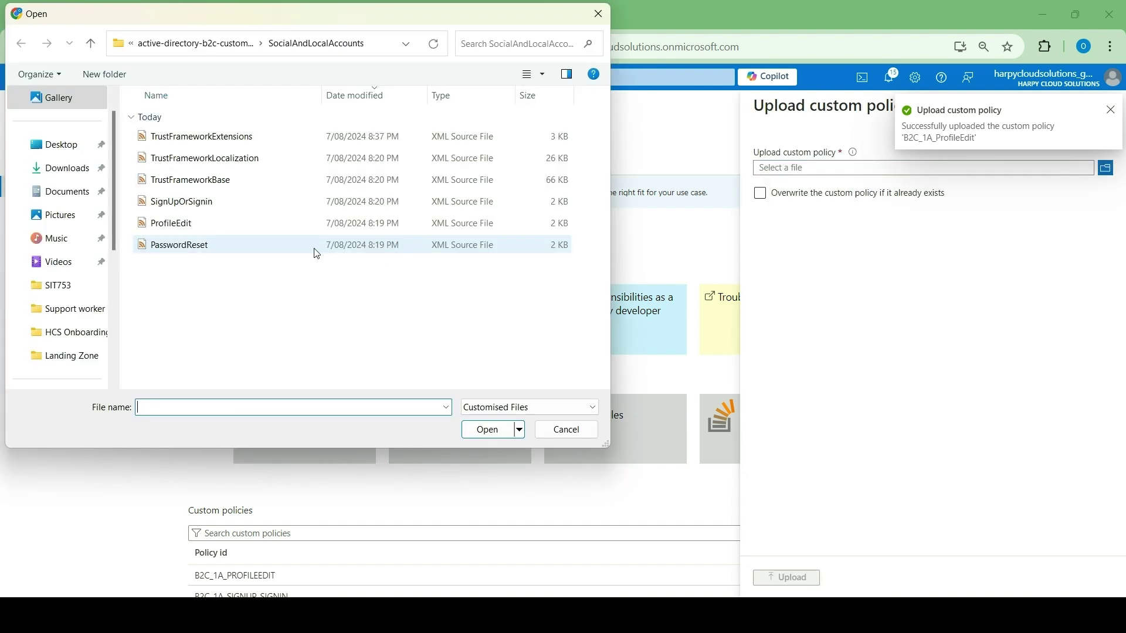
left_click(202, 249)
double_click(202, 248)
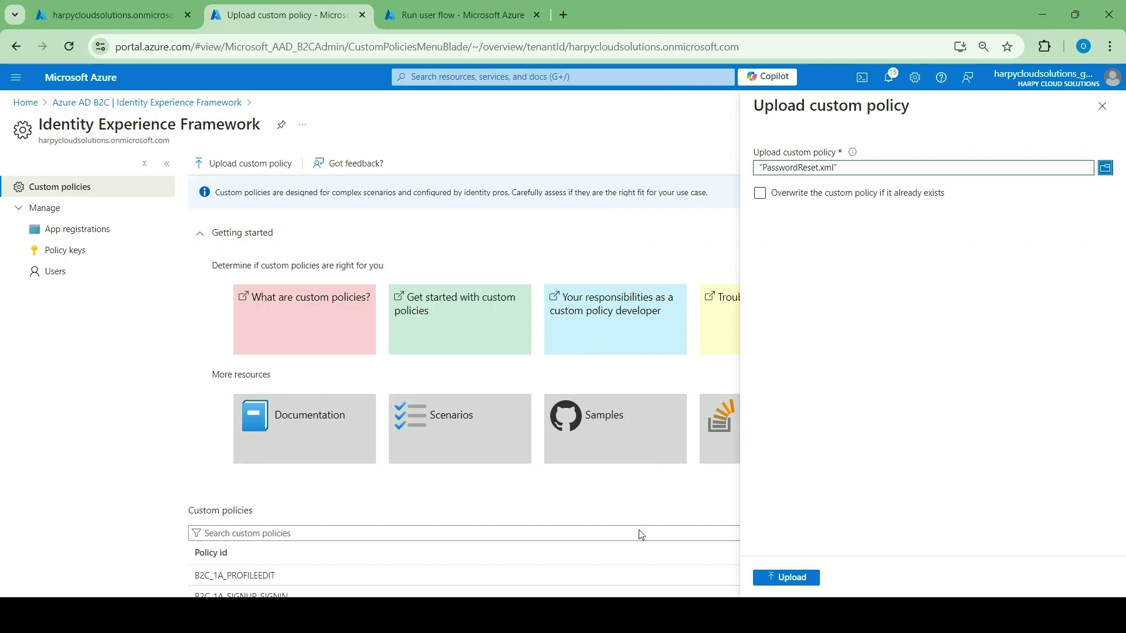
left_click(786, 578)
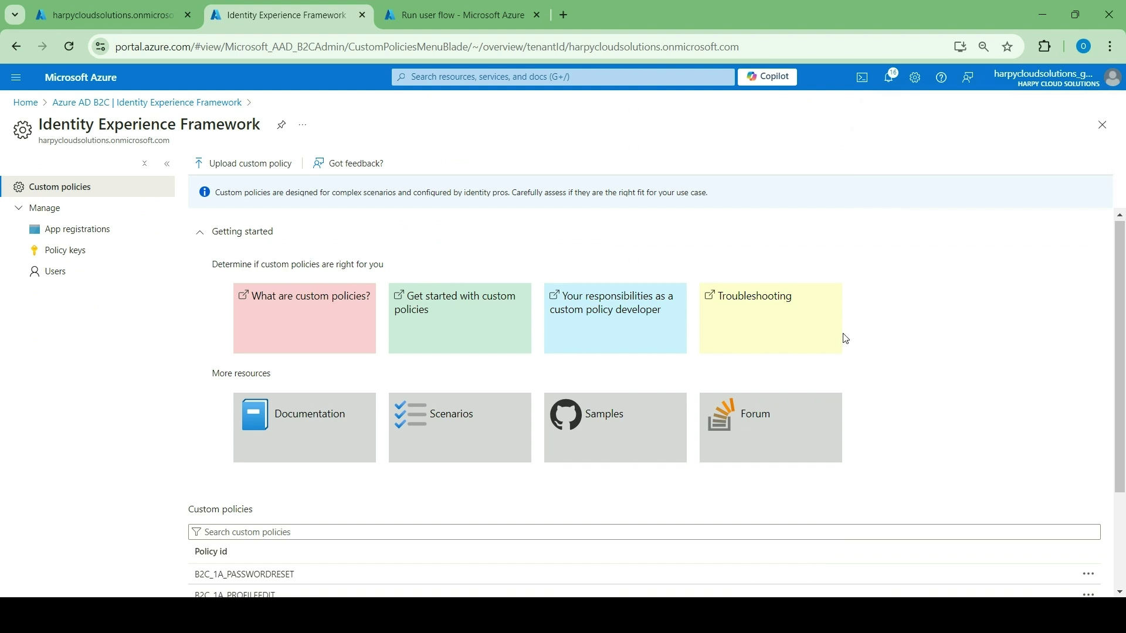
Step: Run the B2C_1A_SIGNUP_SIGNIN custom policy and try to sign in with the prefilled local email account
scroll(845, 339, "down", 3)
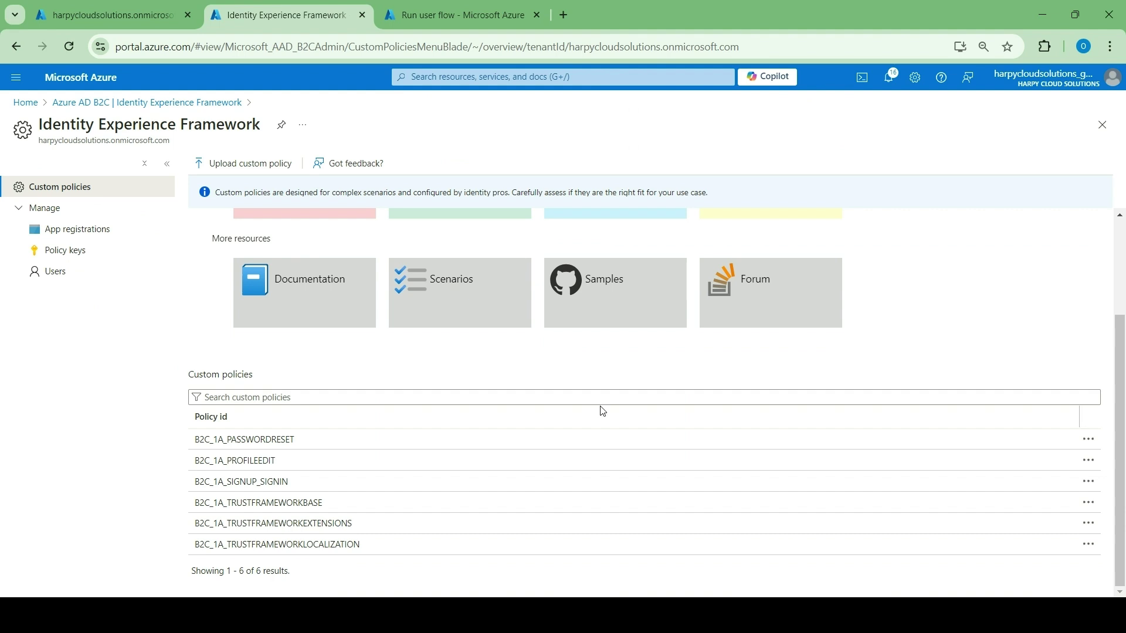
left_click(257, 490)
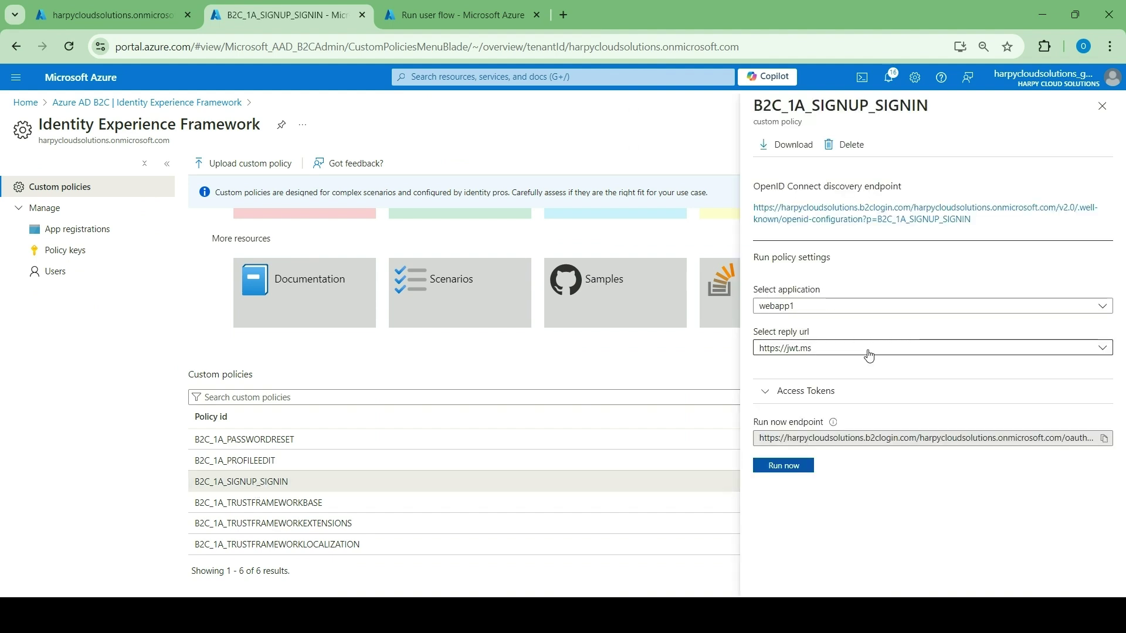
left_click(784, 466)
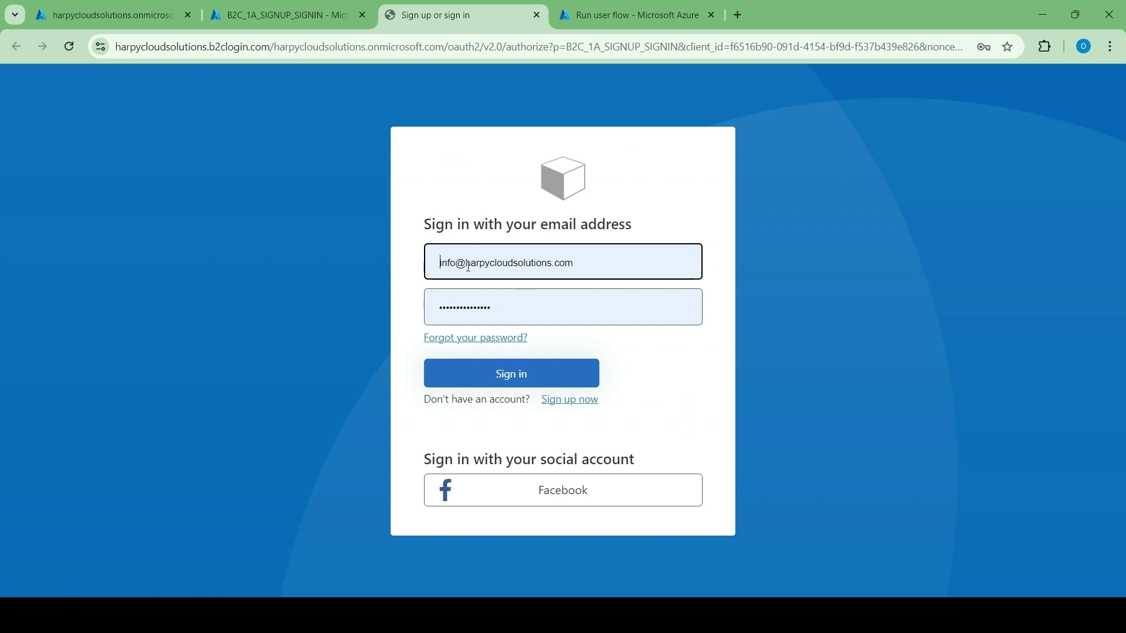
left_click(506, 371)
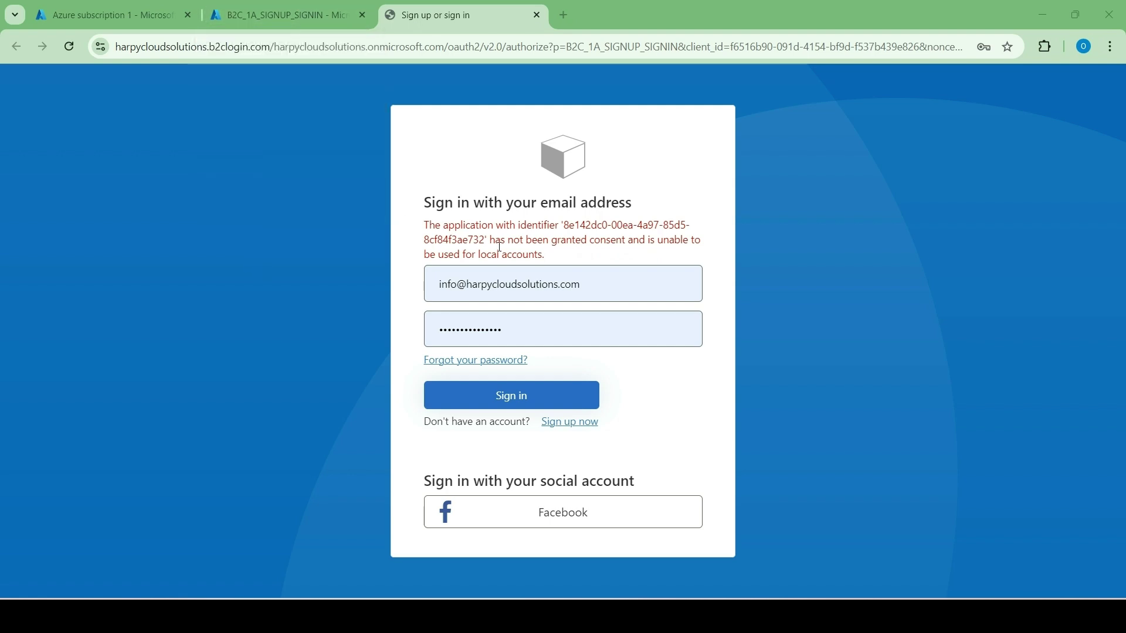
Step: Return to Azure AD B2C in the Azure portal and open the ProxyIdentityExperienceFramework registration from the list of all applications
left_click(263, 26)
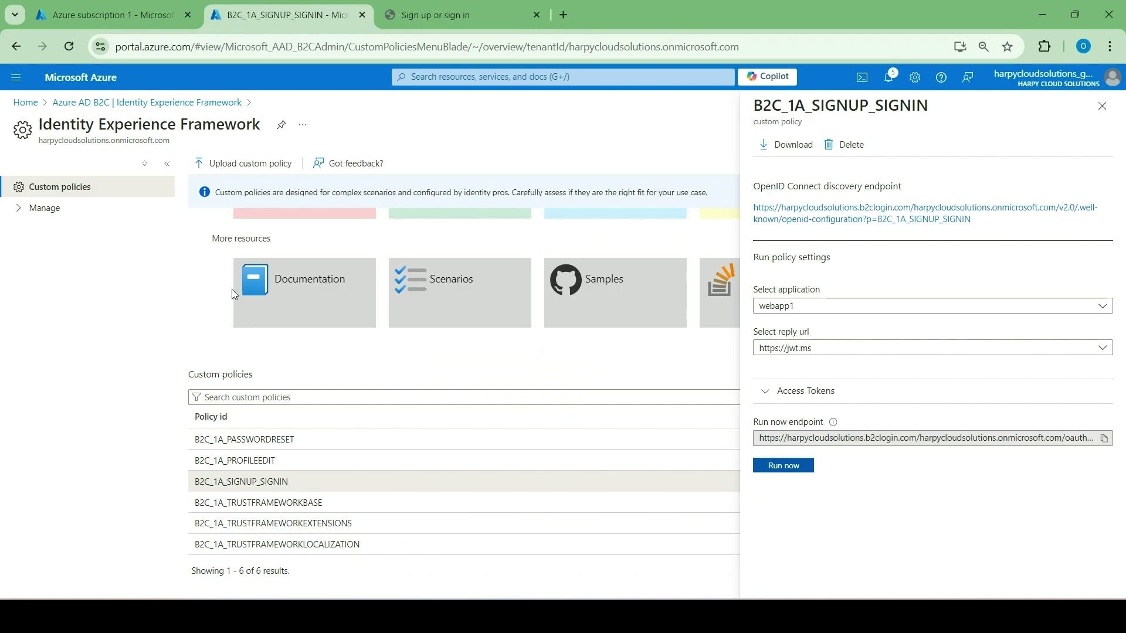
left_click(97, 104)
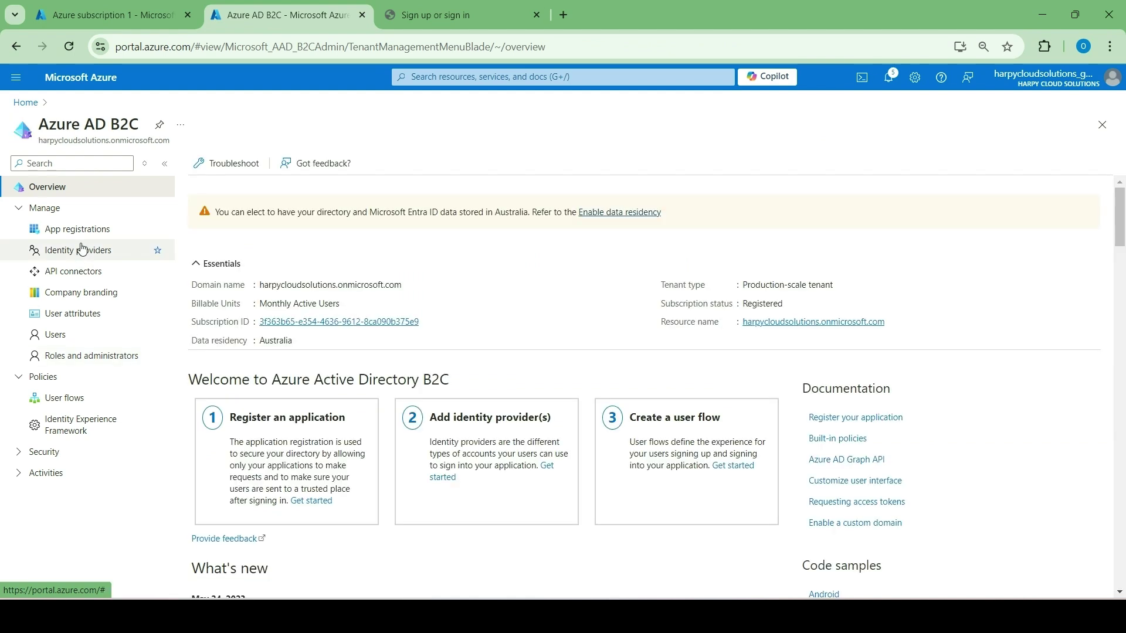
left_click(65, 228)
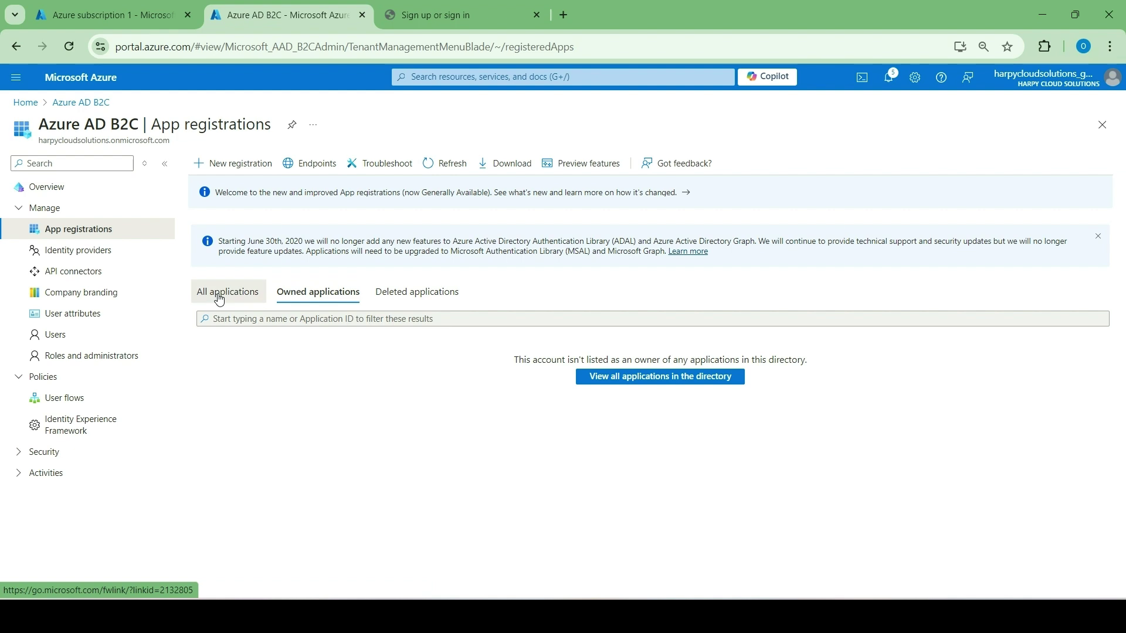
left_click(228, 300)
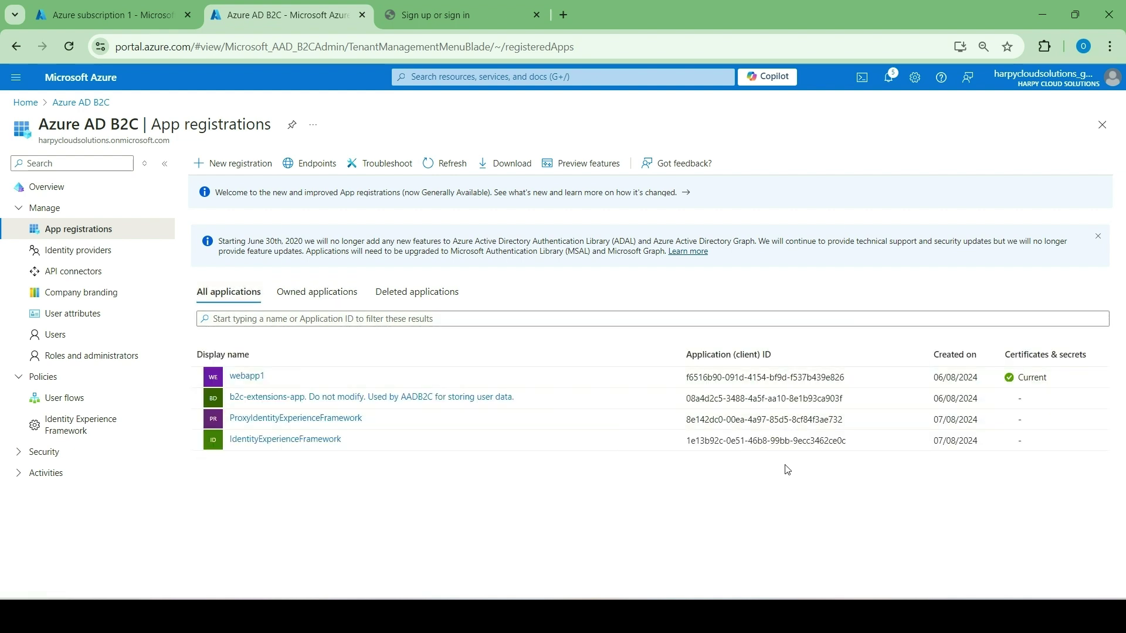
left_click(320, 427)
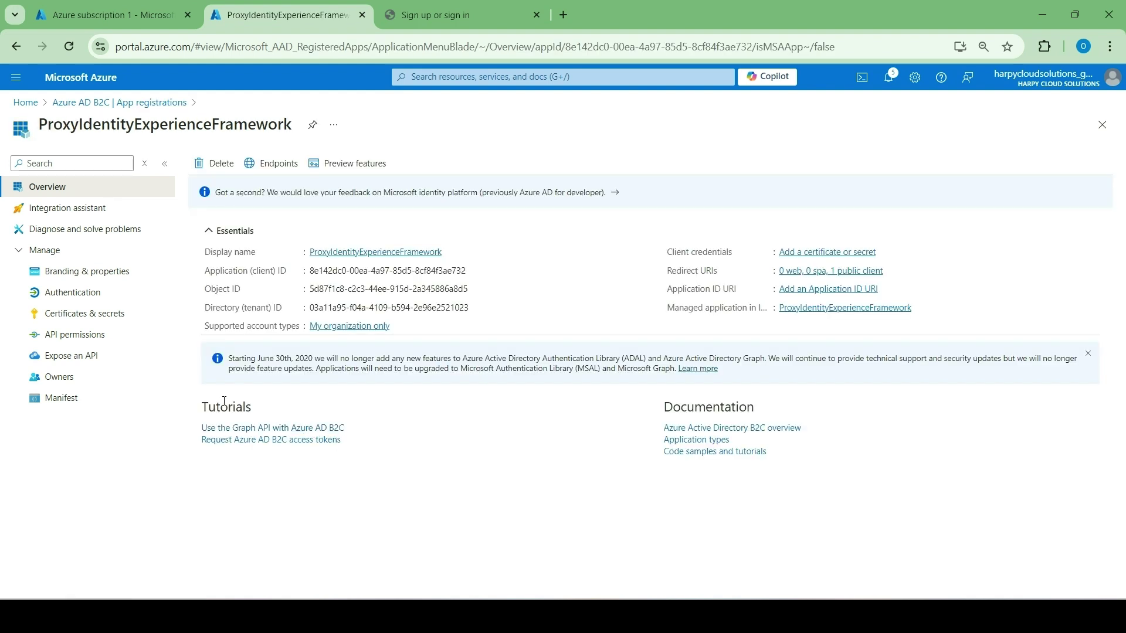
Step: Add IdentityExperienceFramework's delegated user_impersonation permission to ProxyIdentityExperienceFramework and grant admin consent for Harpy Cloud Solutions
left_click(100, 334)
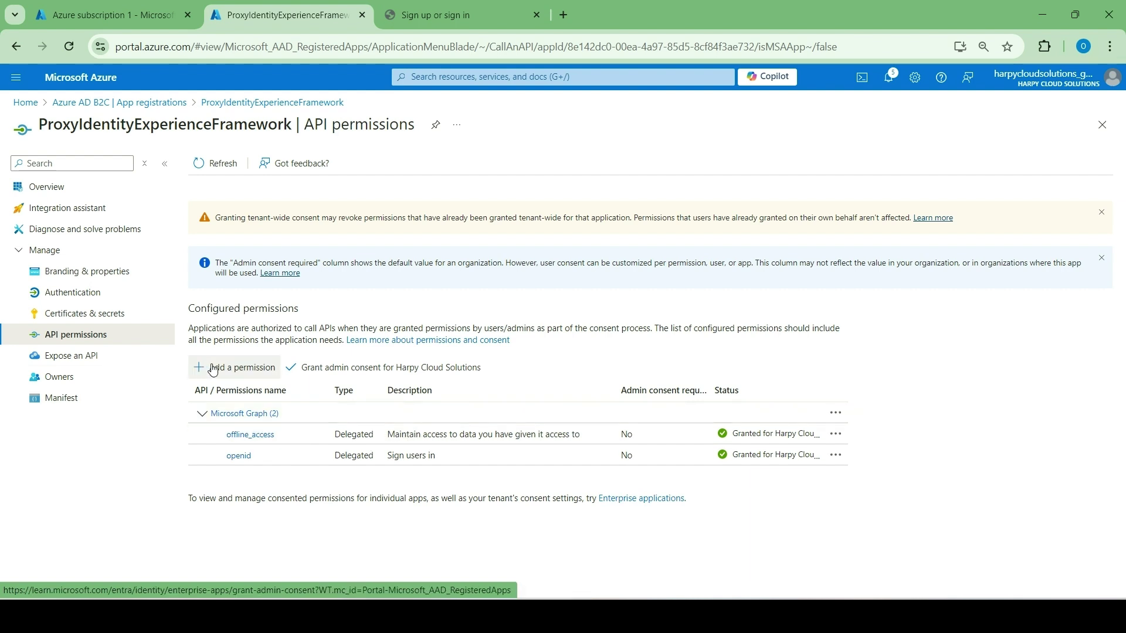
left_click(242, 367)
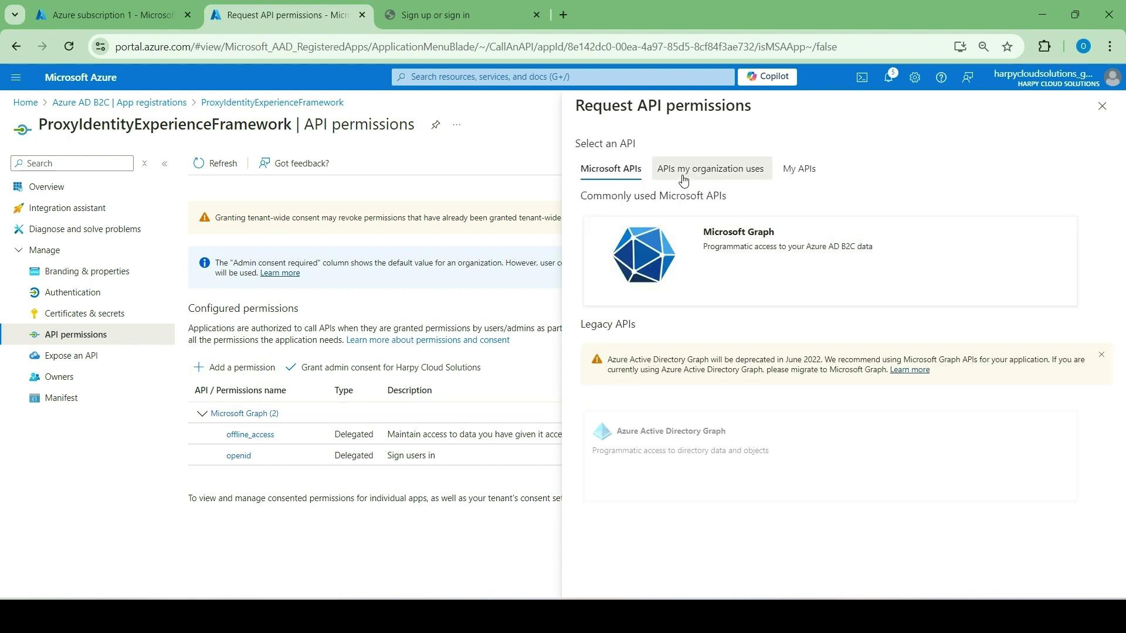
left_click(684, 177)
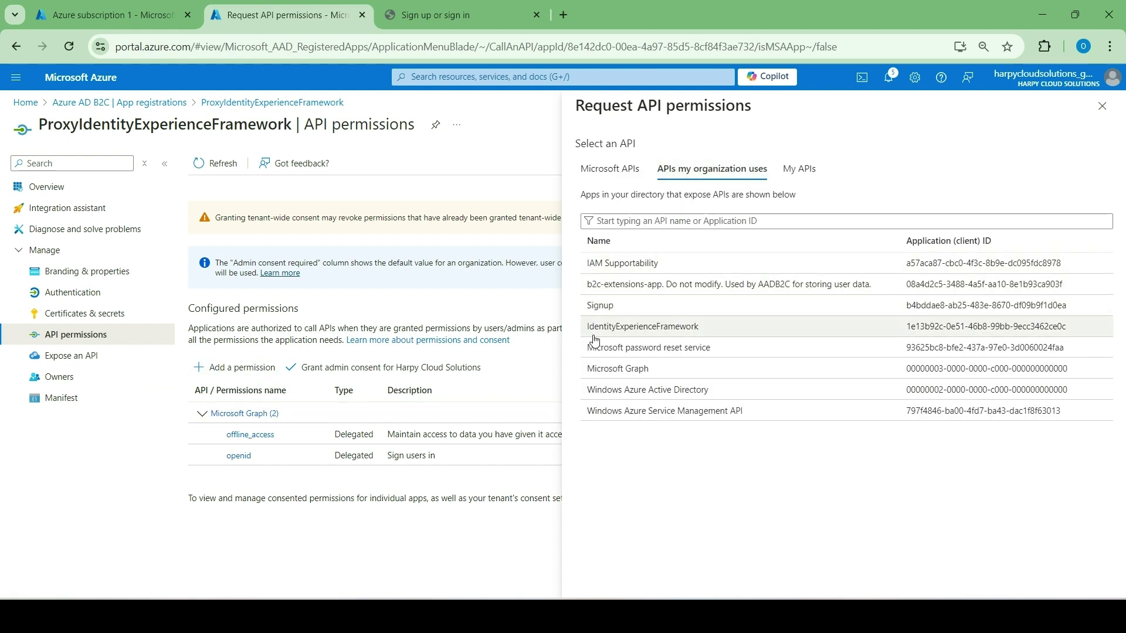
left_click(641, 327)
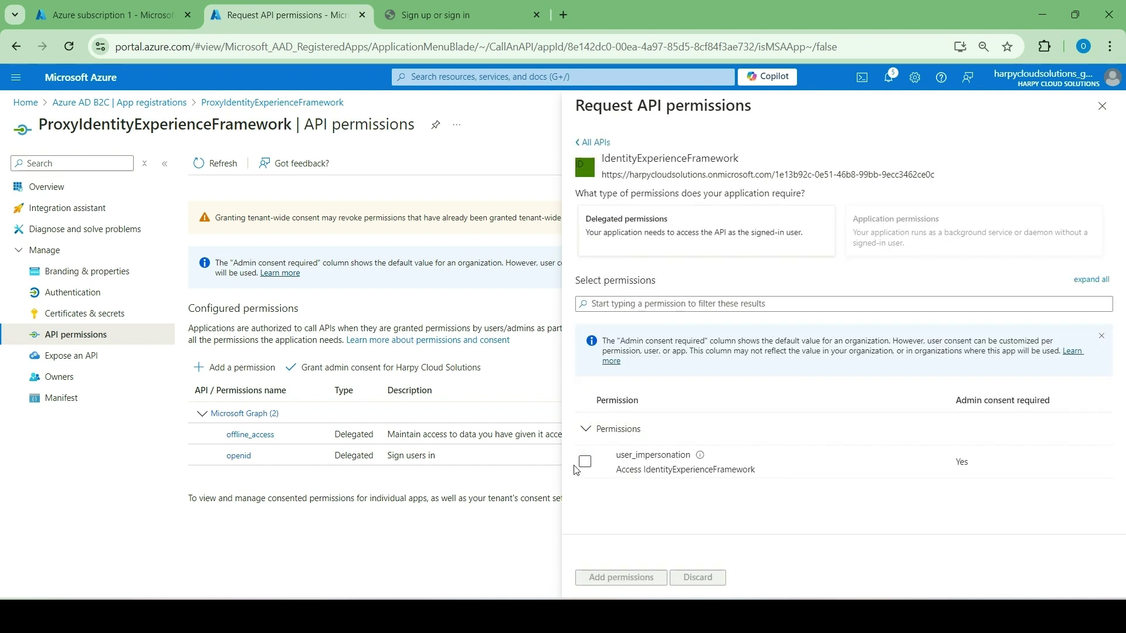
left_click(585, 461)
left_click(633, 578)
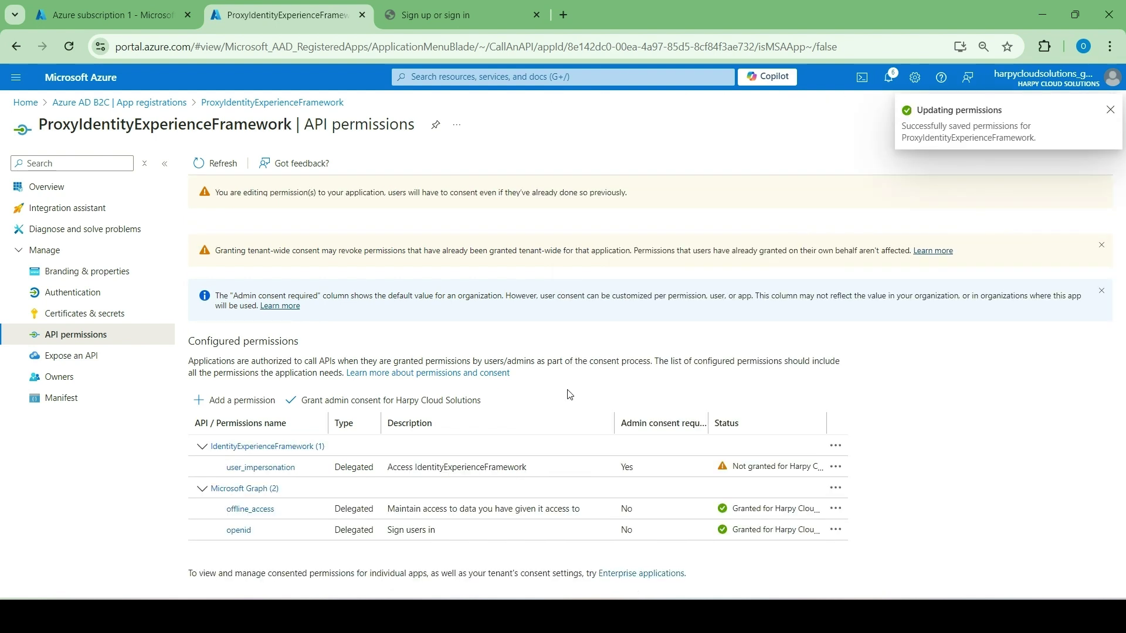
left_click(382, 400)
left_click(215, 246)
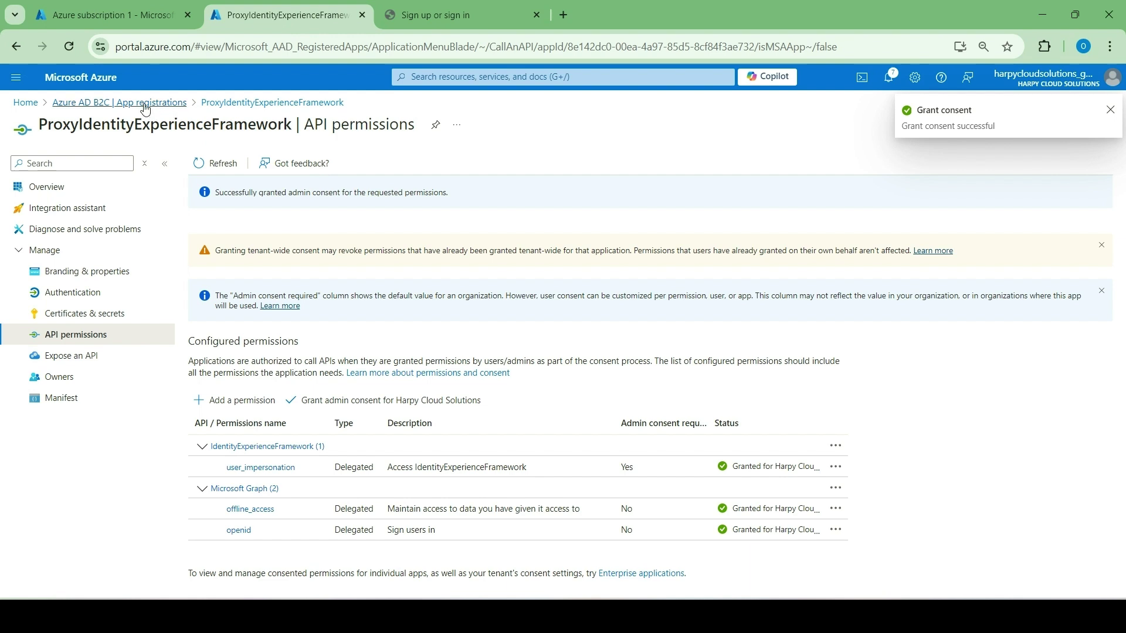
Step: Run the B2C_1A_SIGNUP_SIGNIN custom policy from the Identity Experience Framework with webapp1 and sign in with the prefilled local email account
left_click(87, 109)
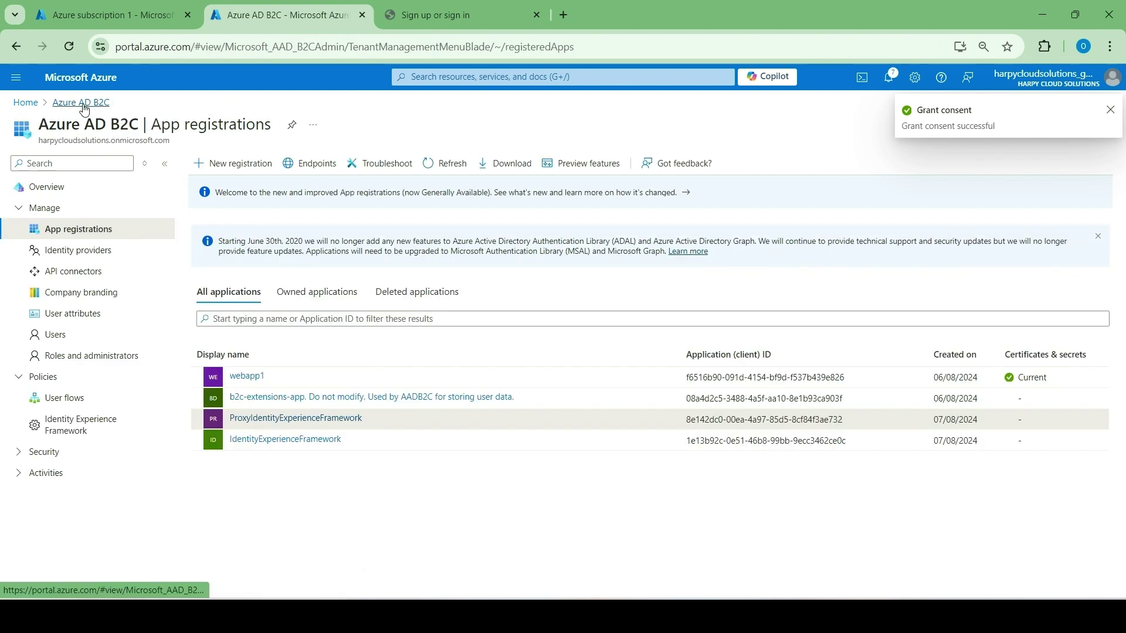
left_click(67, 423)
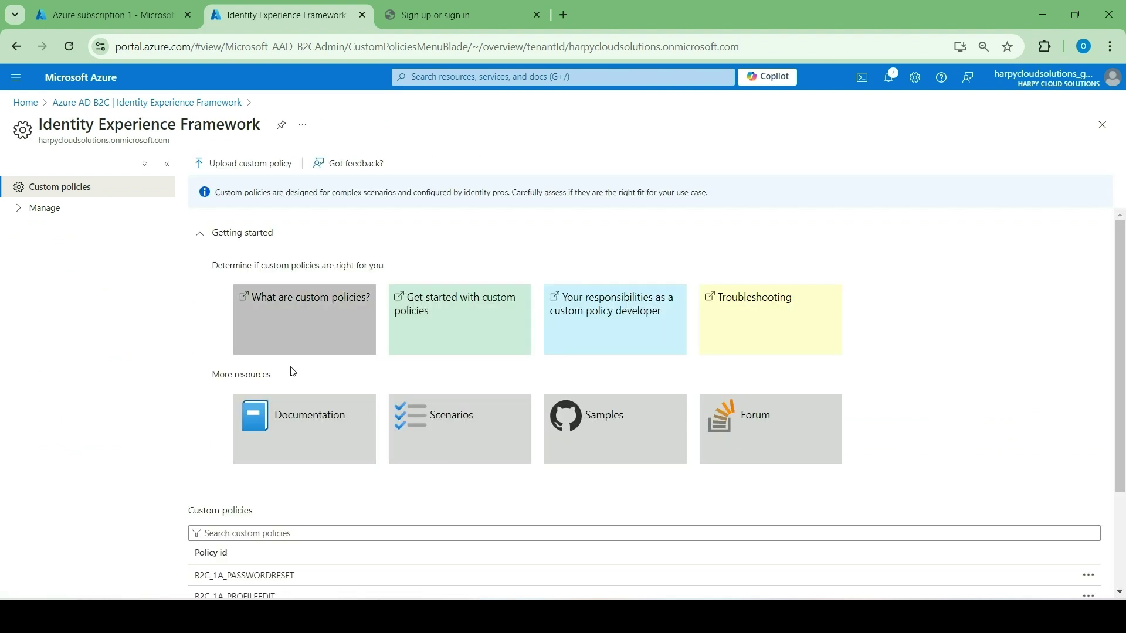
scroll(355, 455, "down", 2)
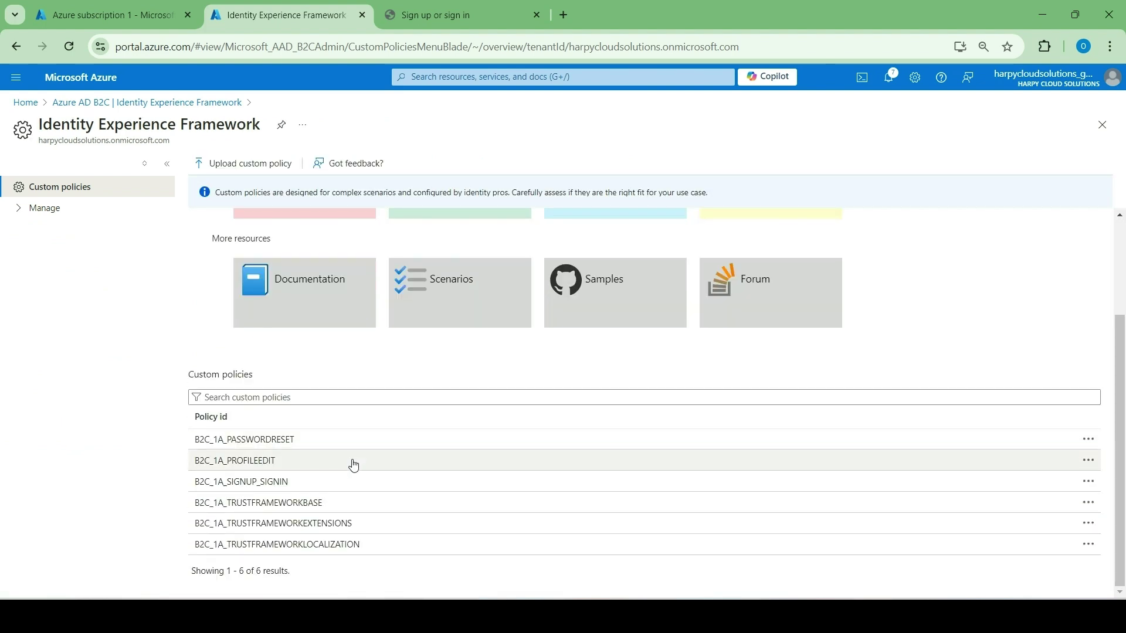
left_click(300, 486)
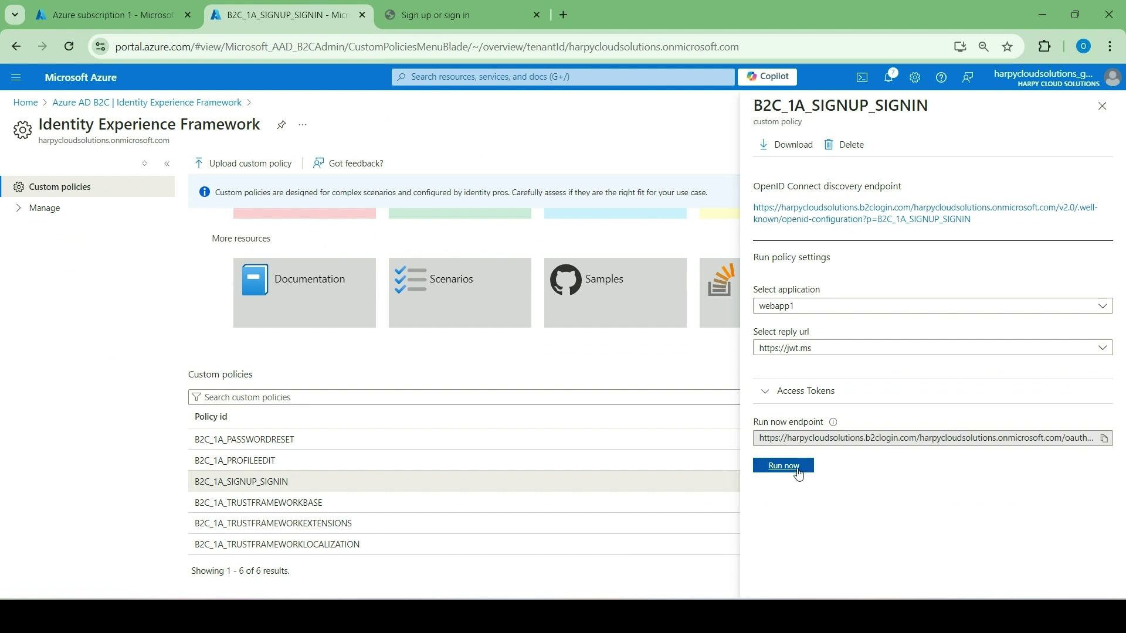
left_click(784, 466)
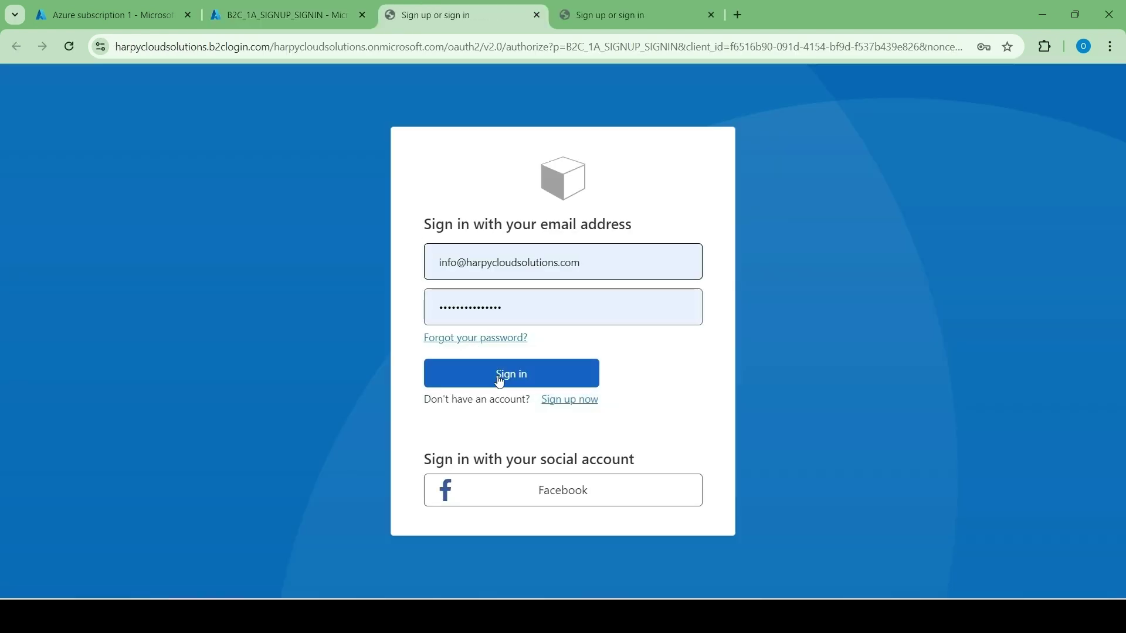
left_click(499, 381)
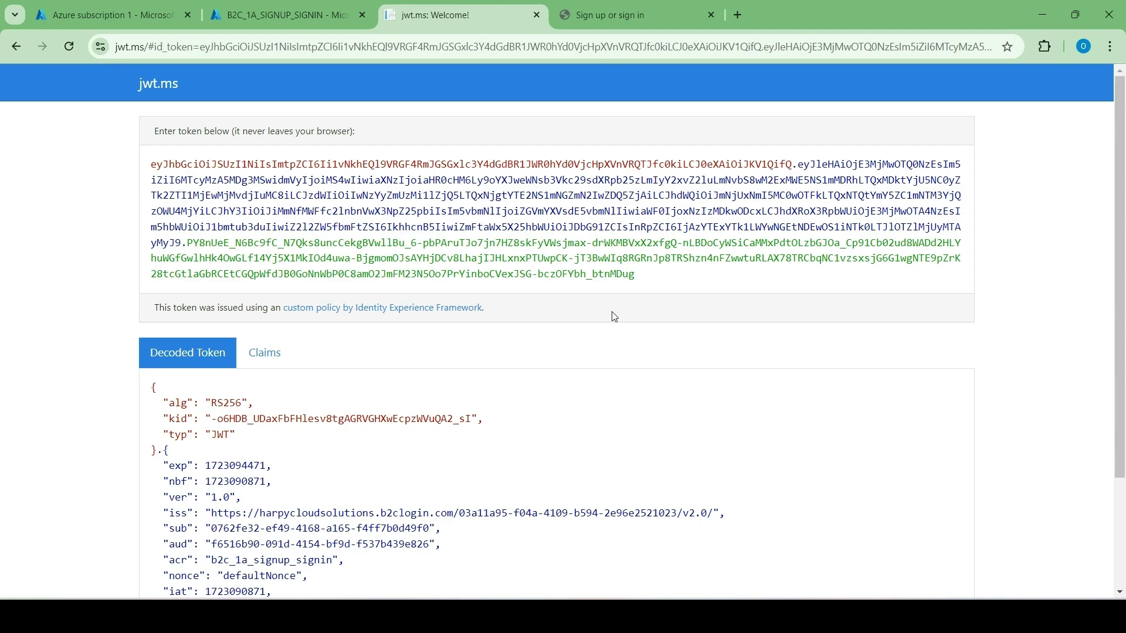
Step: Examine the claims of the issued token on jwt.ms, from expiration time through to the tenant ID
left_click(267, 355)
scroll(288, 368, "down", 2)
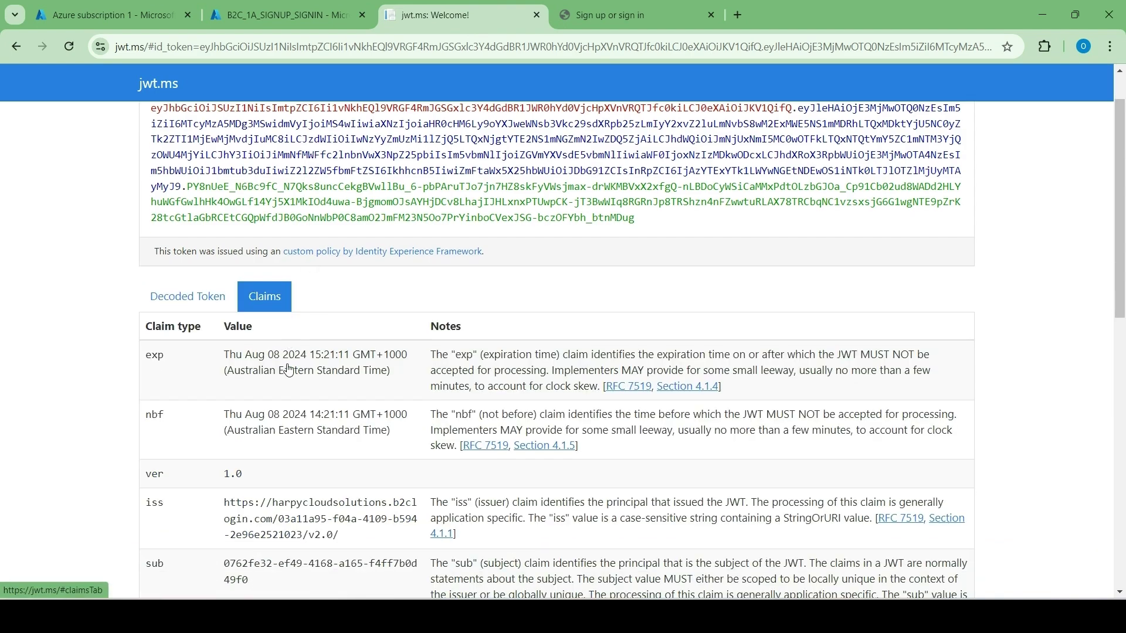
scroll(287, 368, "down", 10)
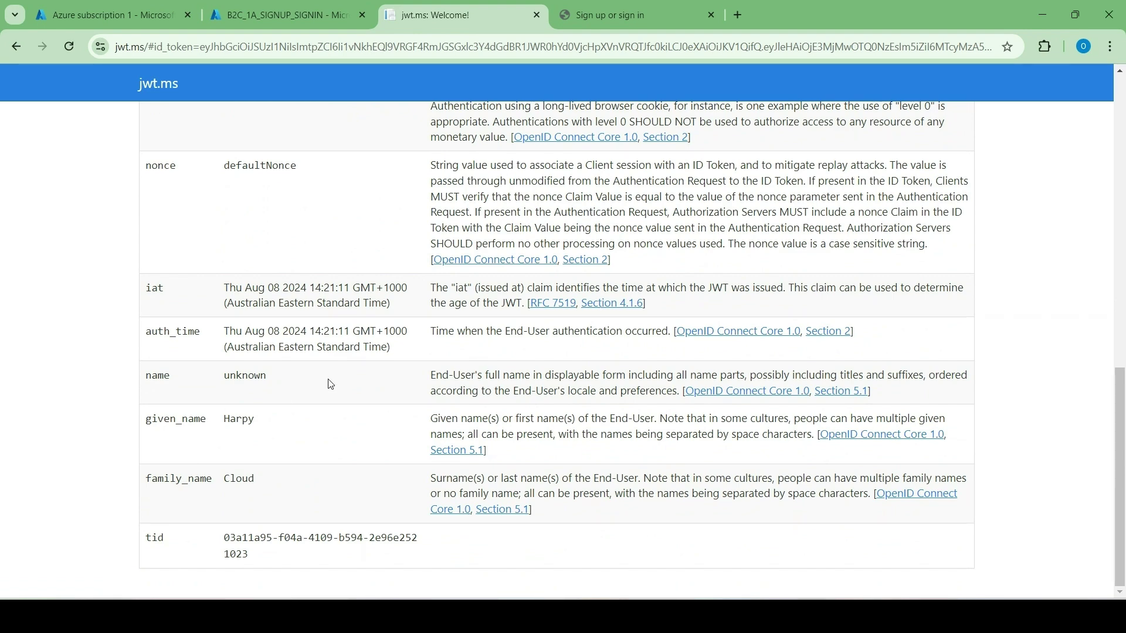
scroll(331, 384, "up", 12)
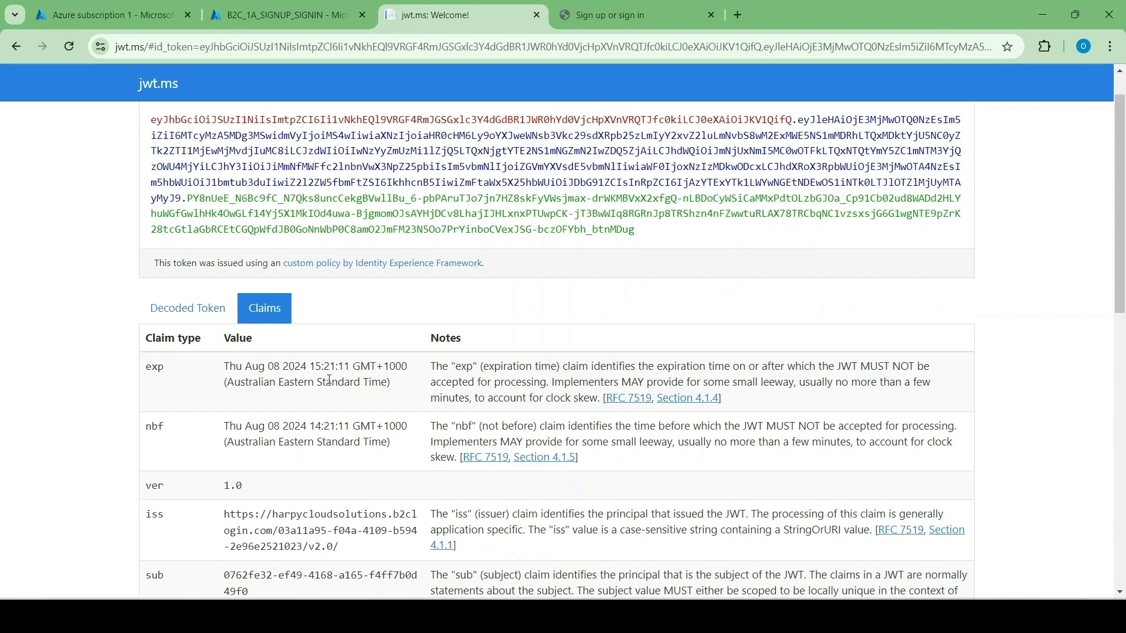
scroll(329, 380, "up", 1)
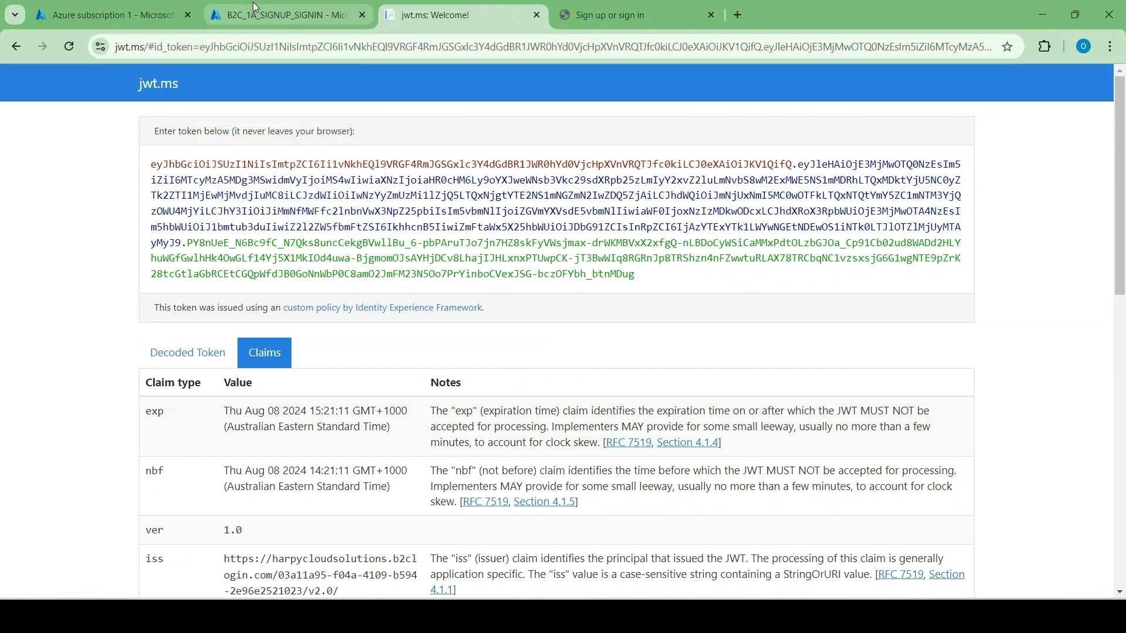
Step: Run the B2C_1A_SIGNUP_SIGNIN policy again to view its sign-in page, and return to the policy's details in the Azure portal
left_click(287, 15)
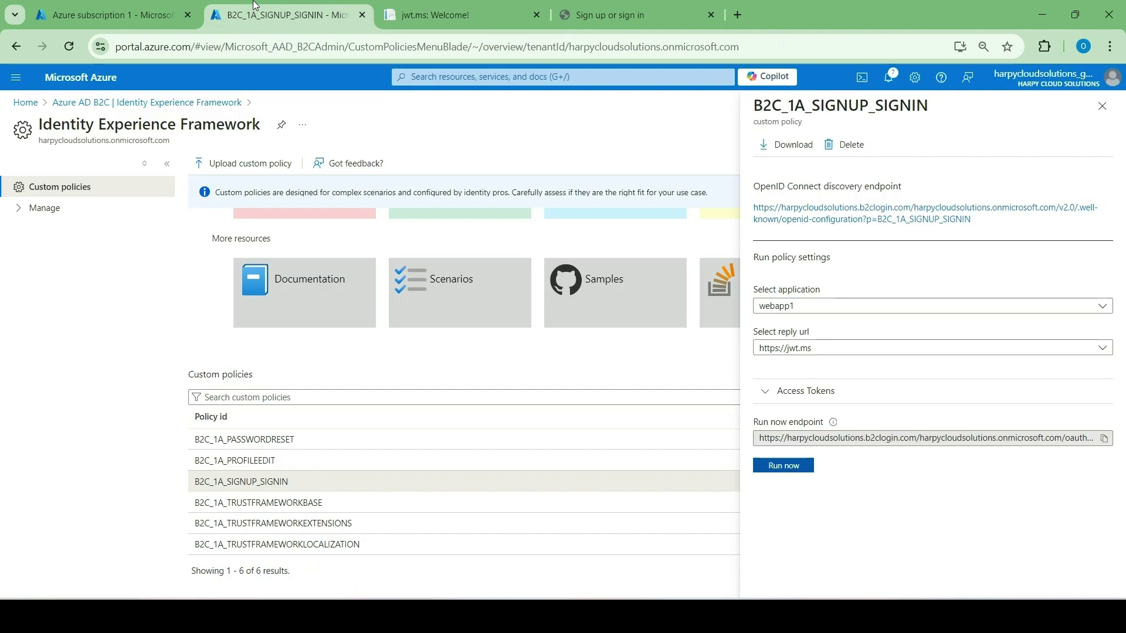
left_click(783, 465)
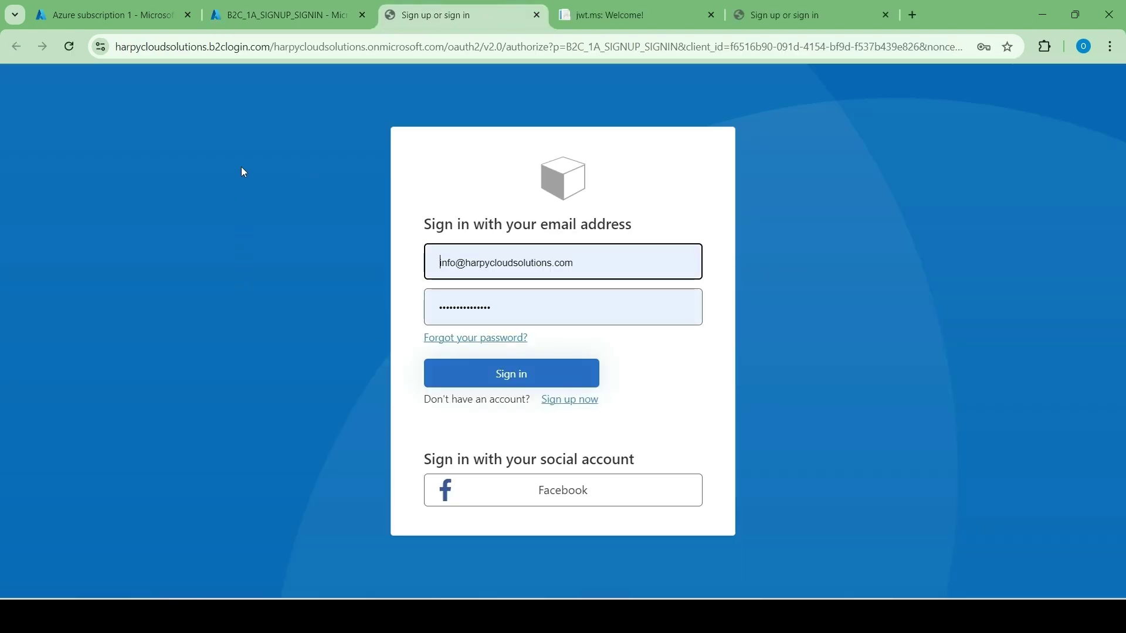
left_click(288, 16)
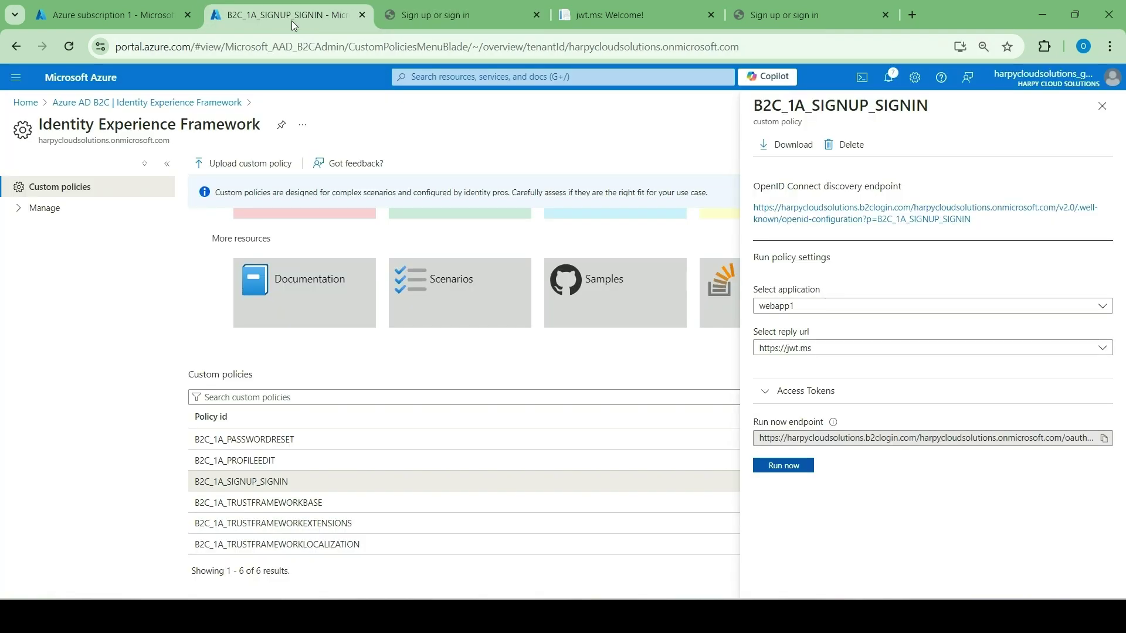